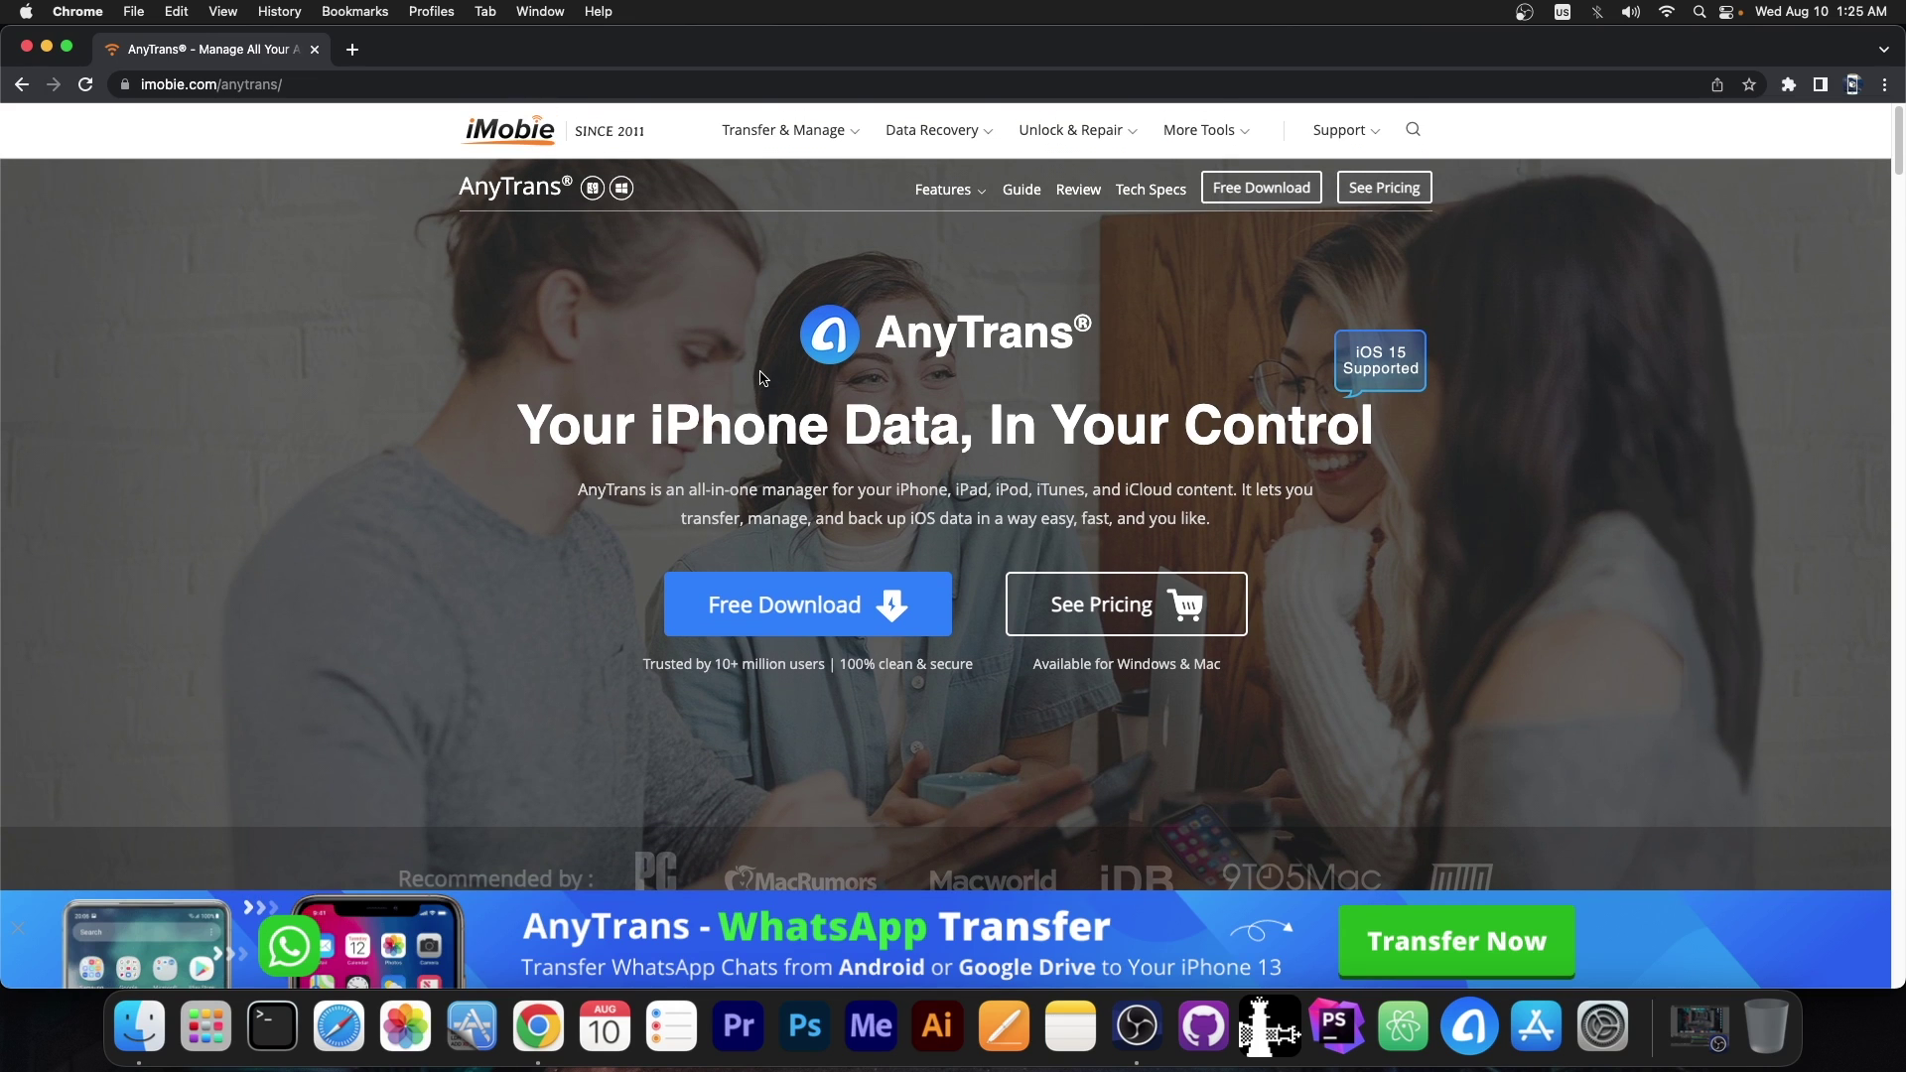
# Step: Scroll through the AnyTrans product page's features in Chrome, then minimize Chrome to the Dock
pyautogui.click(46, 47)
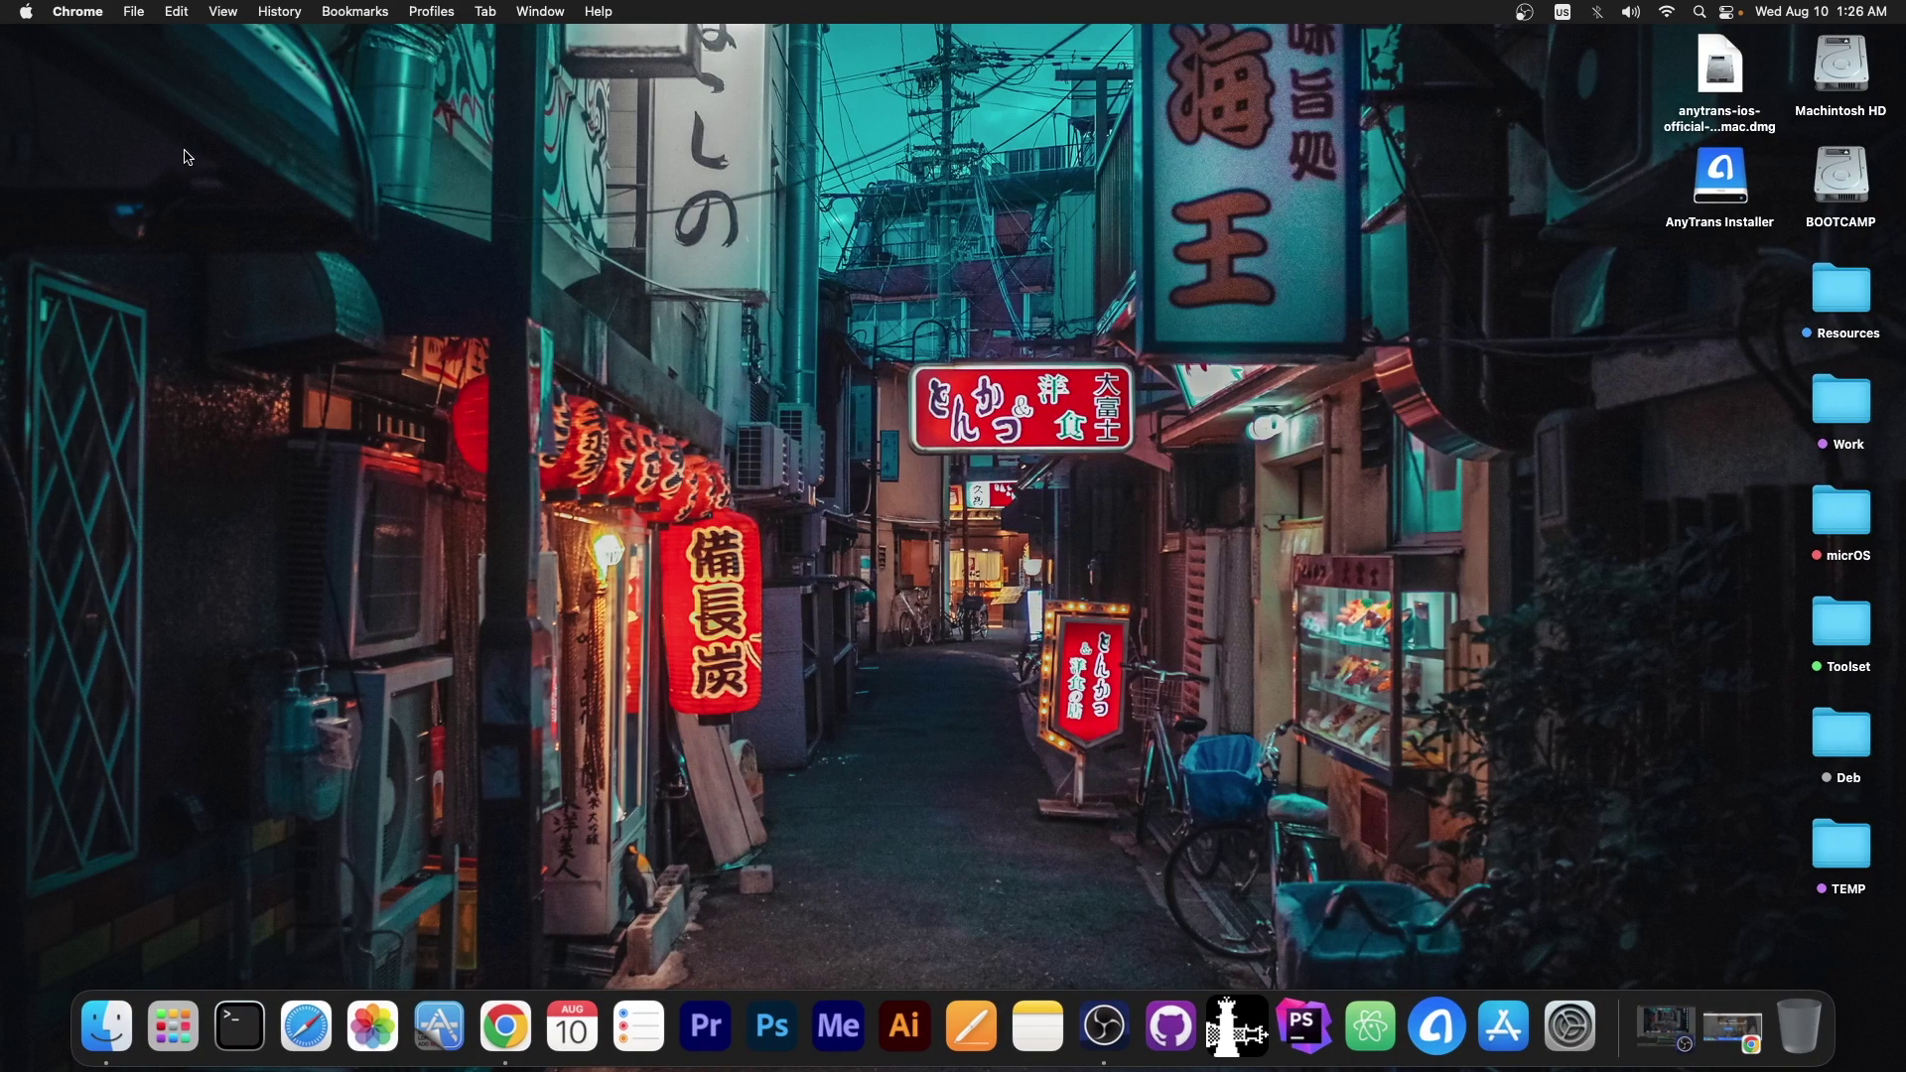
pyautogui.click(1732, 1027)
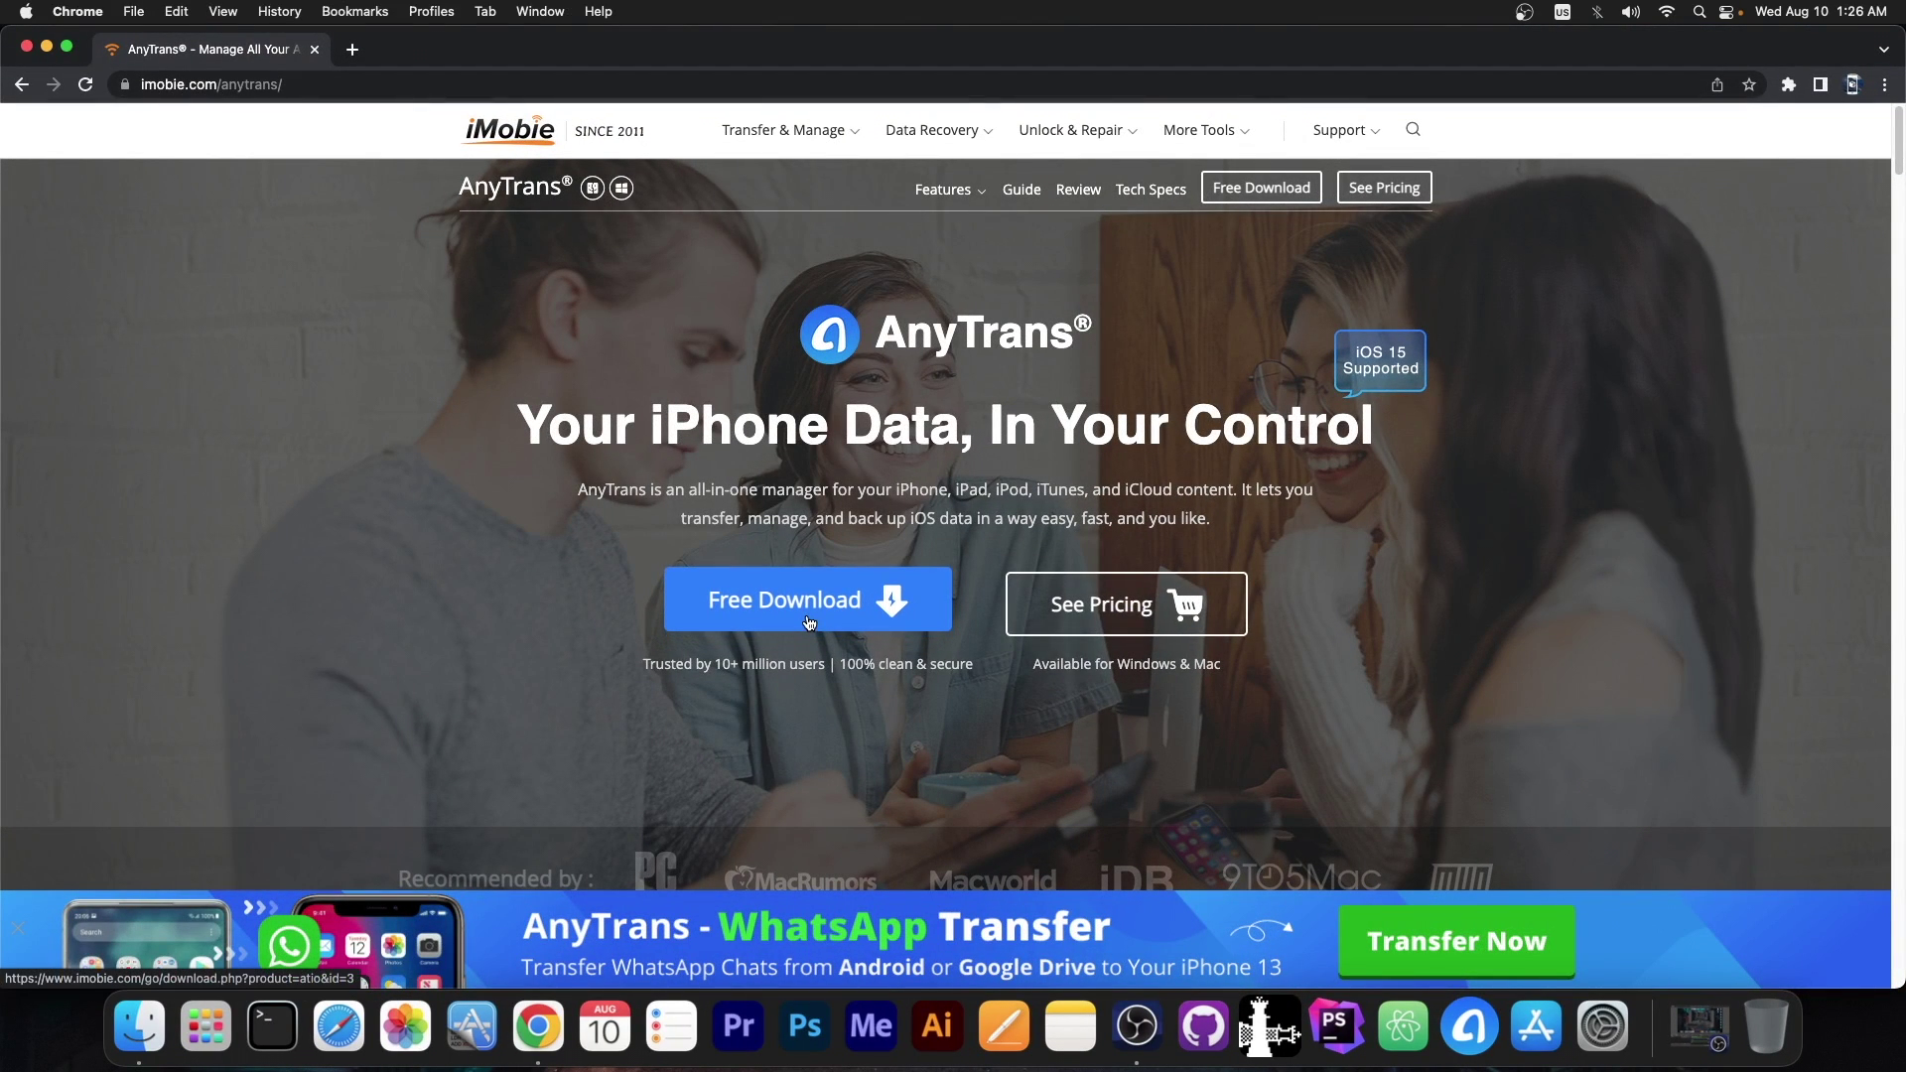
pyautogui.scroll(-10, 794, 606)
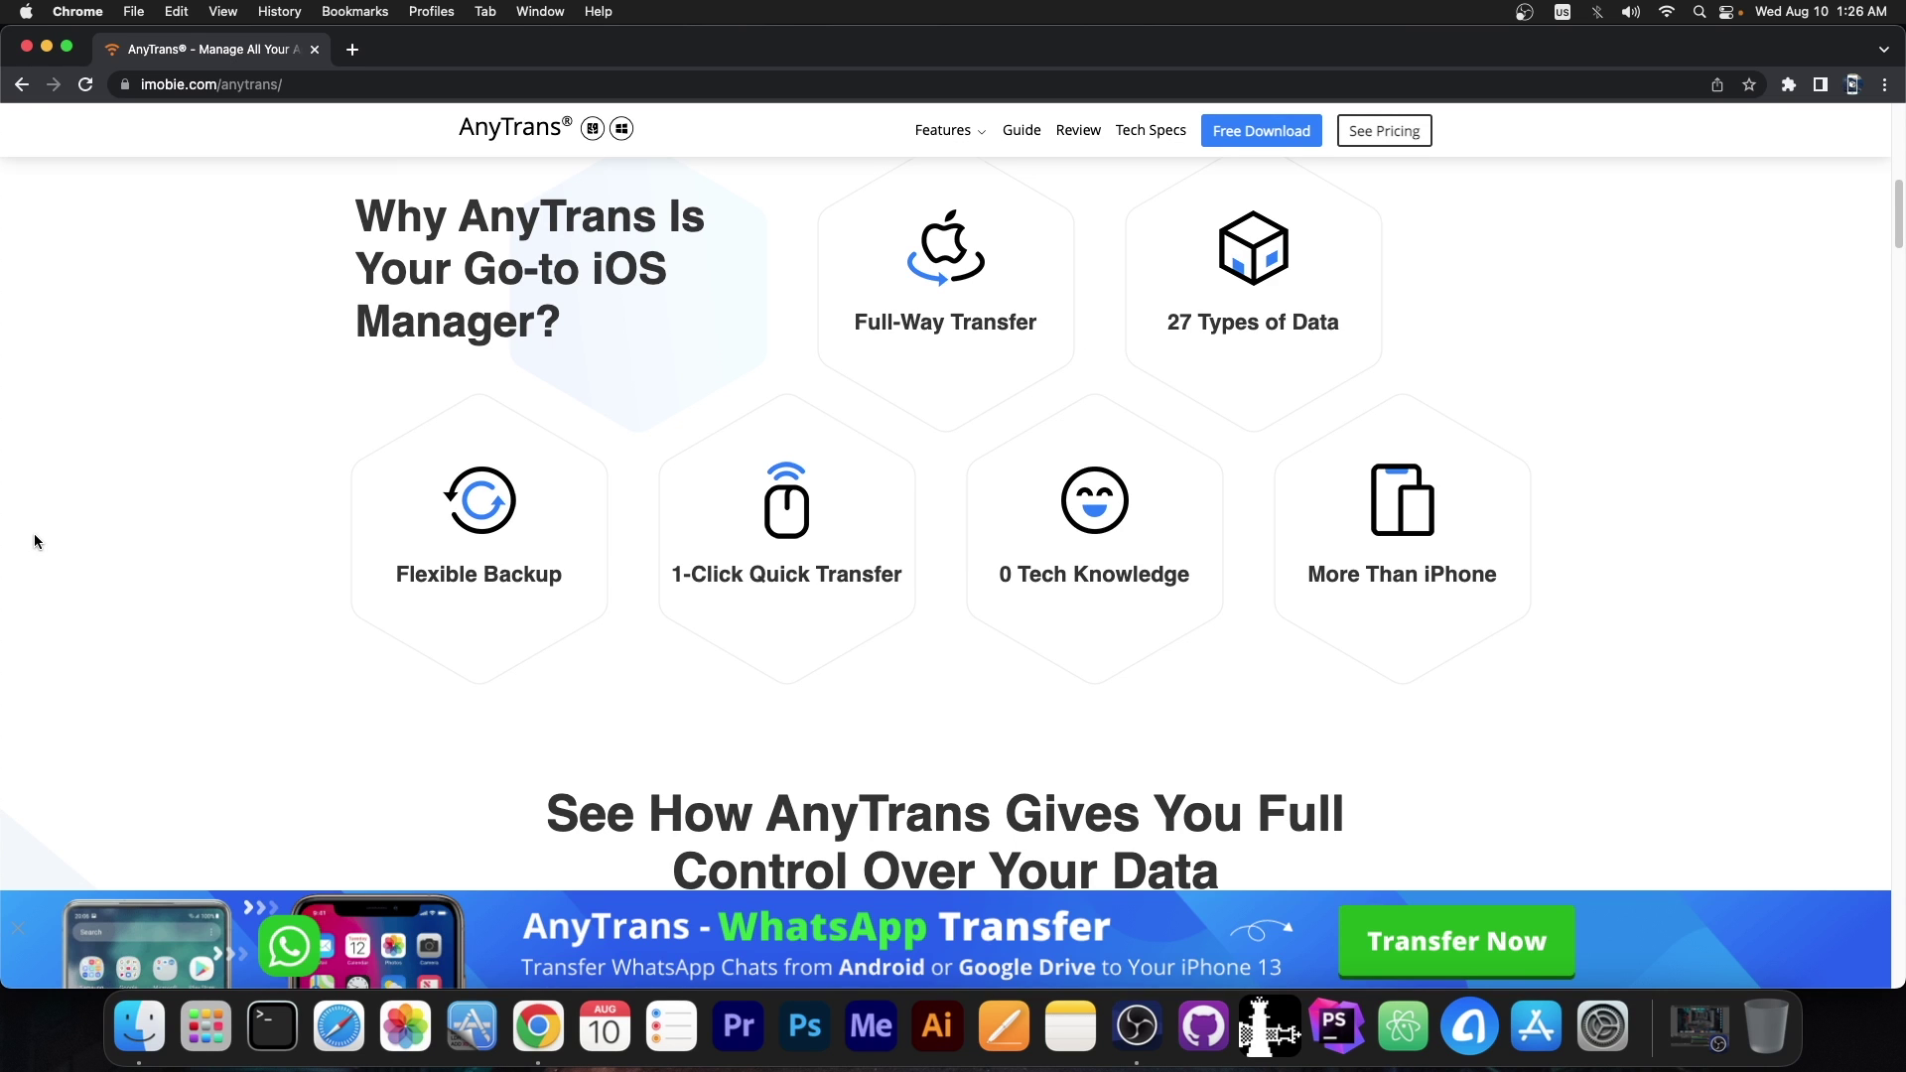
pyautogui.scroll(-15, 336, 288)
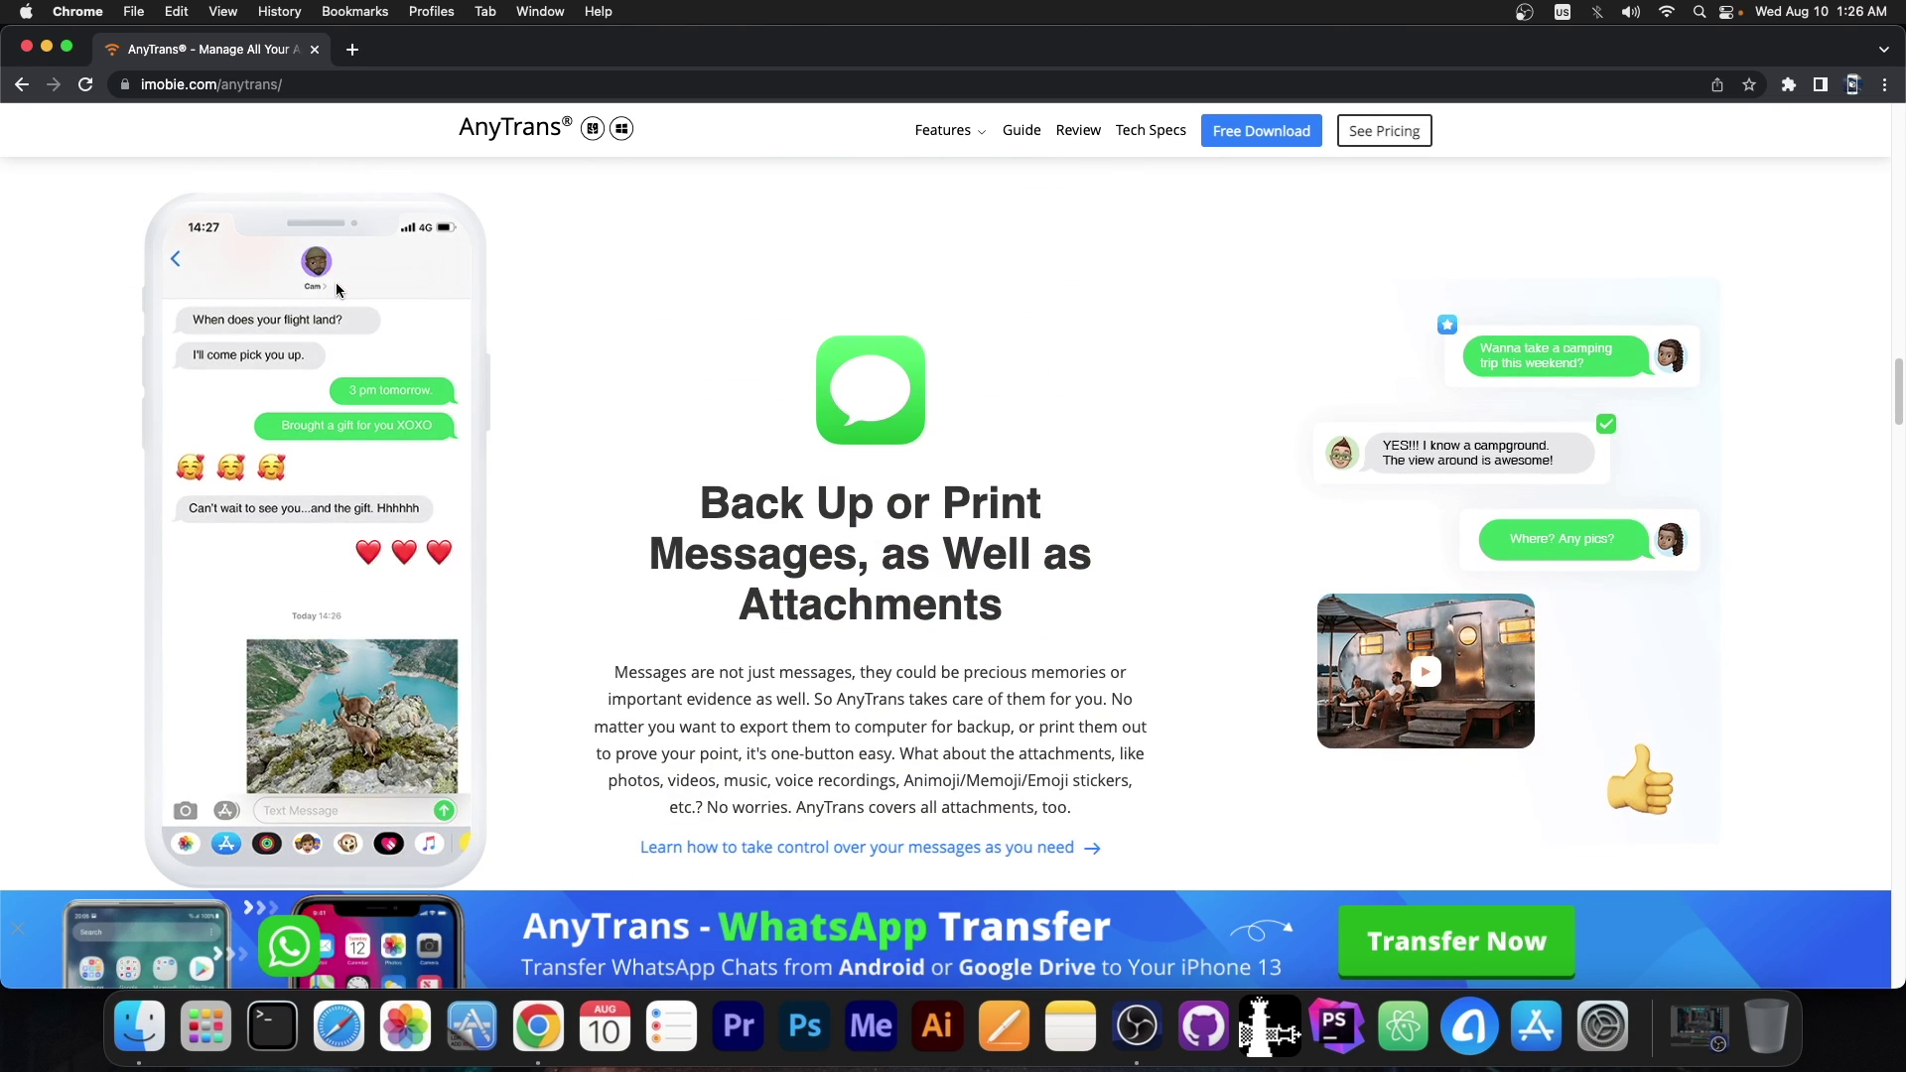
pyautogui.scroll(-5, 336, 288)
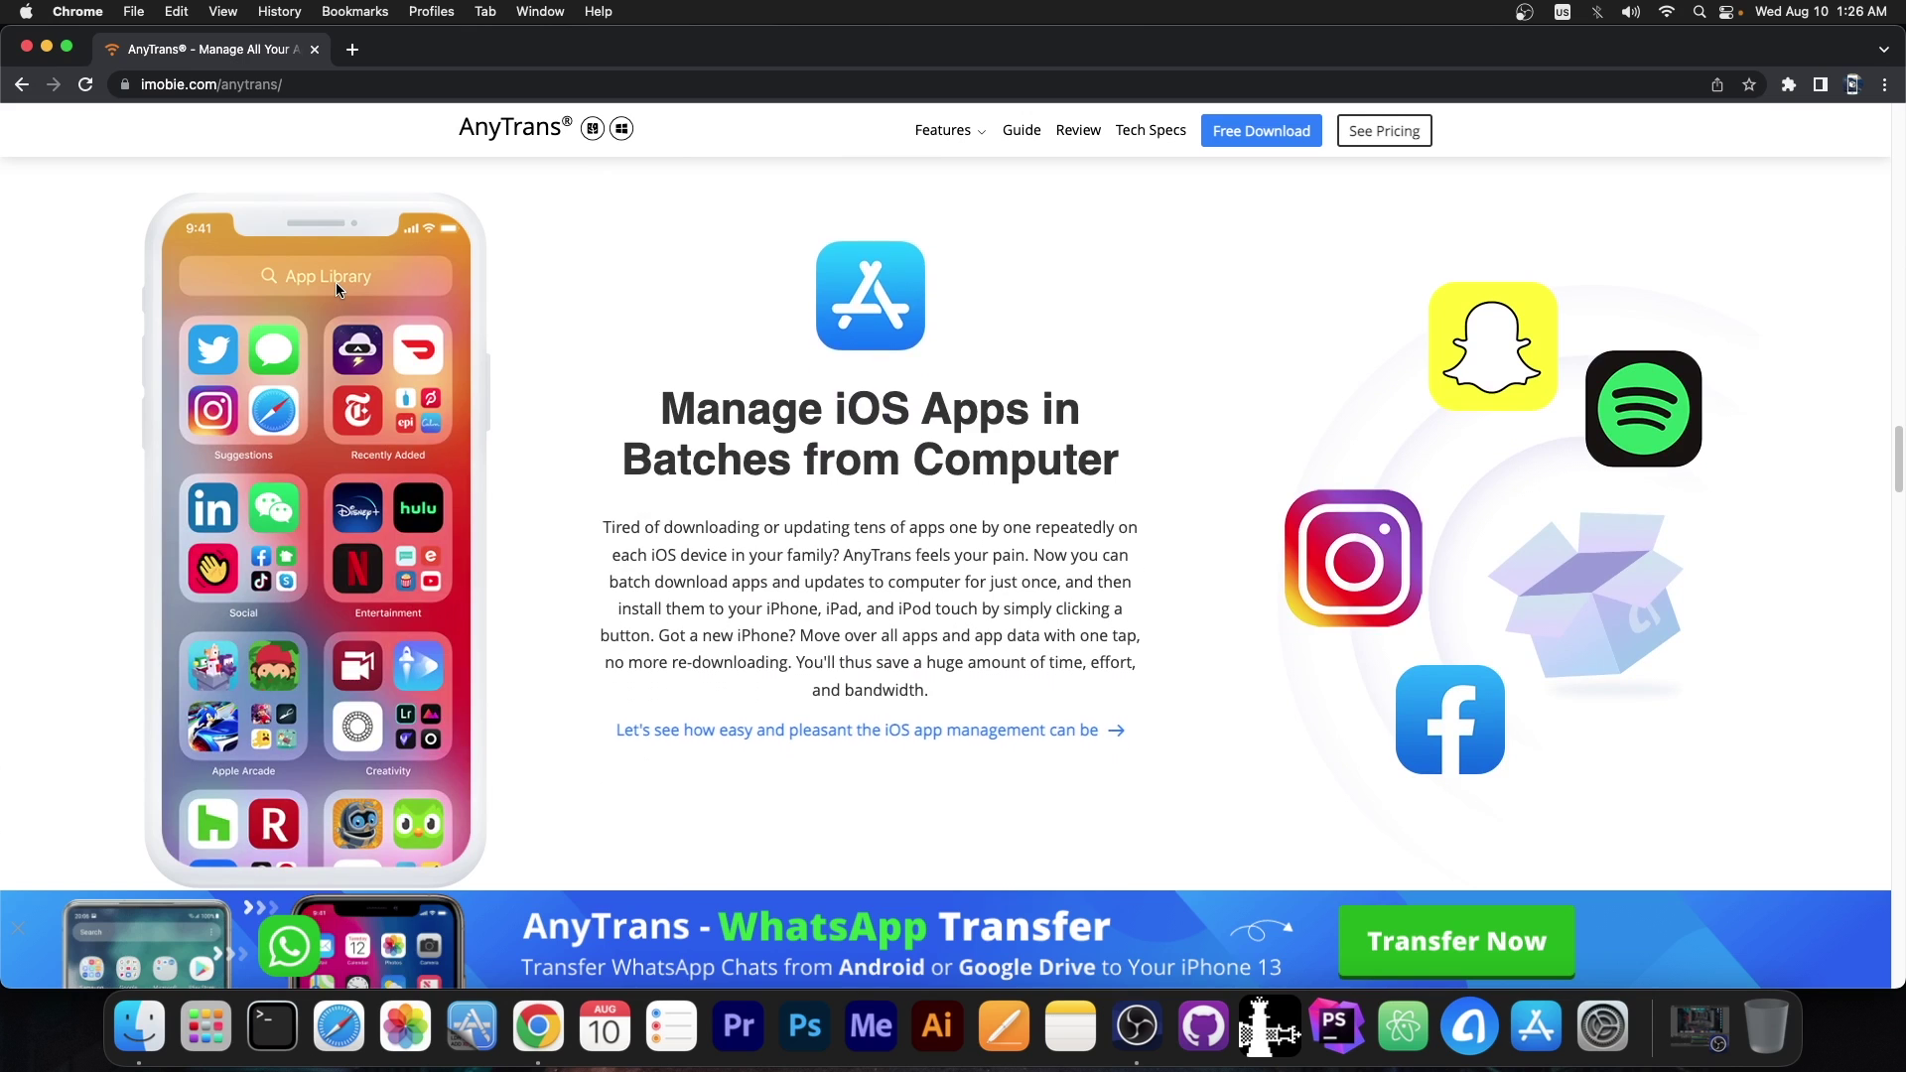
pyautogui.scroll(-8, 335, 286)
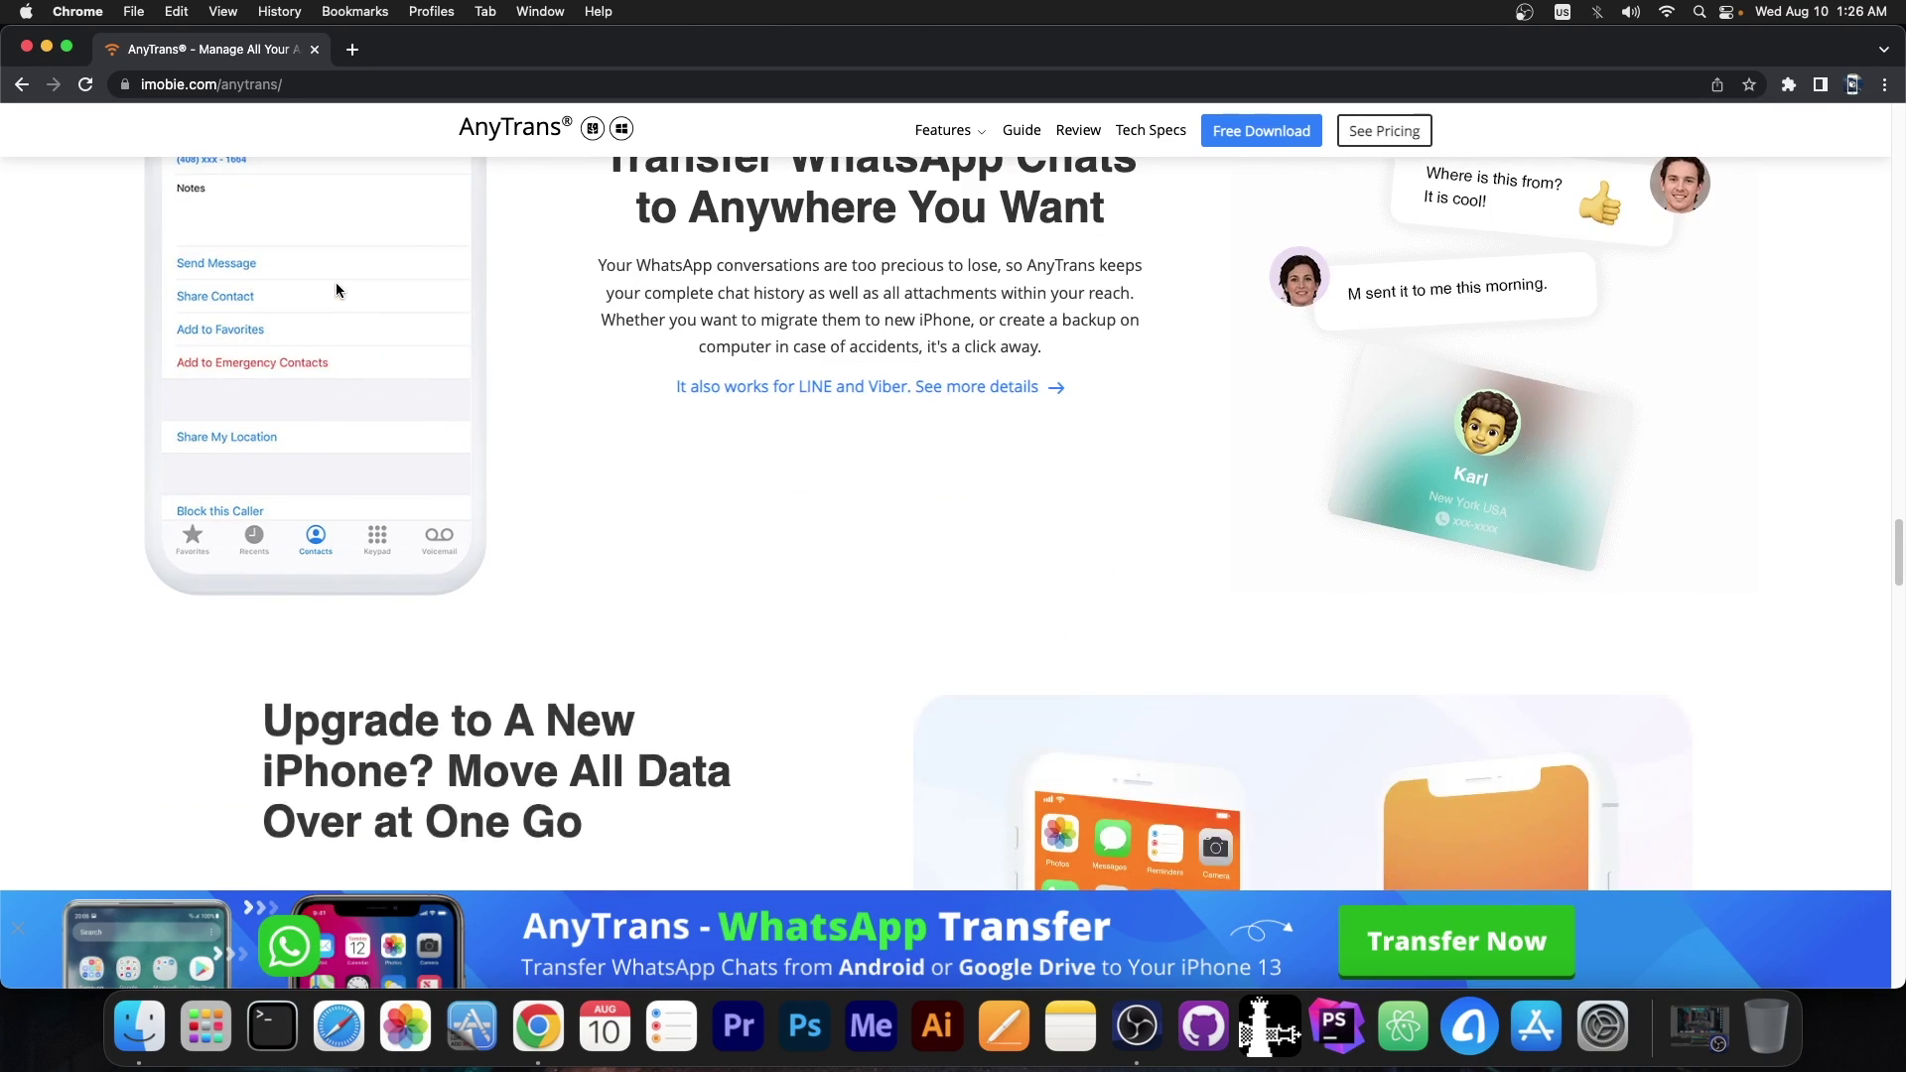
pyautogui.scroll(-6, 336, 288)
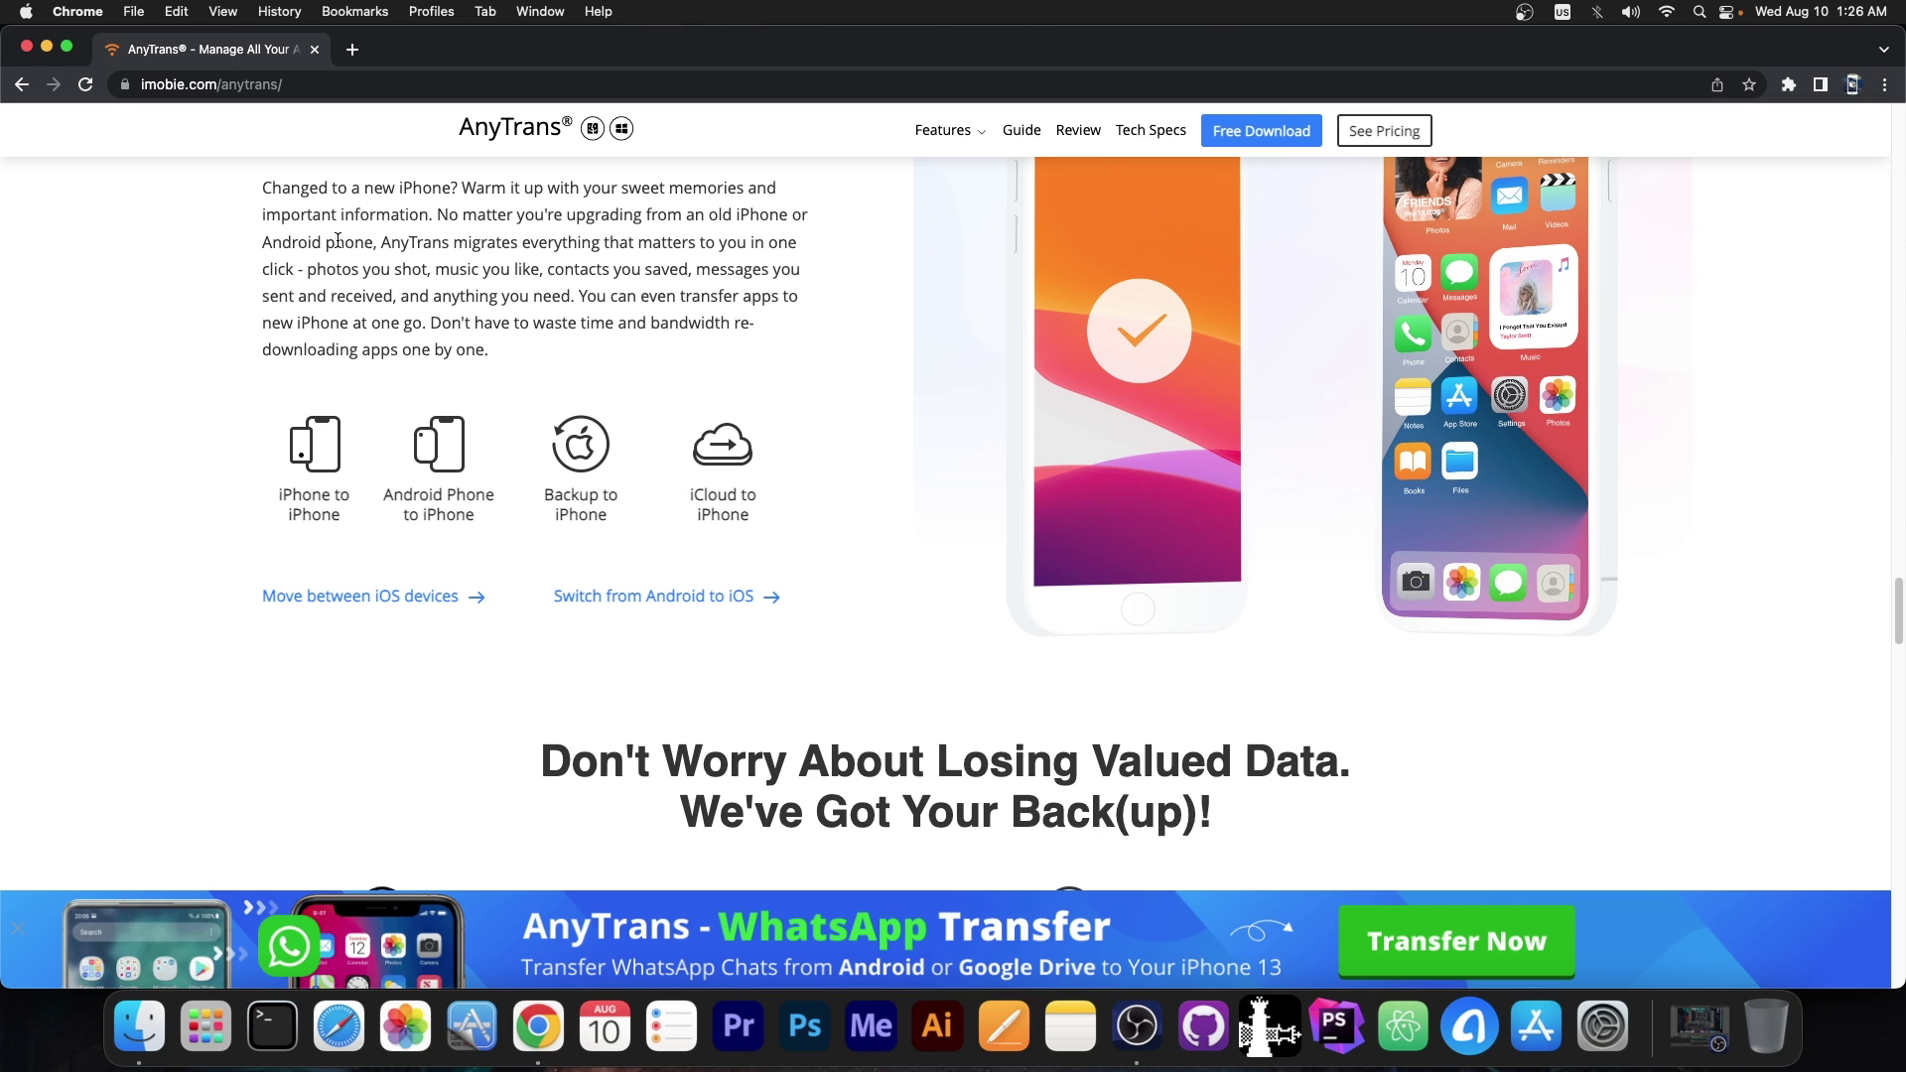
pyautogui.press('super+m')
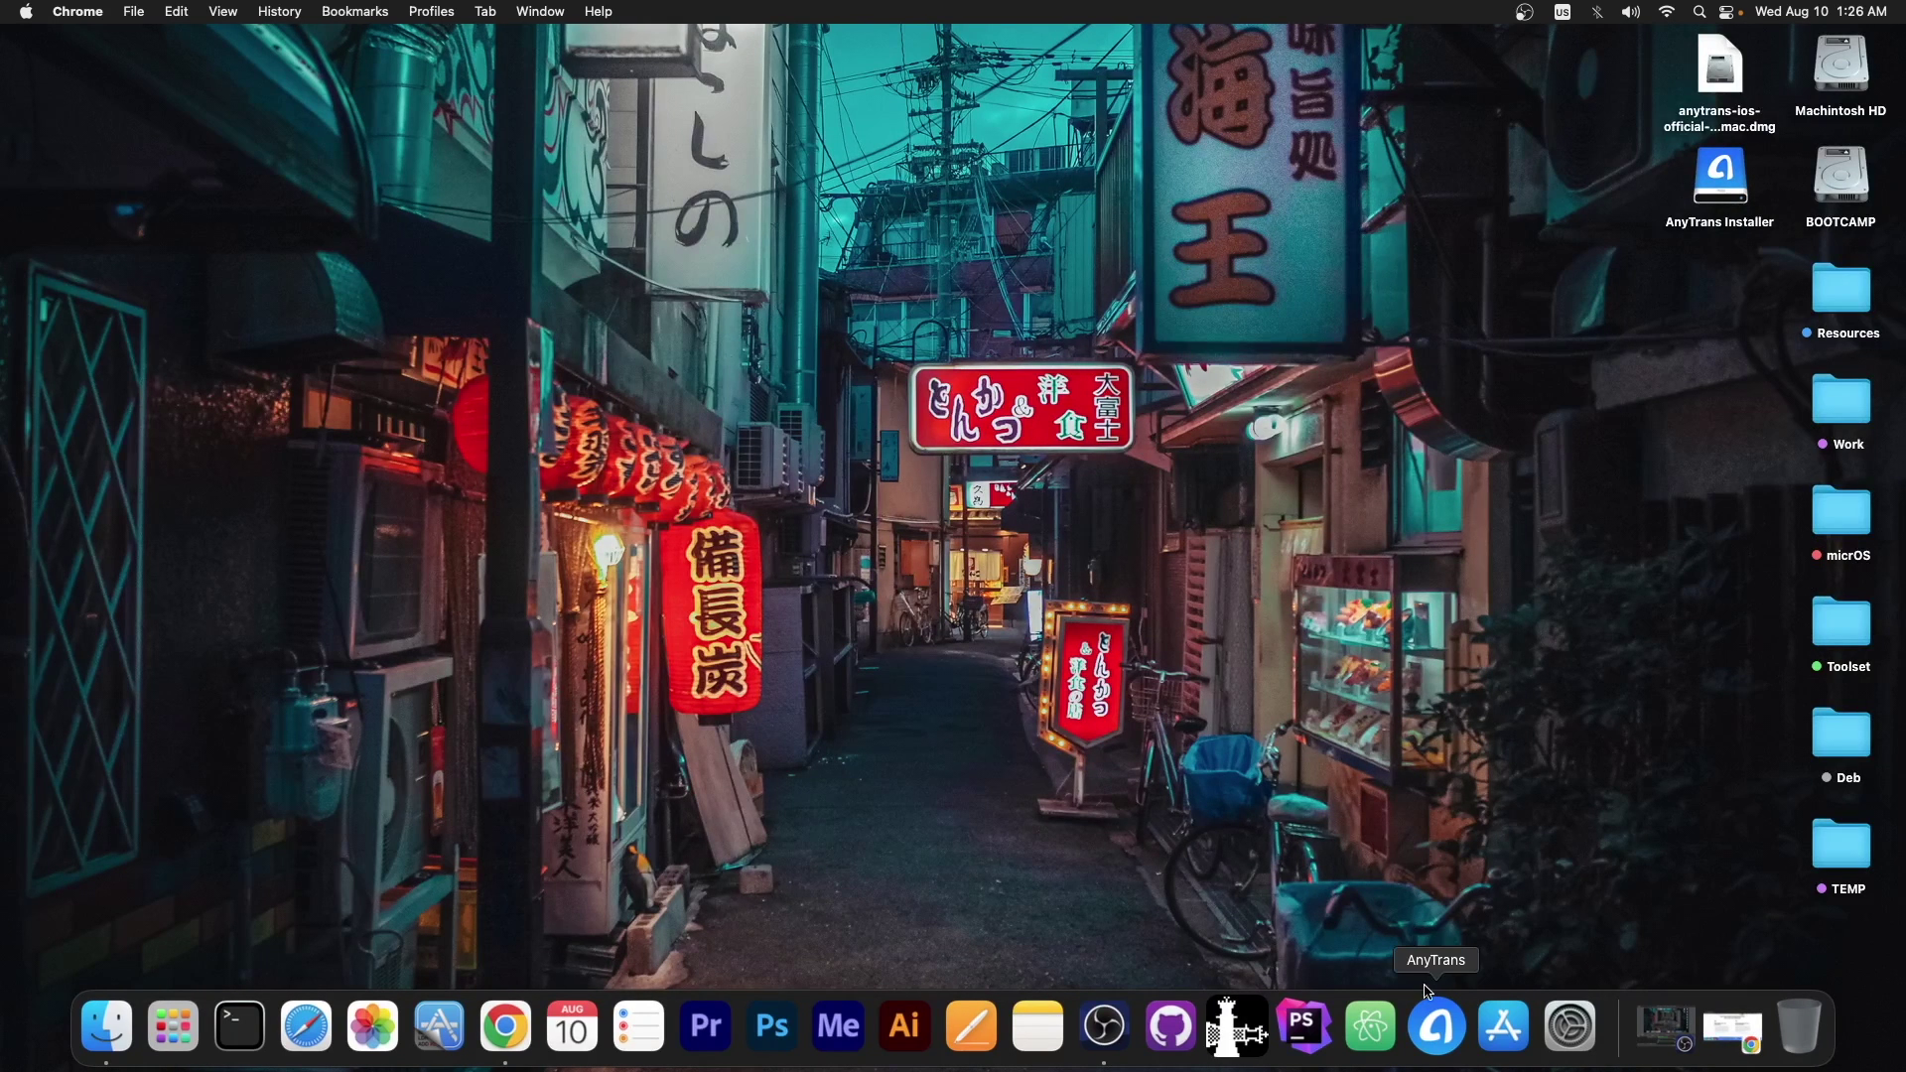
# Step: Launch AnyTrans from the Dock and dismiss the iPod touch unlock-and-trust reminder
pyautogui.click(1438, 1032)
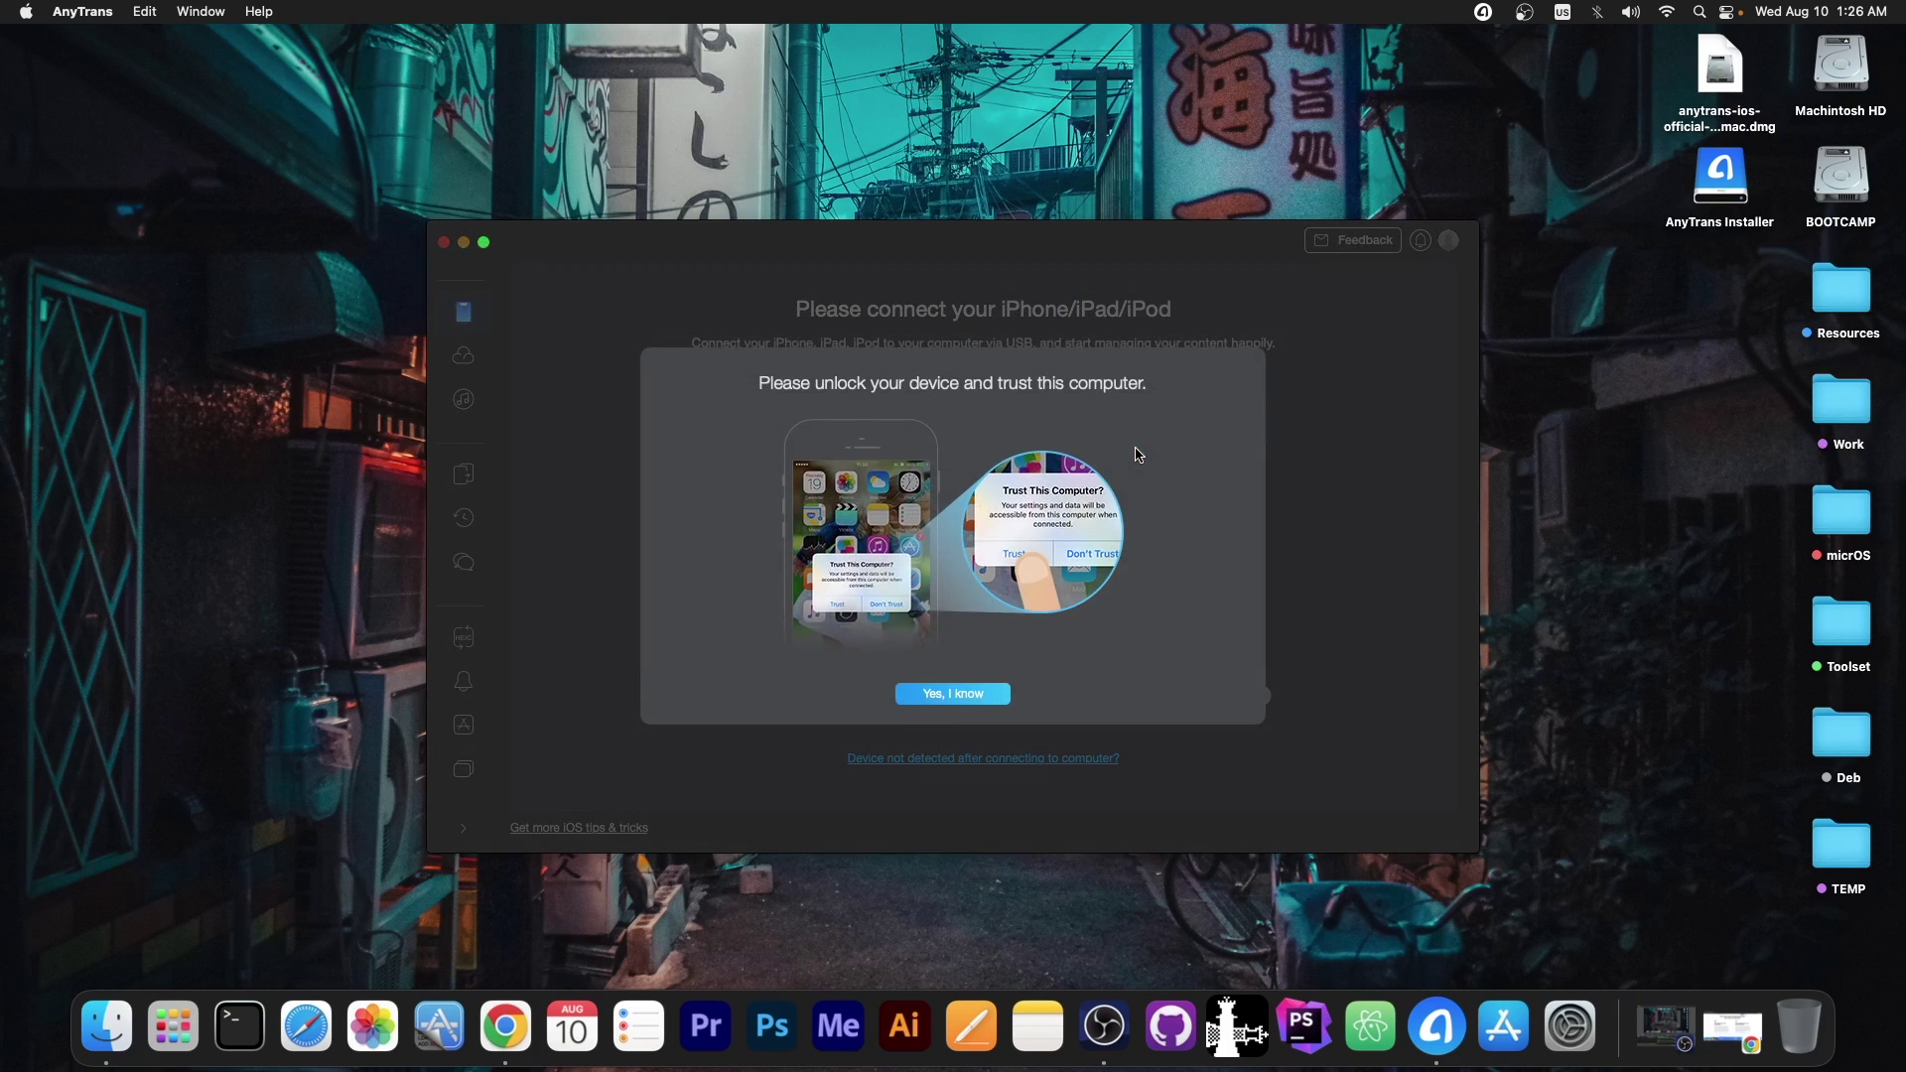
pyautogui.click(946, 700)
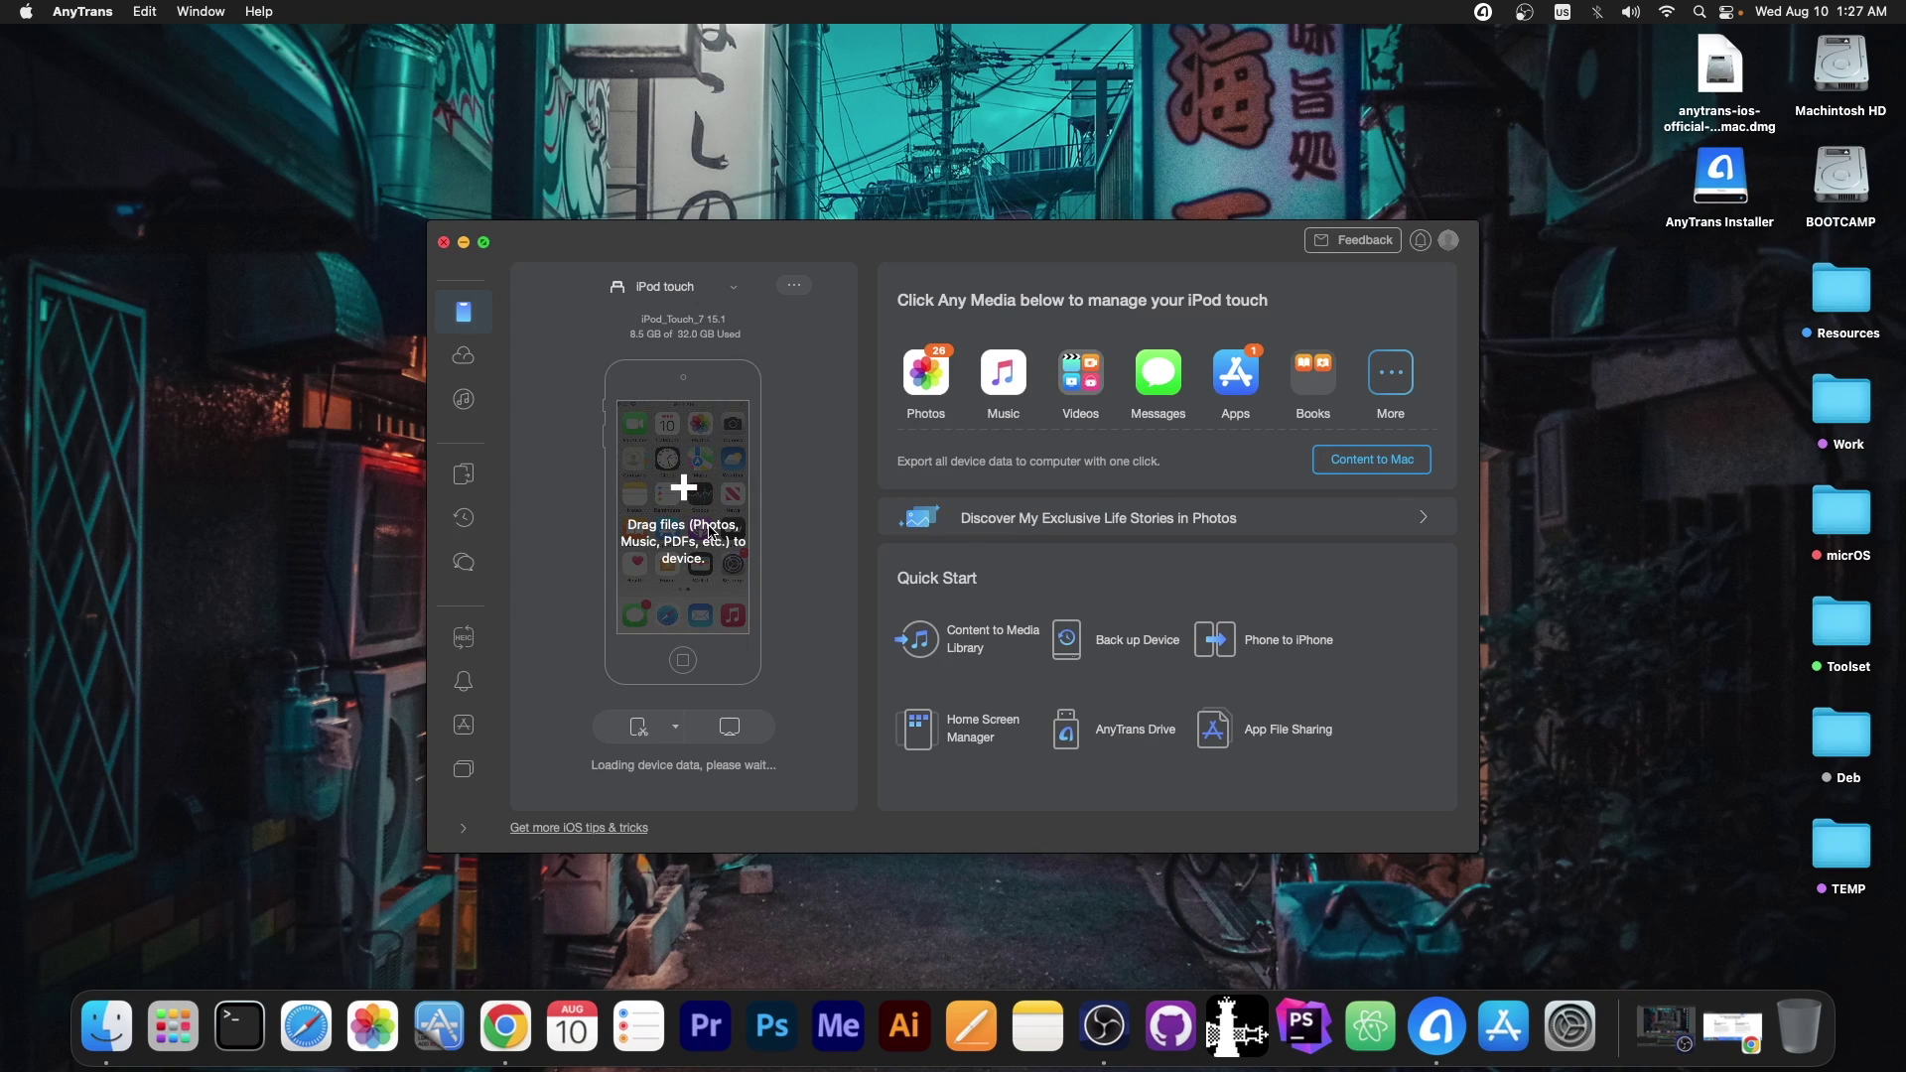
# Step: Preview 3956.jpg, then drag it onto the iPod touch in AnyTrans and transfer it
pyautogui.click(145, 129)
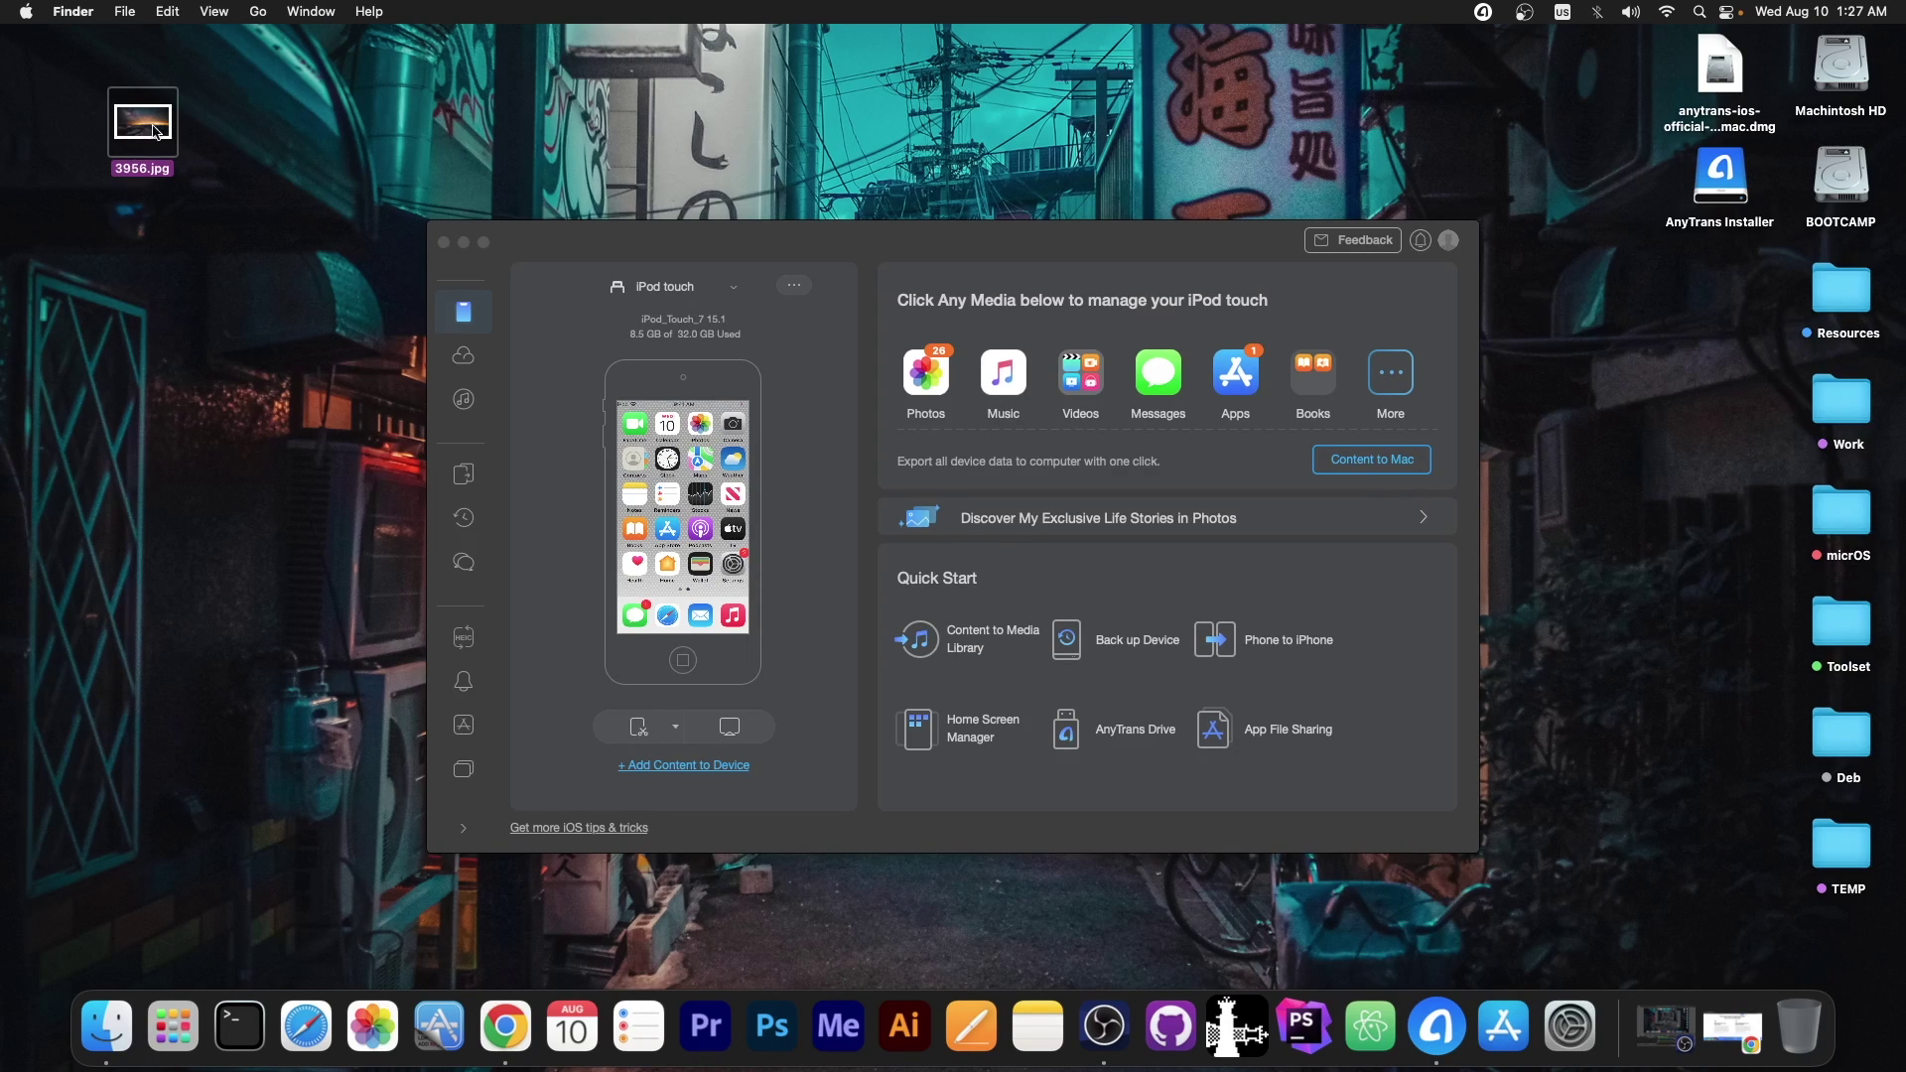
pyautogui.doubleClick(145, 142)
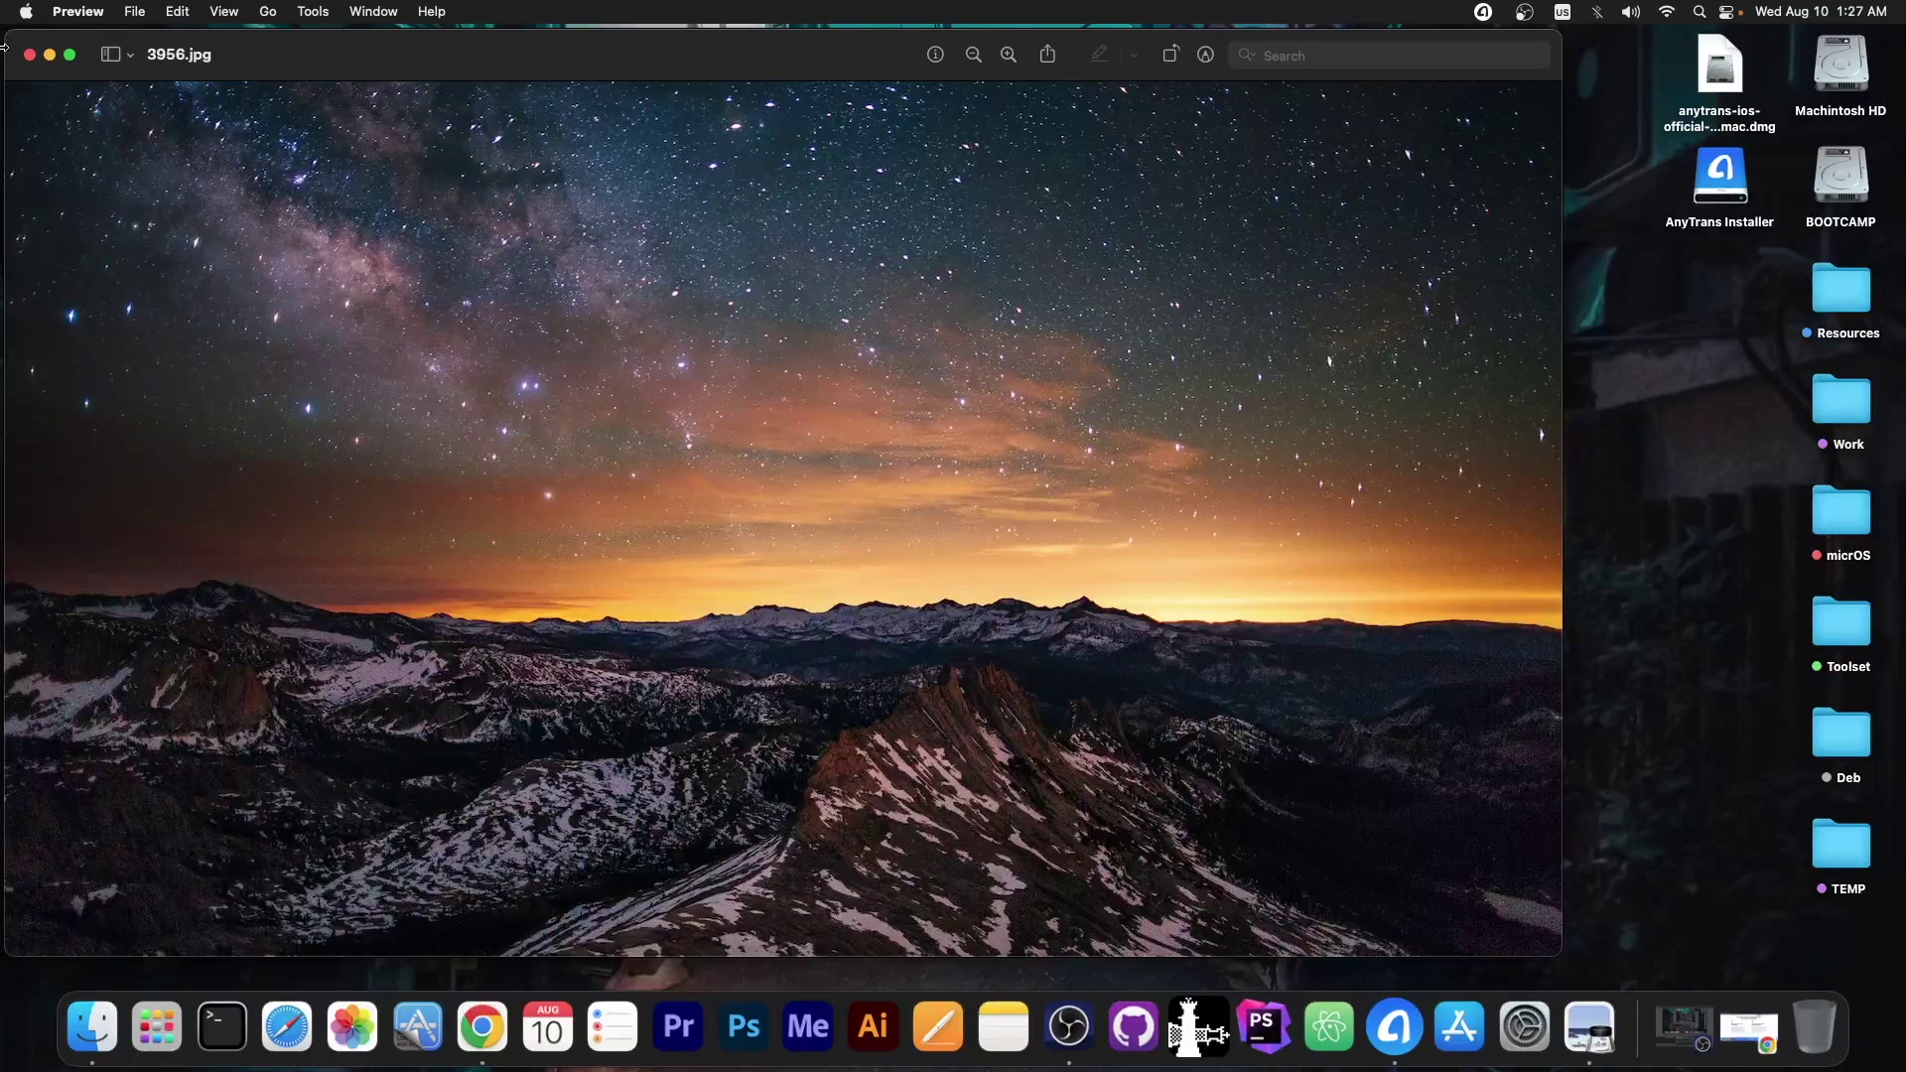
pyautogui.click(29, 54)
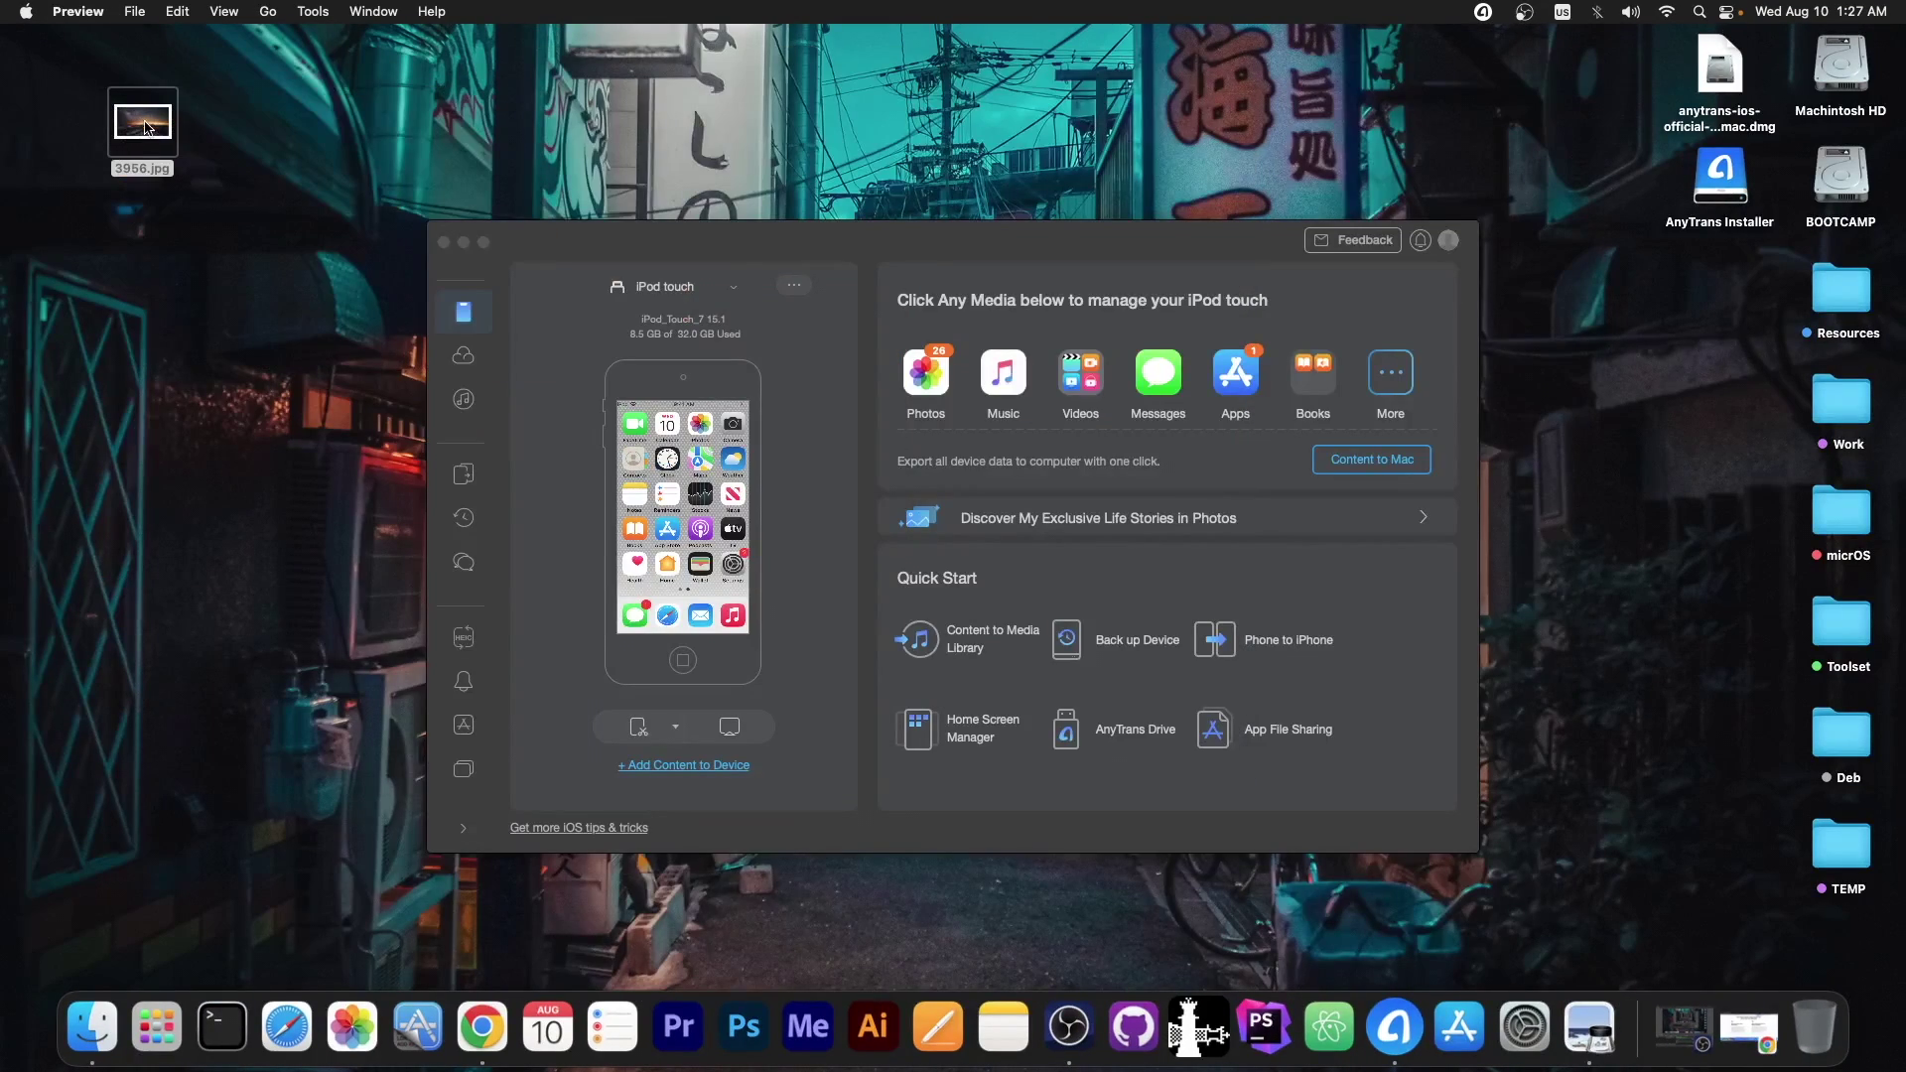
pyautogui.moveTo(144, 129); pyautogui.dragTo(689, 491)
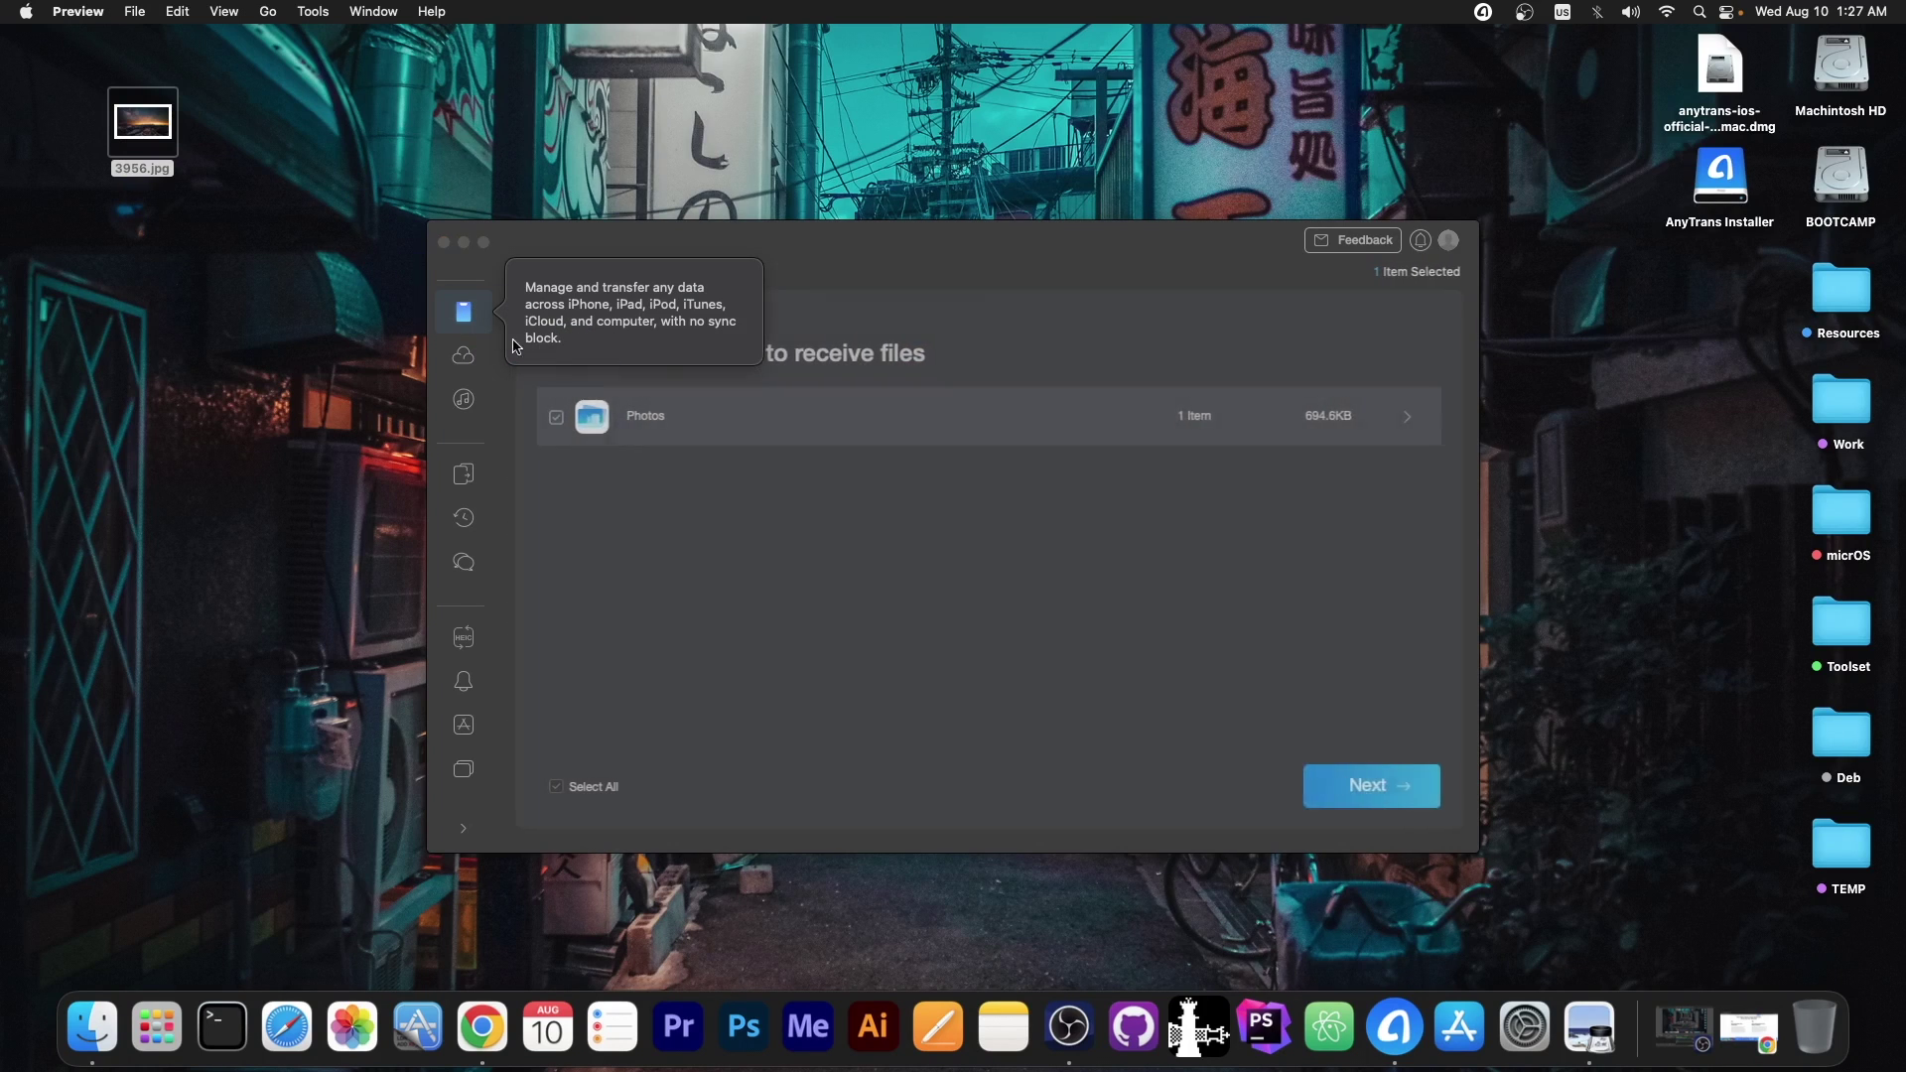
pyautogui.click(1402, 789)
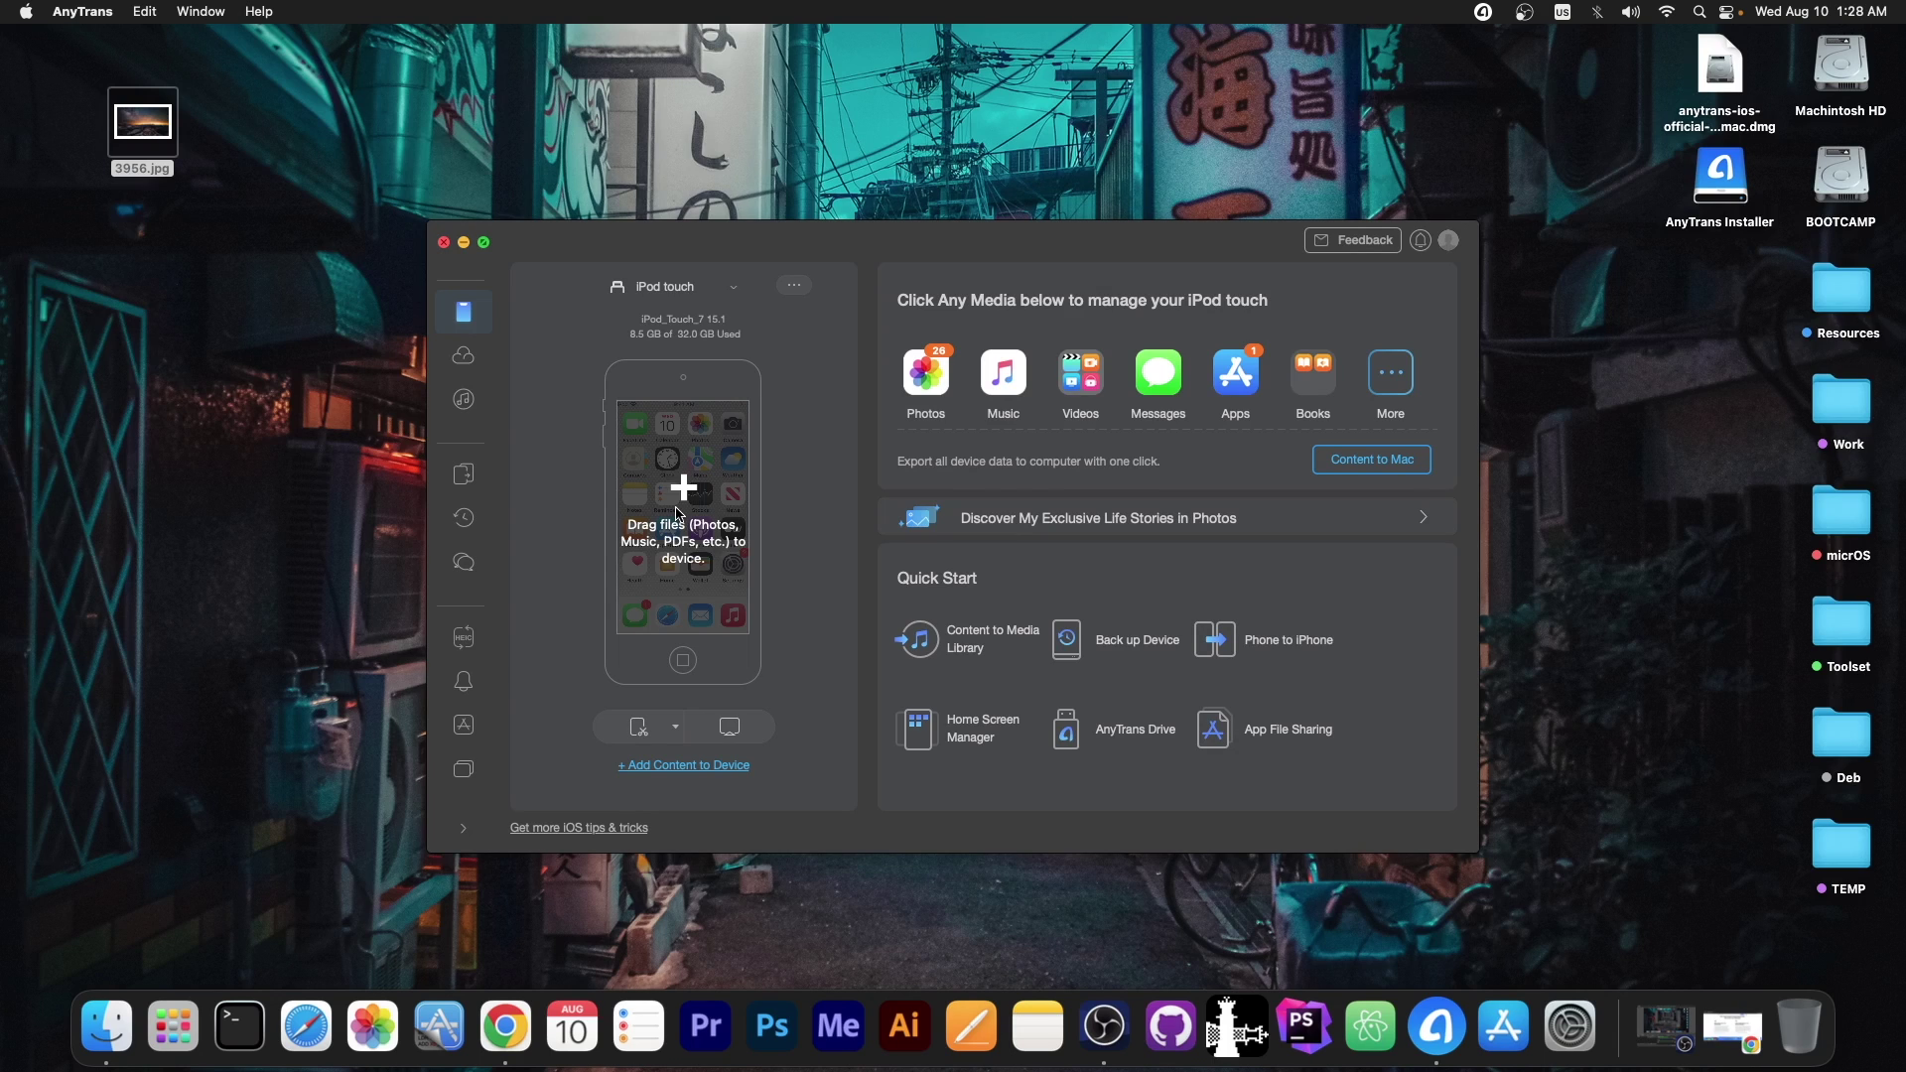
# Step: Browse the iPod touch's content categories, including Notes, then return to the device overview
pyautogui.click(1378, 384)
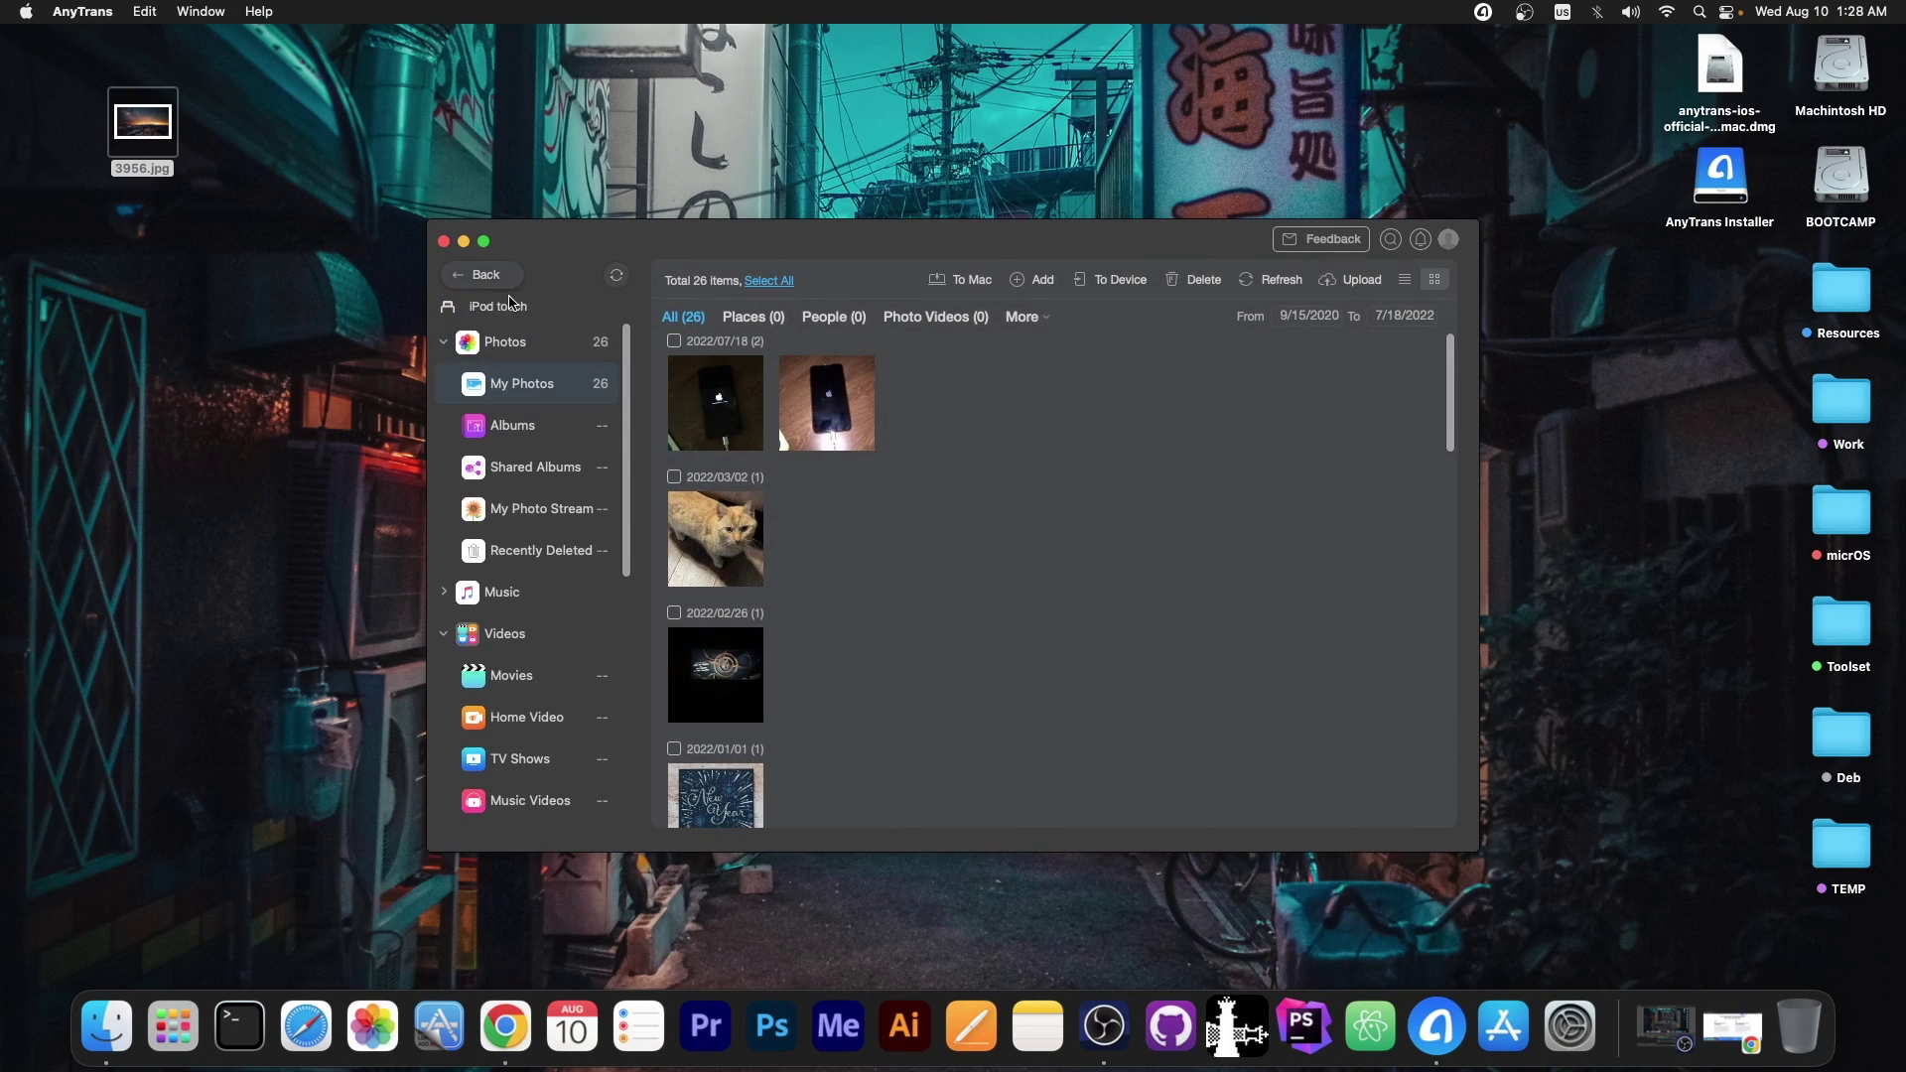
pyautogui.scroll(-5, 543, 636)
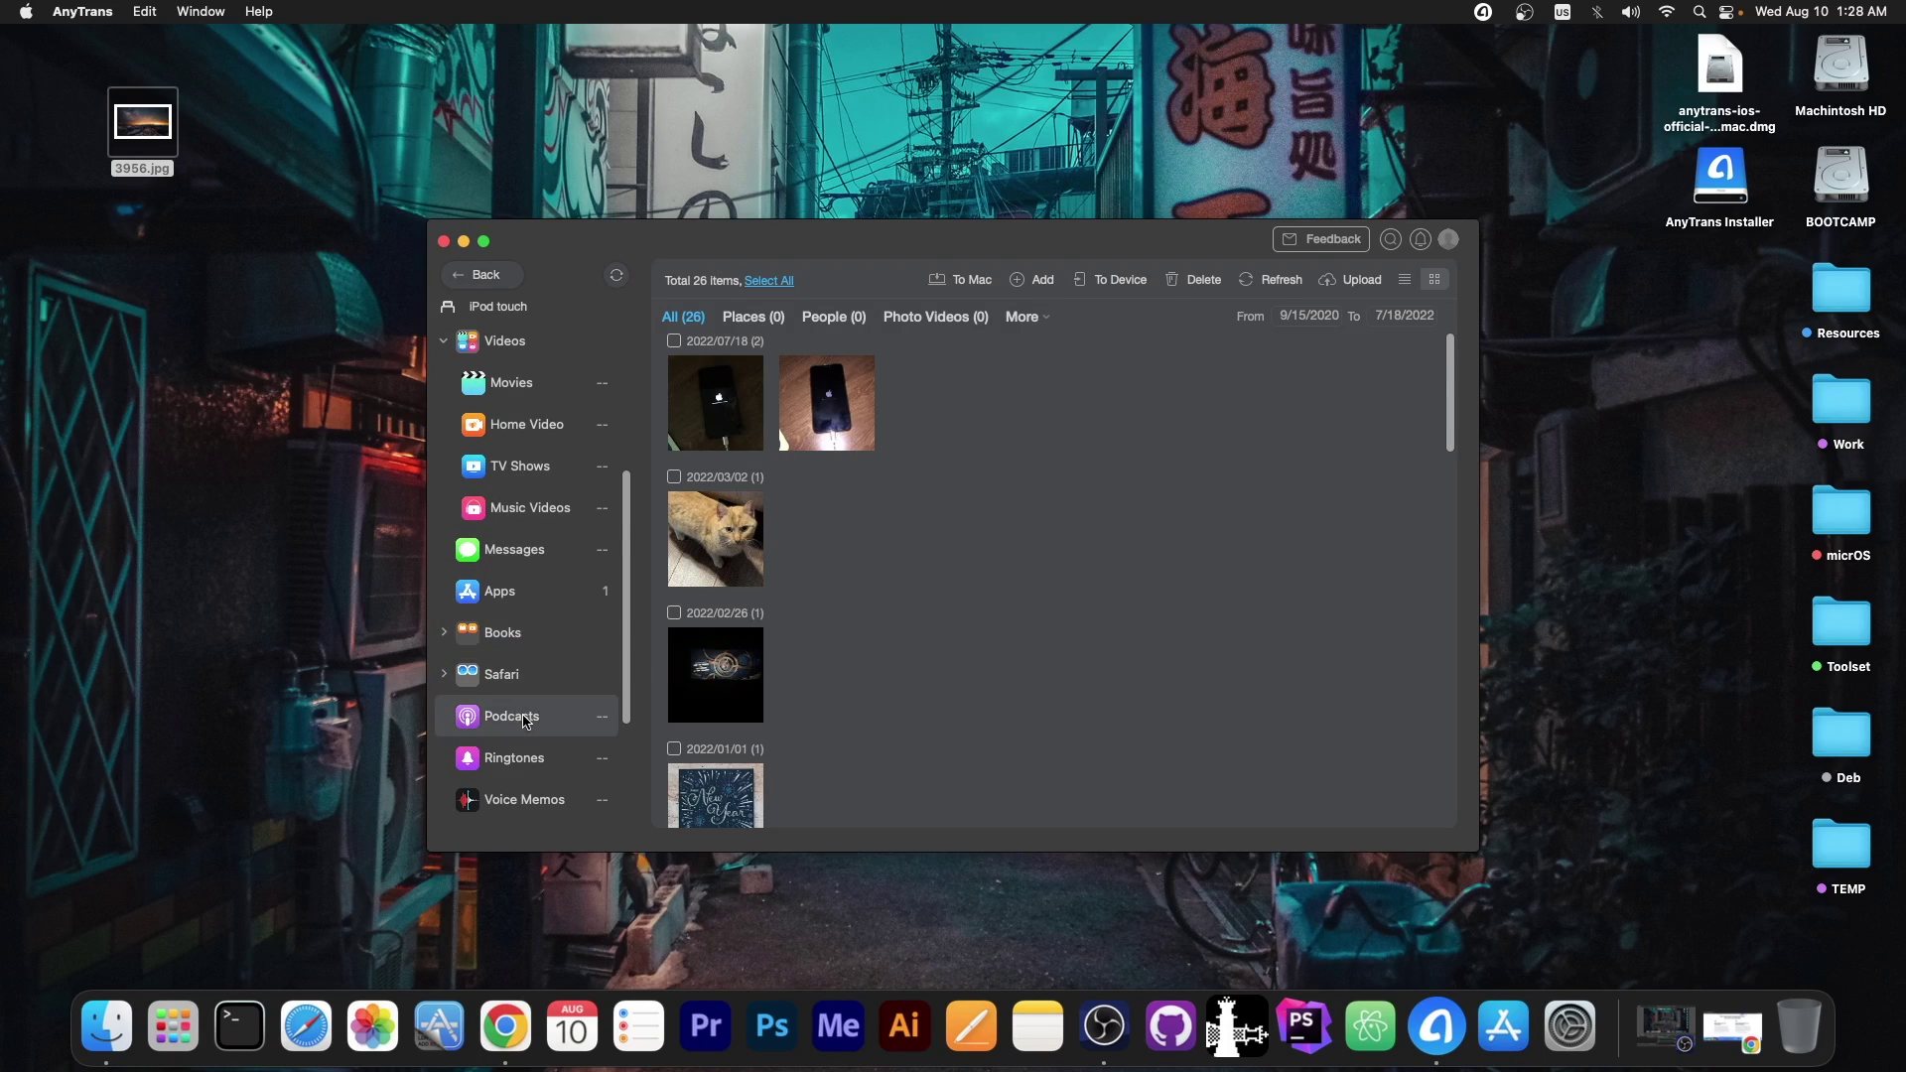
pyautogui.scroll(-4, 514, 739)
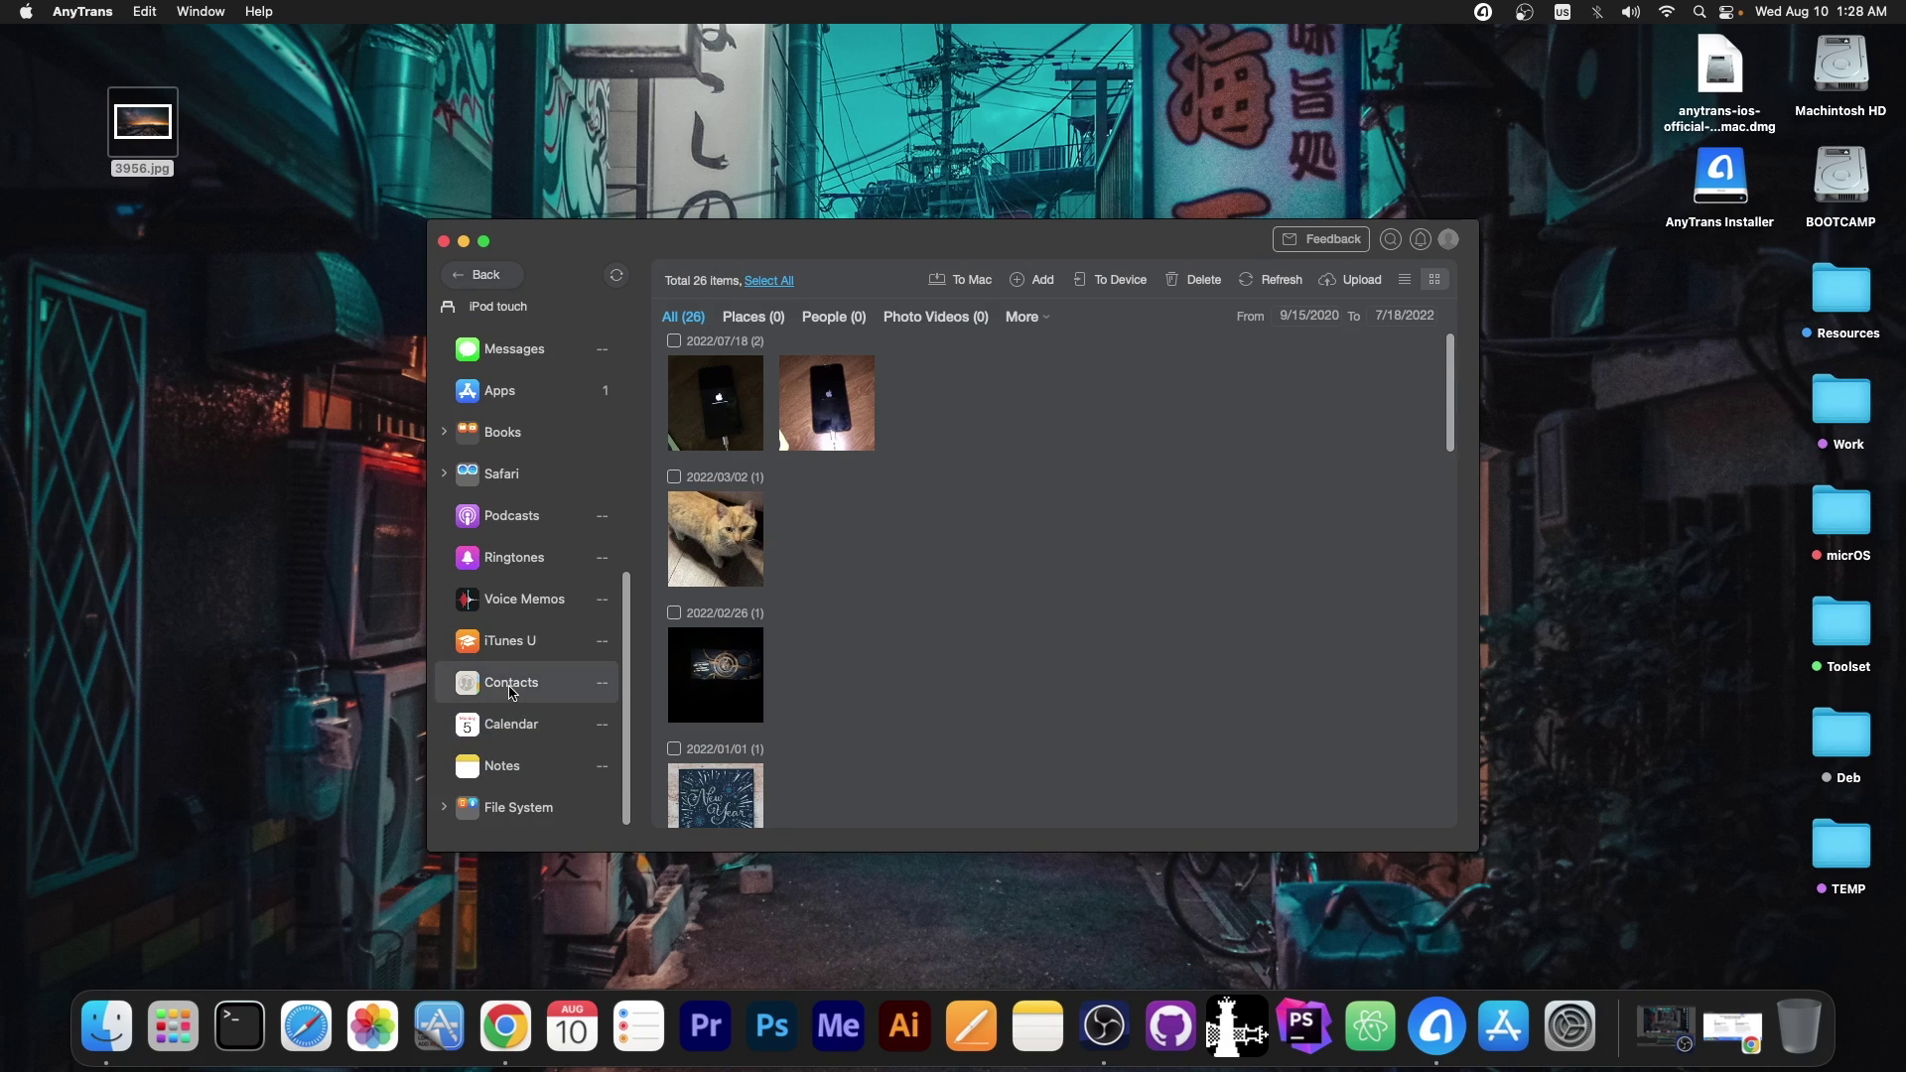
pyautogui.click(541, 762)
pyautogui.scroll(6, 562, 591)
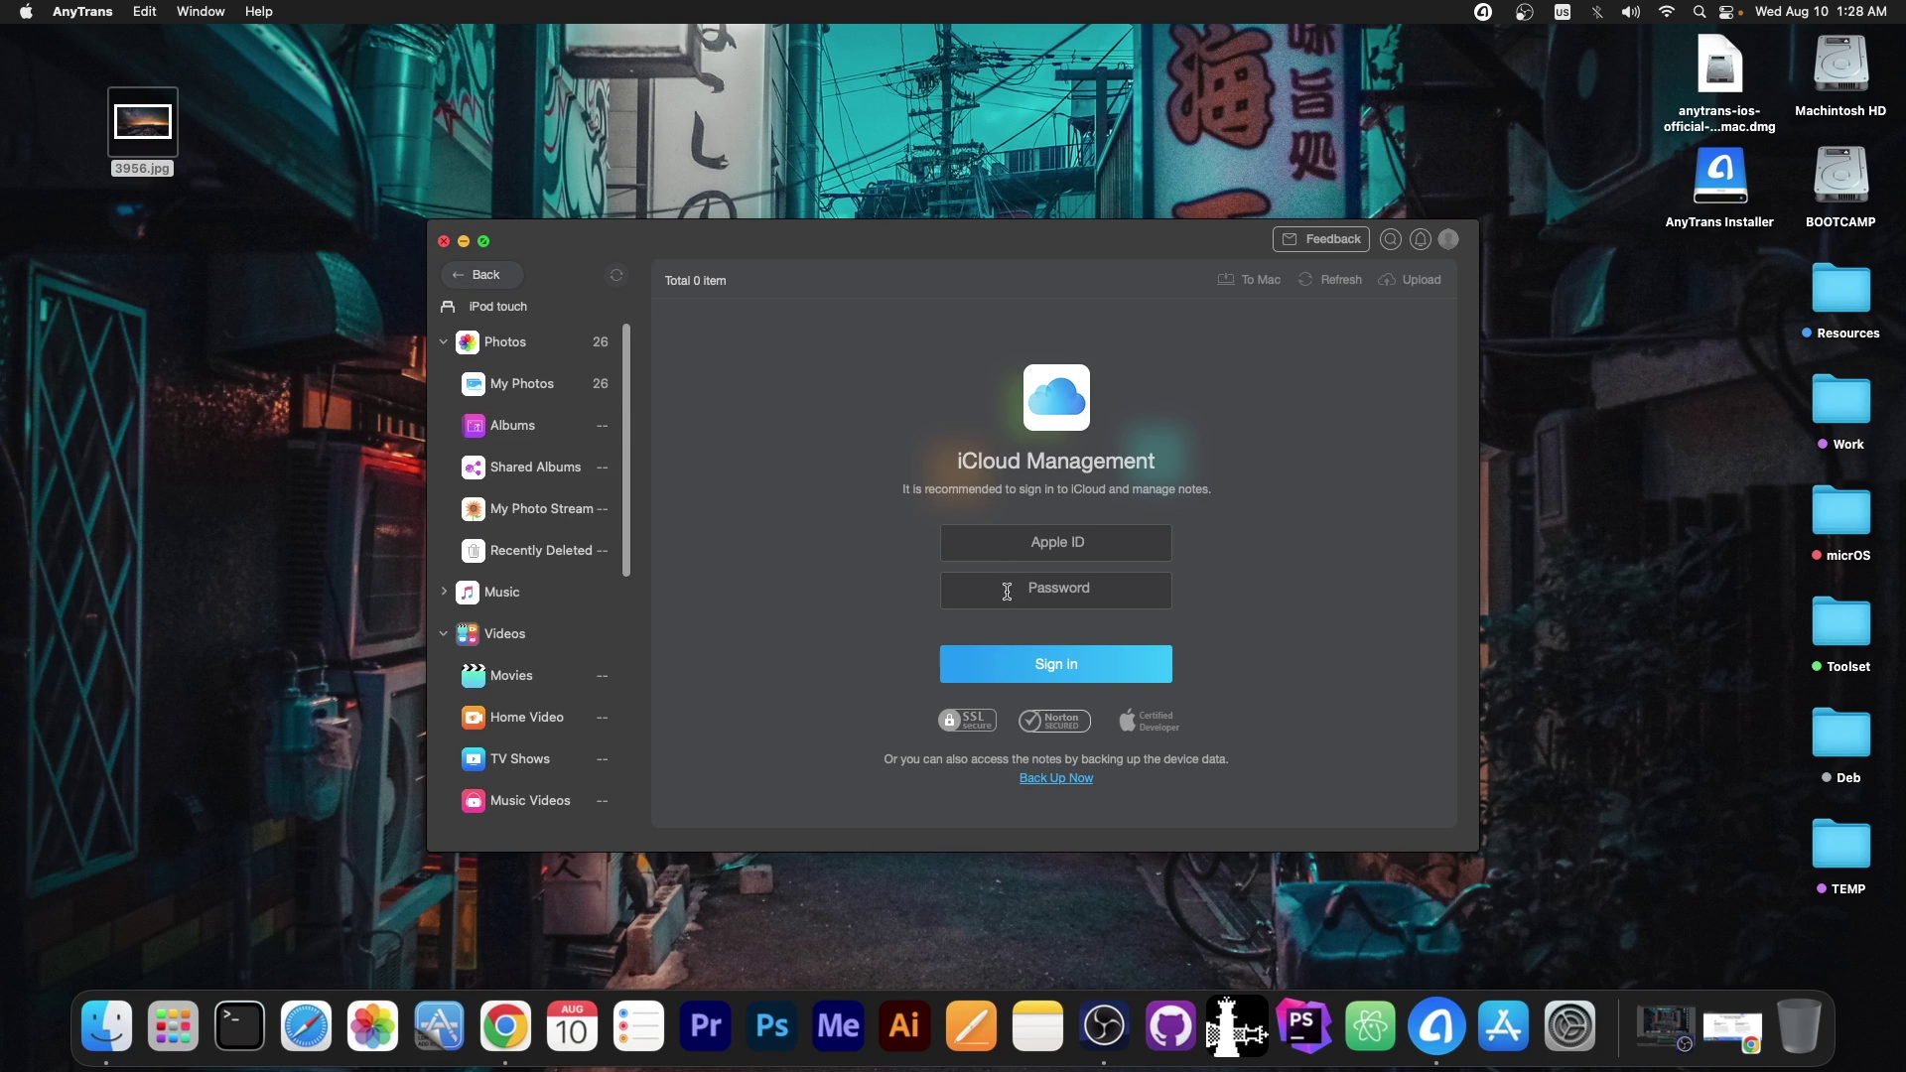
pyautogui.click(477, 280)
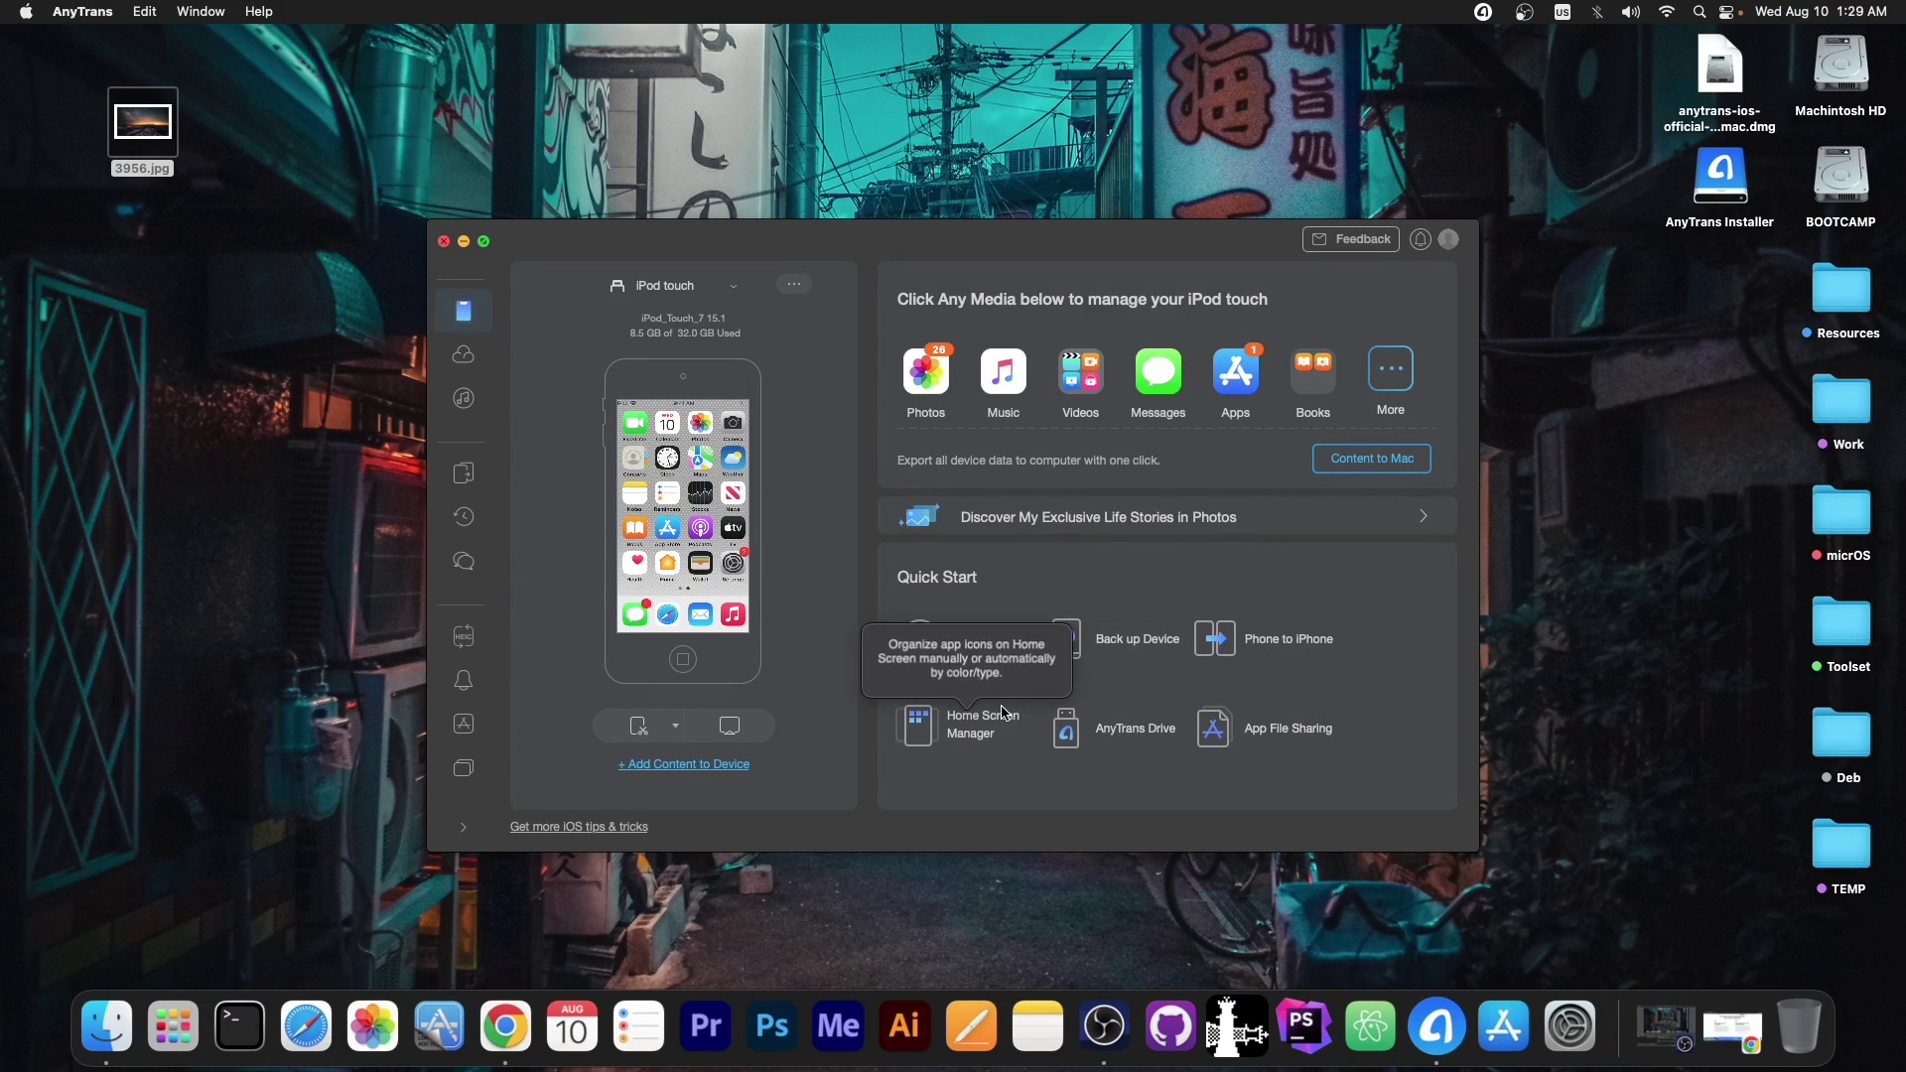
# Step: Open Backup Manager and run an incremental iPod touch backup with incremental backup turned on
pyautogui.click(1100, 648)
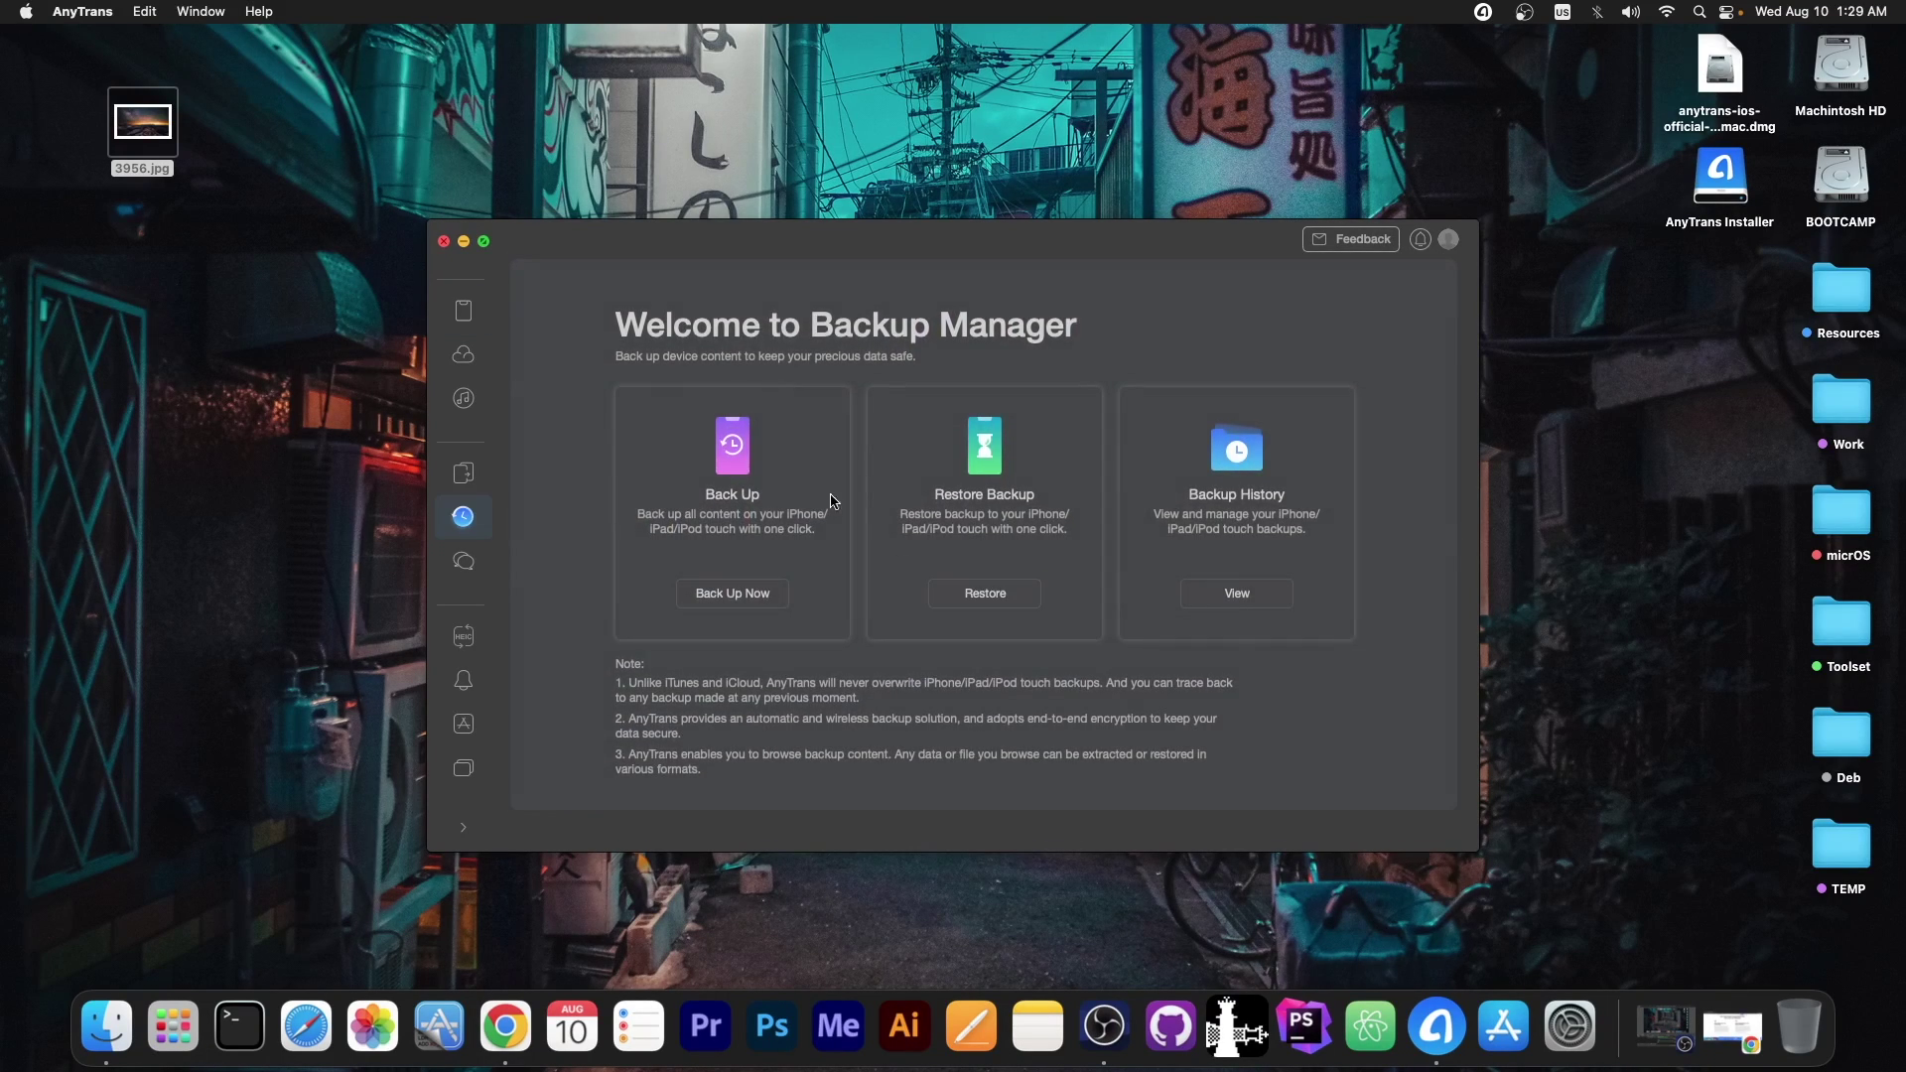
pyautogui.click(755, 594)
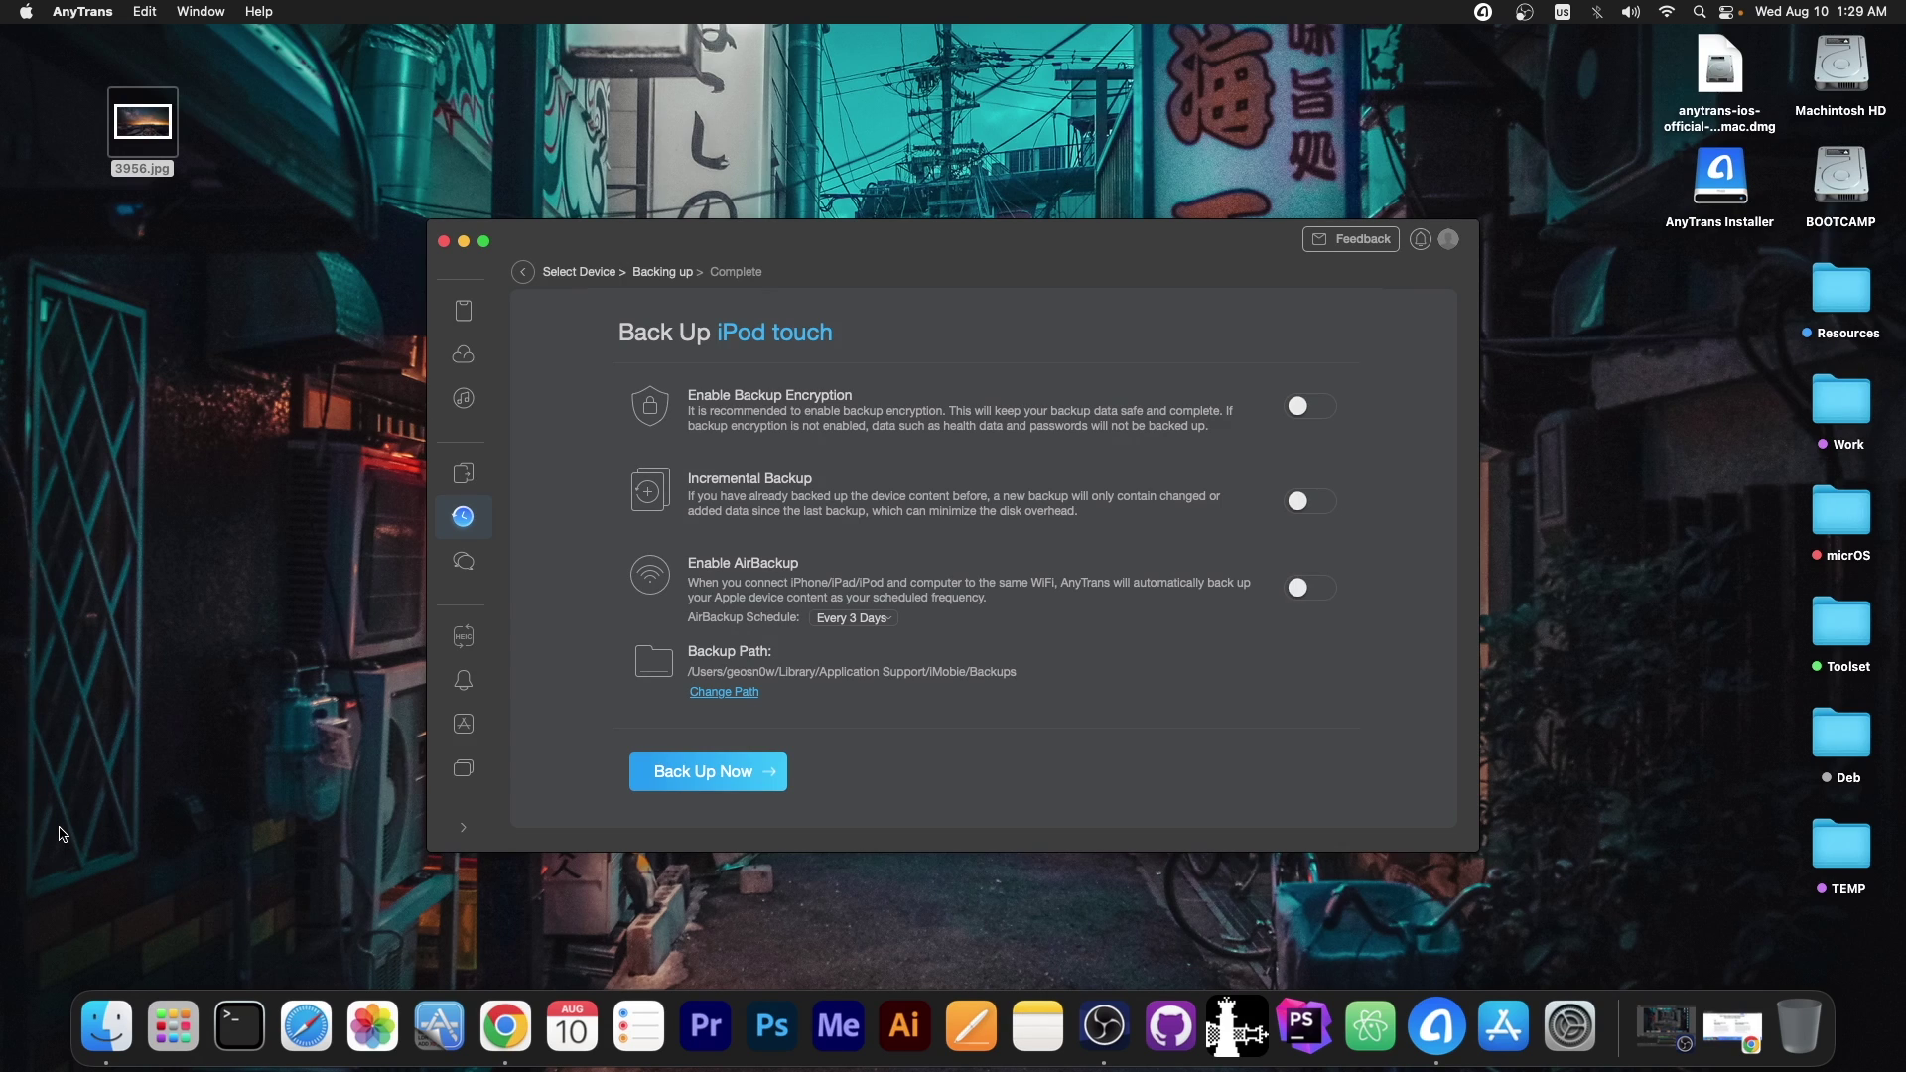
pyautogui.click(1318, 509)
pyautogui.click(706, 772)
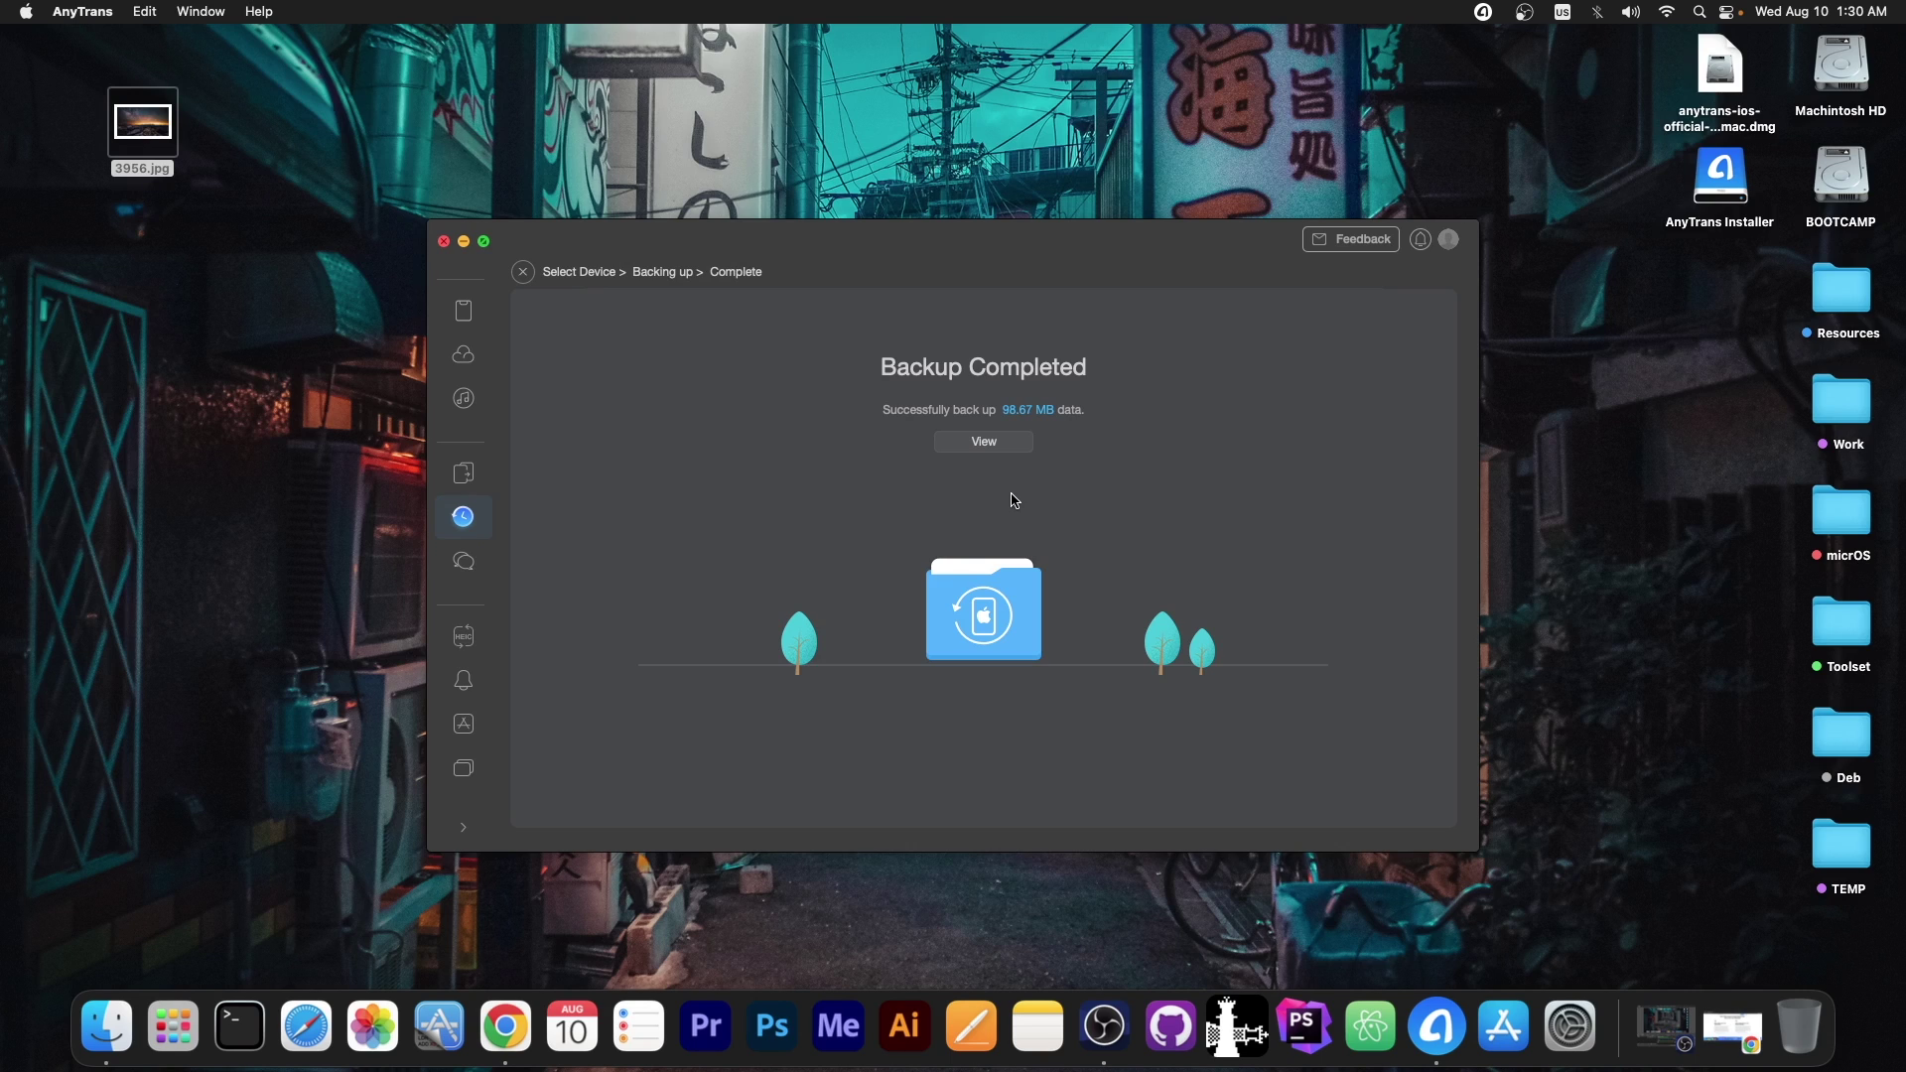
# Step: Open the 2022-08-10 iPod touch backup's Camera Roll and select the wax-seal photo
pyautogui.click(985, 446)
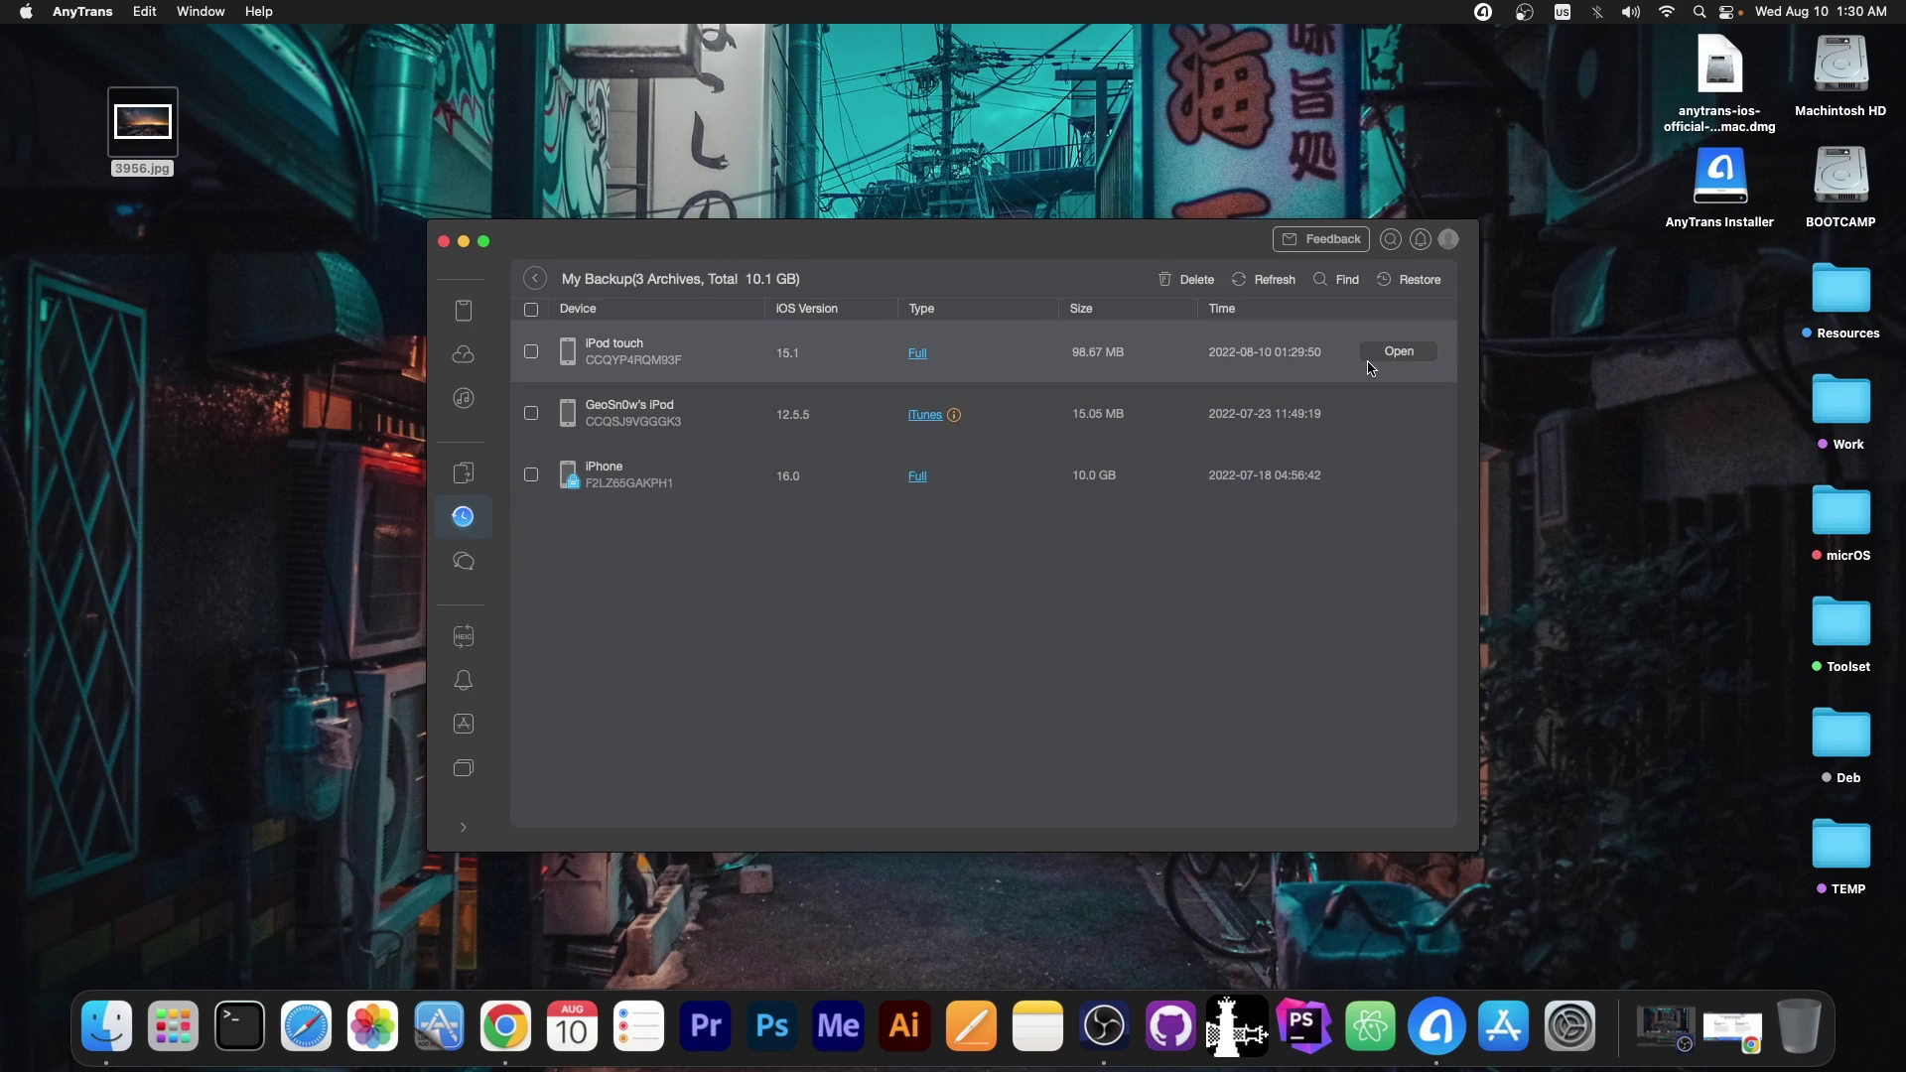
pyautogui.click(1399, 352)
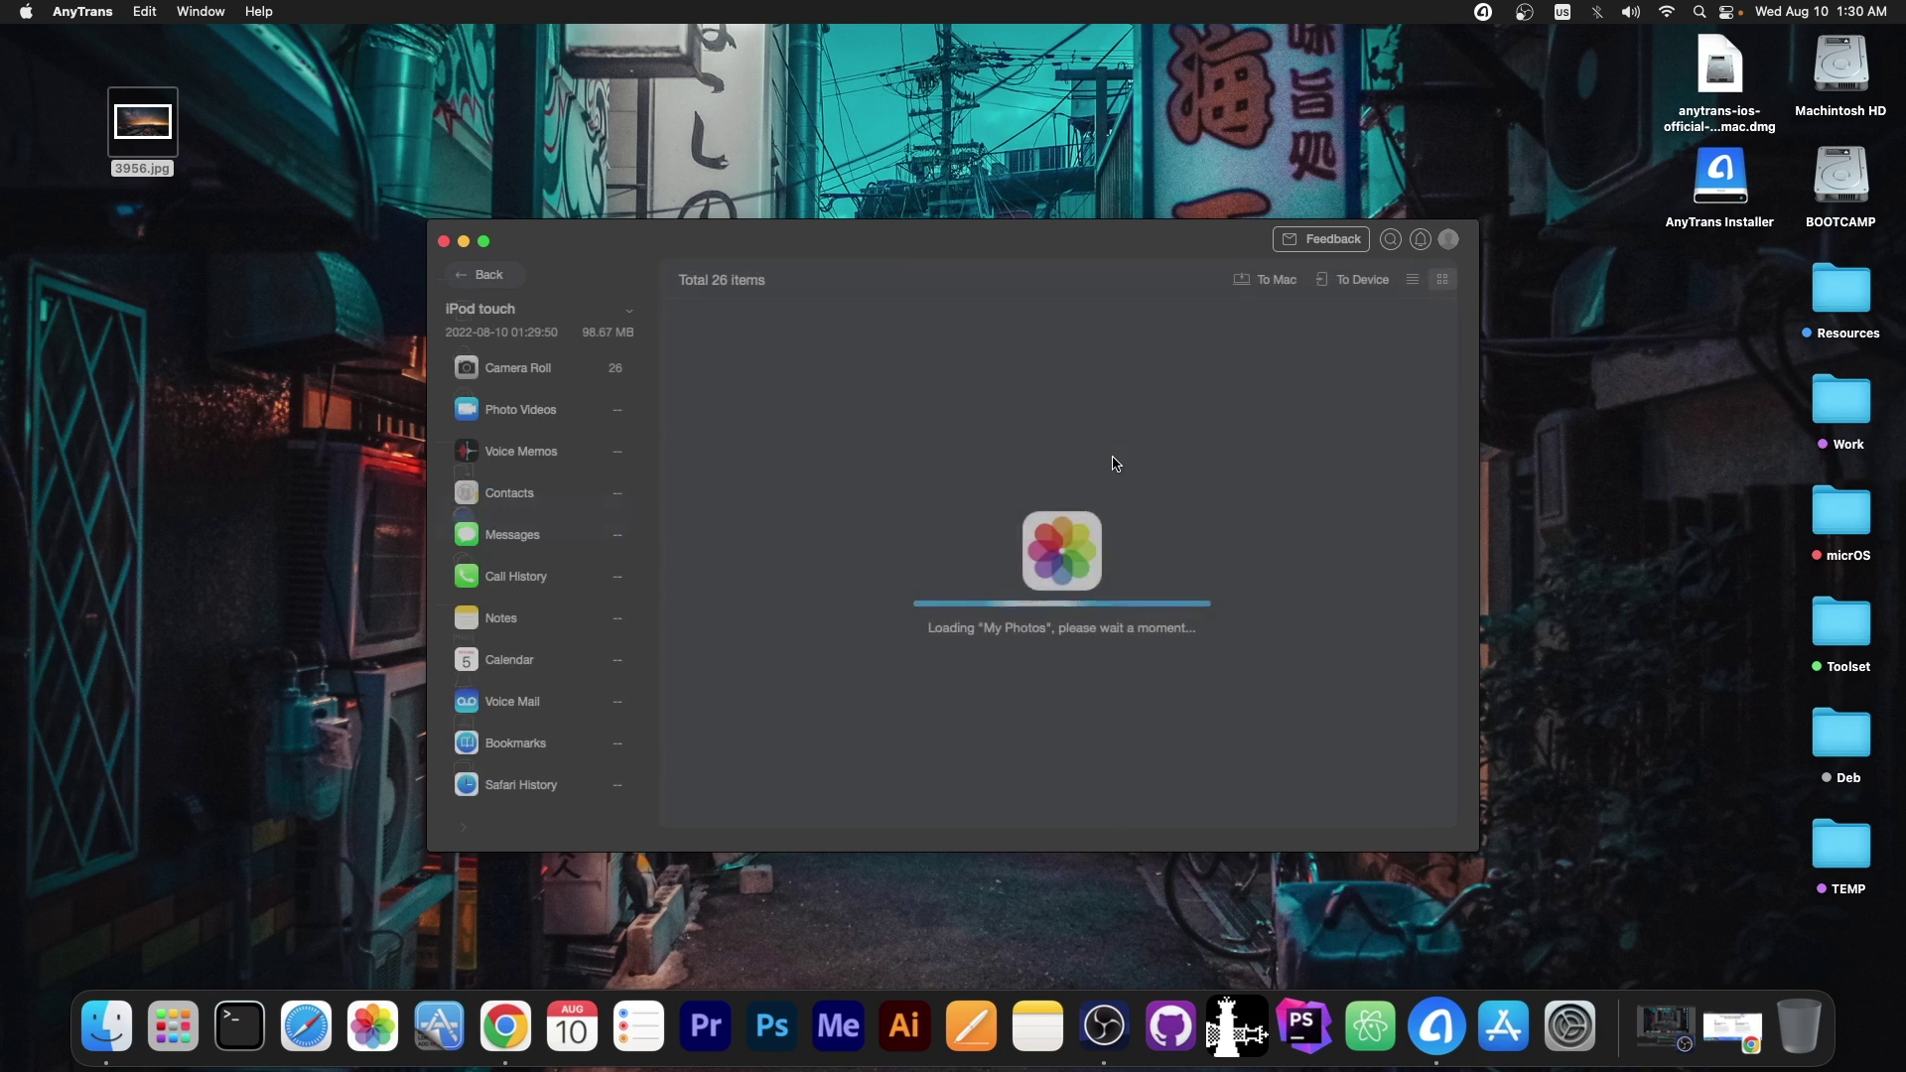
pyautogui.scroll(-2, 1110, 462)
pyautogui.scroll(2, 1112, 461)
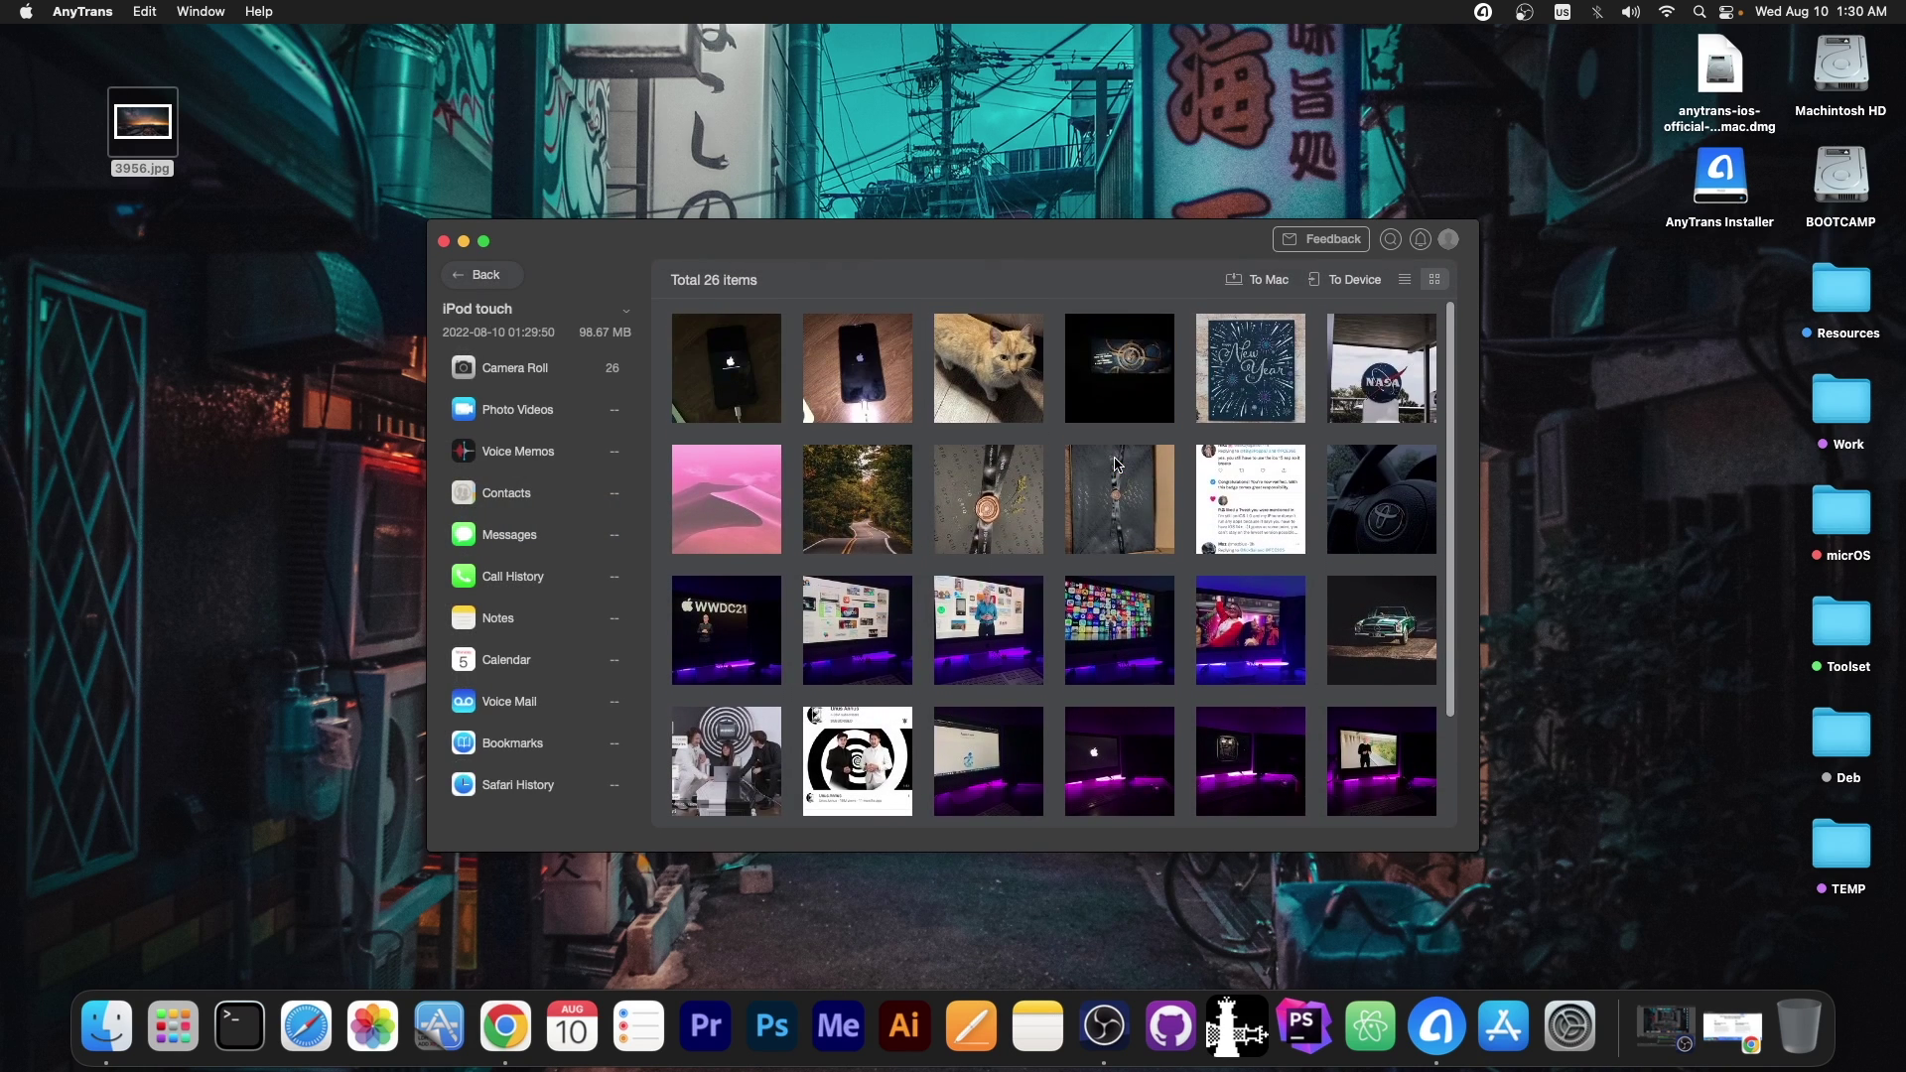
pyautogui.scroll(-2, 1090, 437)
pyautogui.scroll(2, 1090, 560)
pyautogui.click(979, 508)
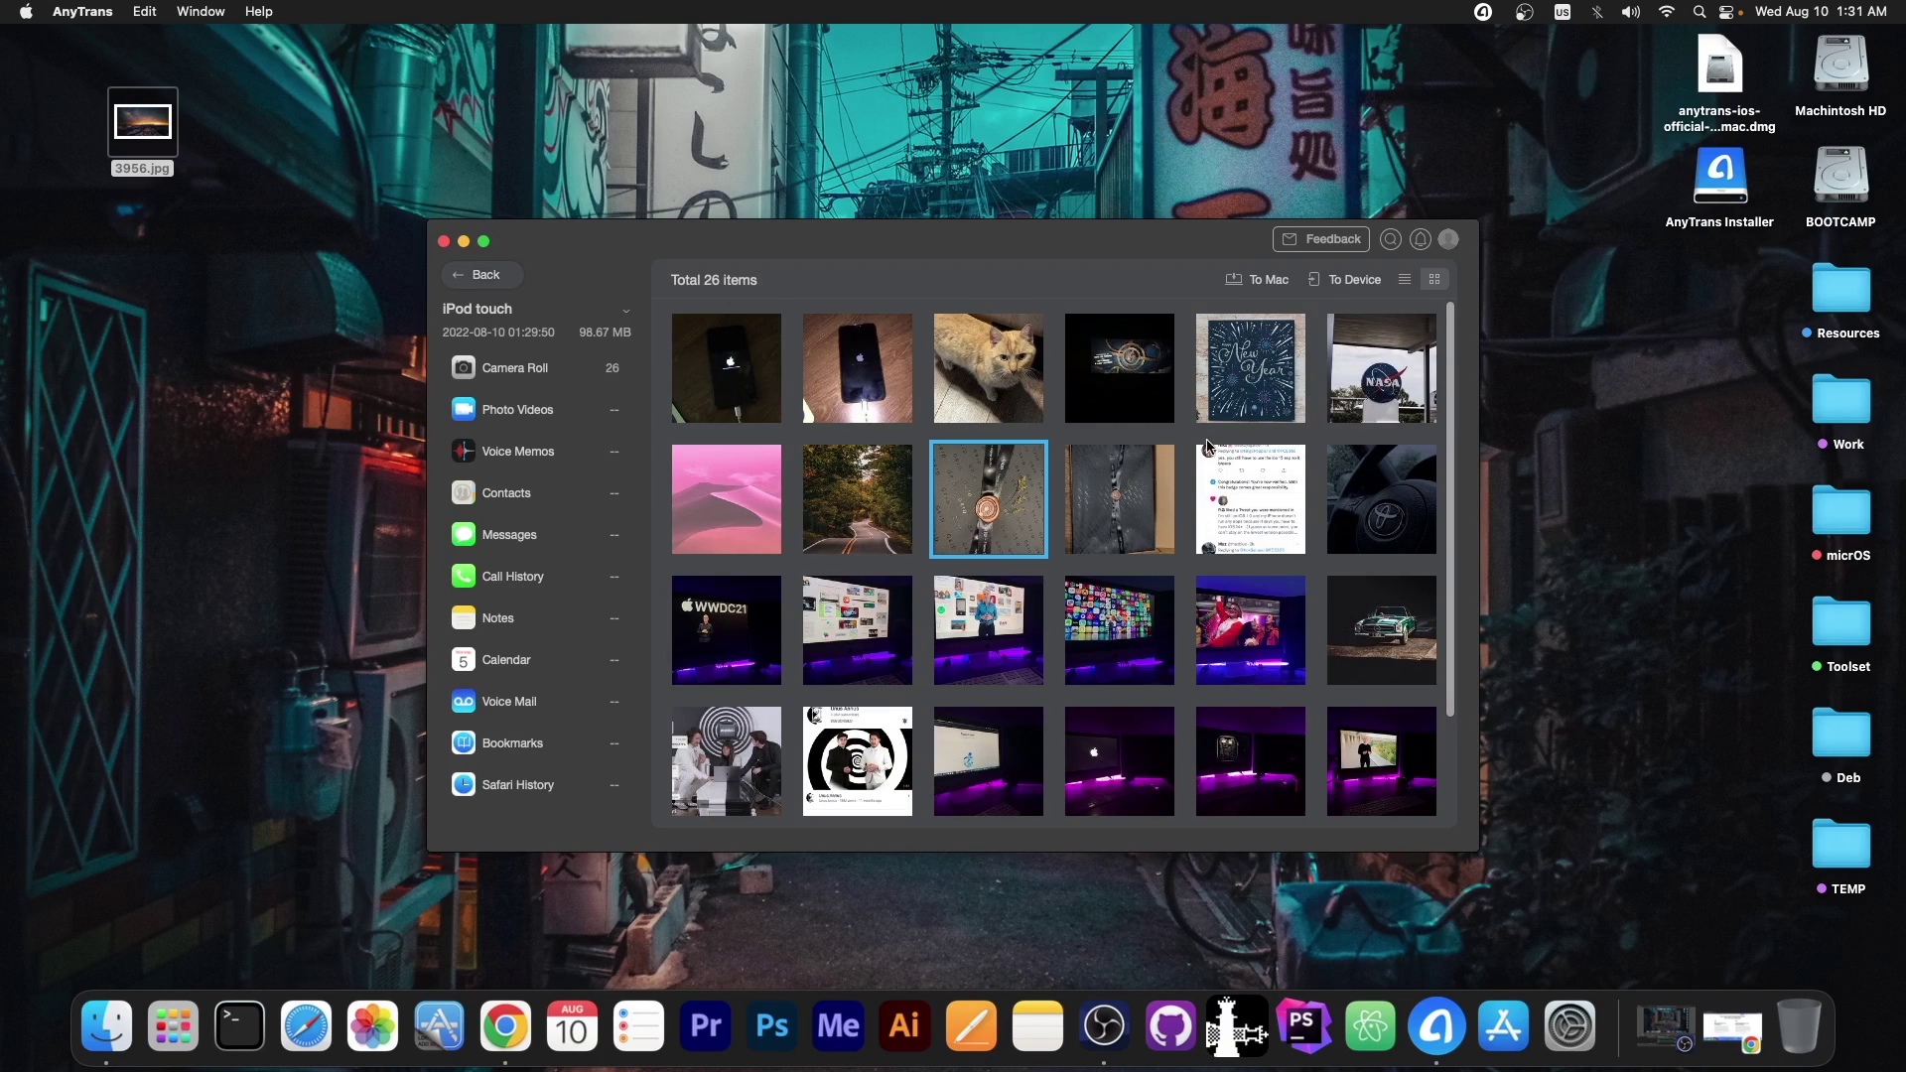
# Step: Export the wax-seal photo to the Mac and reveal the exported file
pyautogui.click(1266, 287)
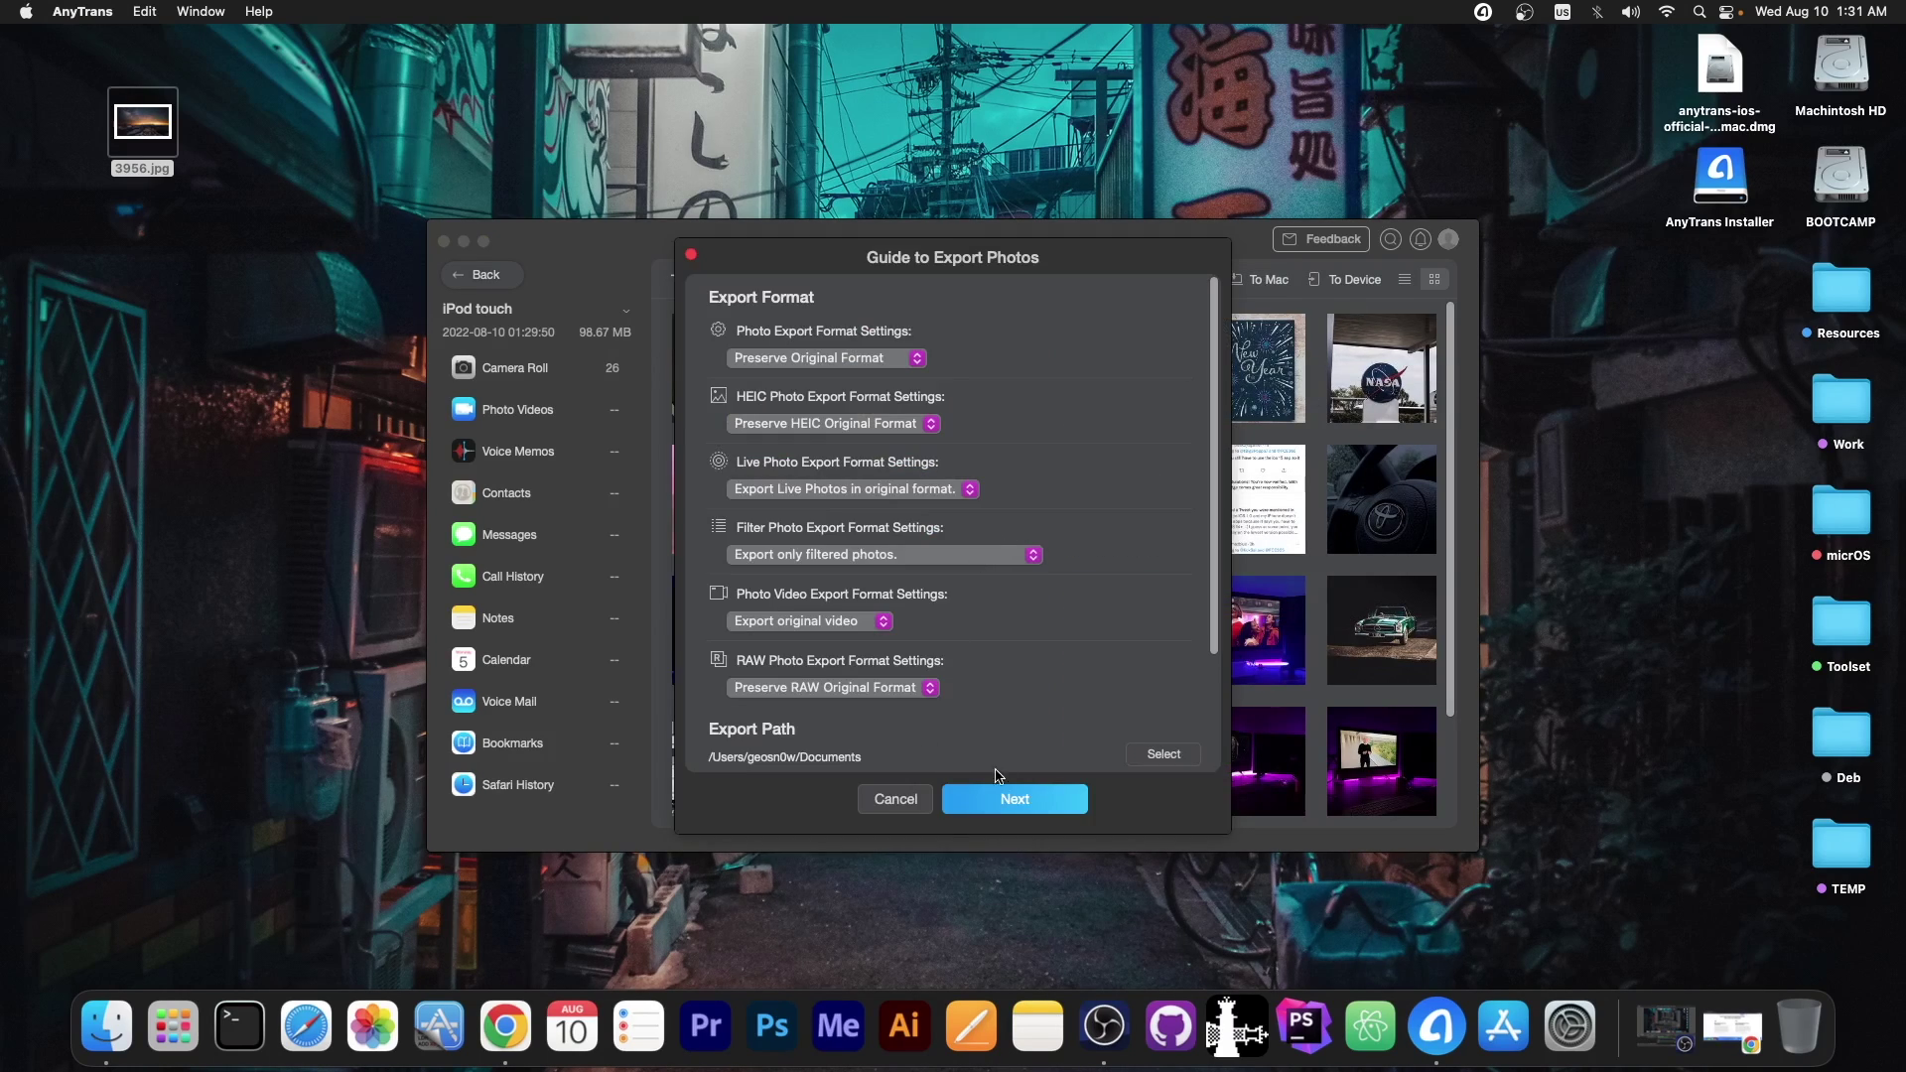
pyautogui.click(1055, 808)
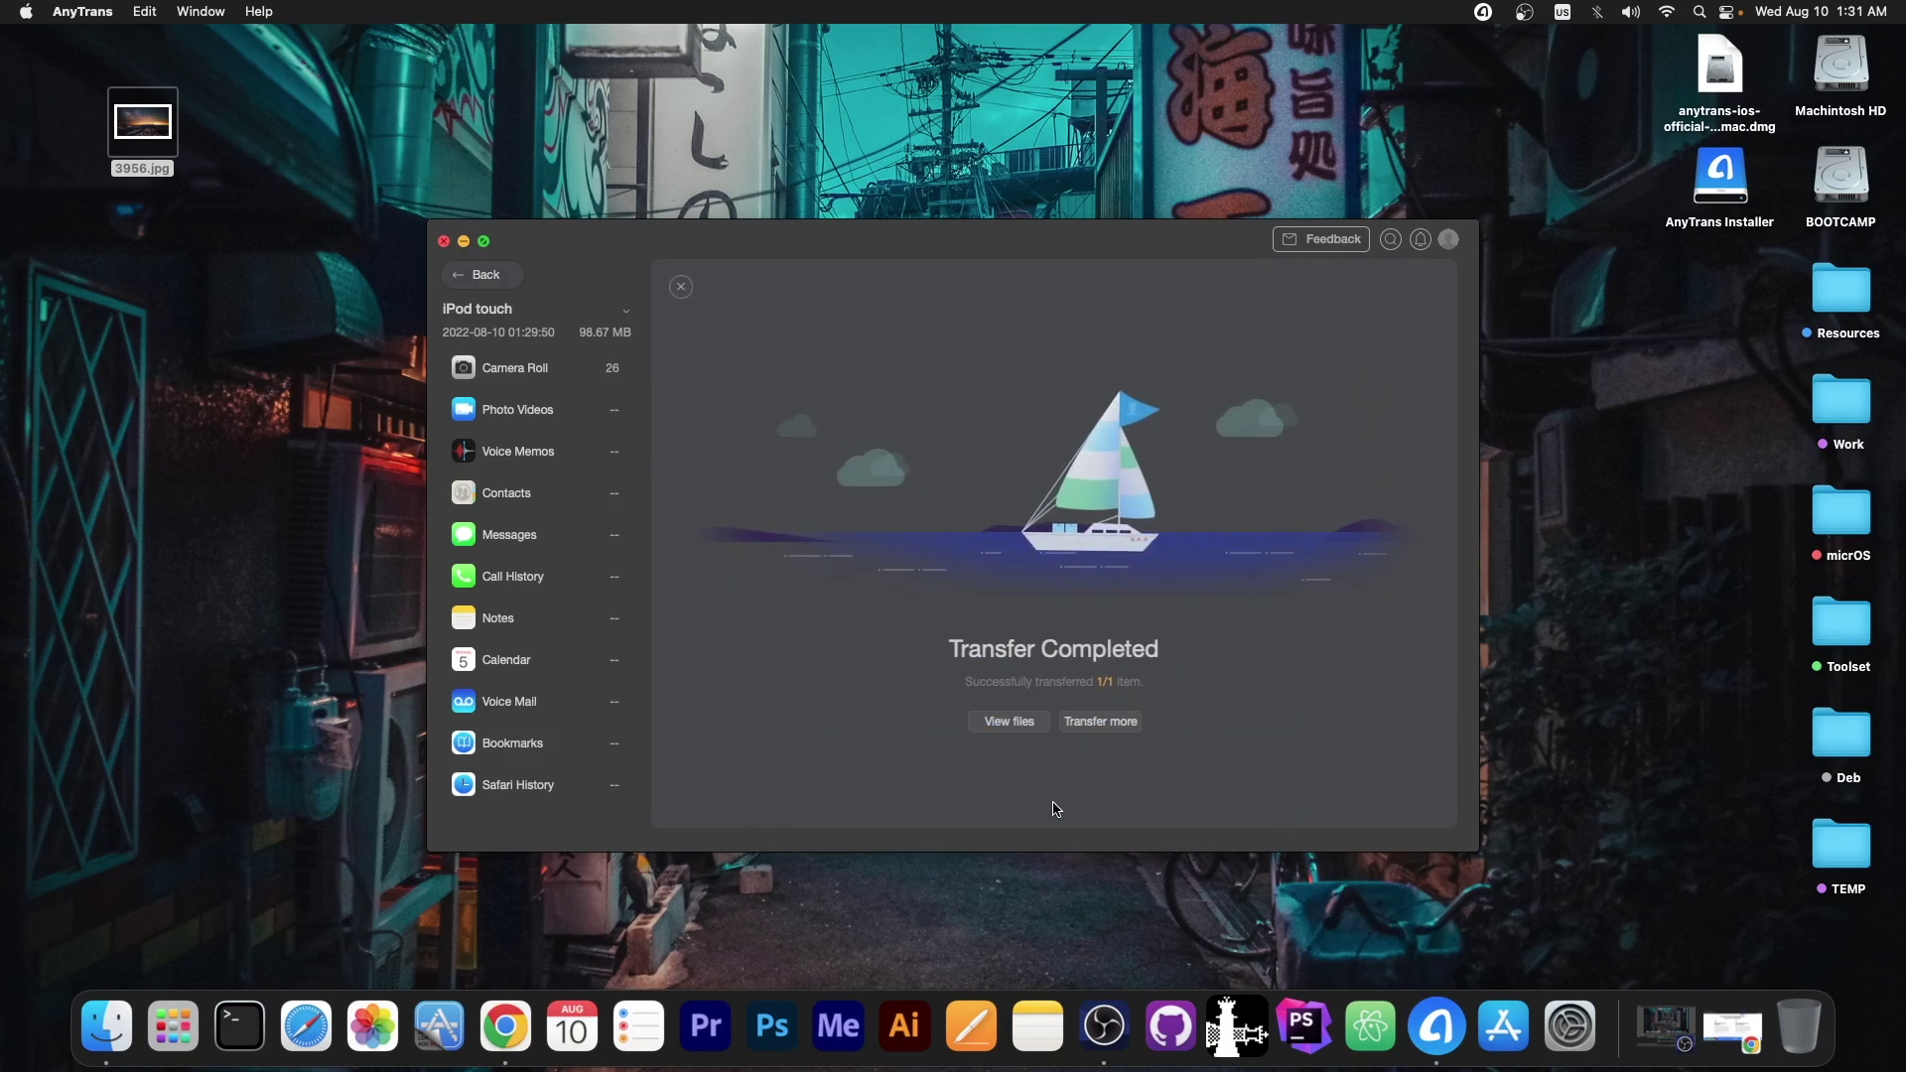
pyautogui.click(1009, 721)
# Step: Open 20211118165332.HEIC in Preview, zoom in closely on the wax seal, then close it
pyautogui.doubleClick(873, 254)
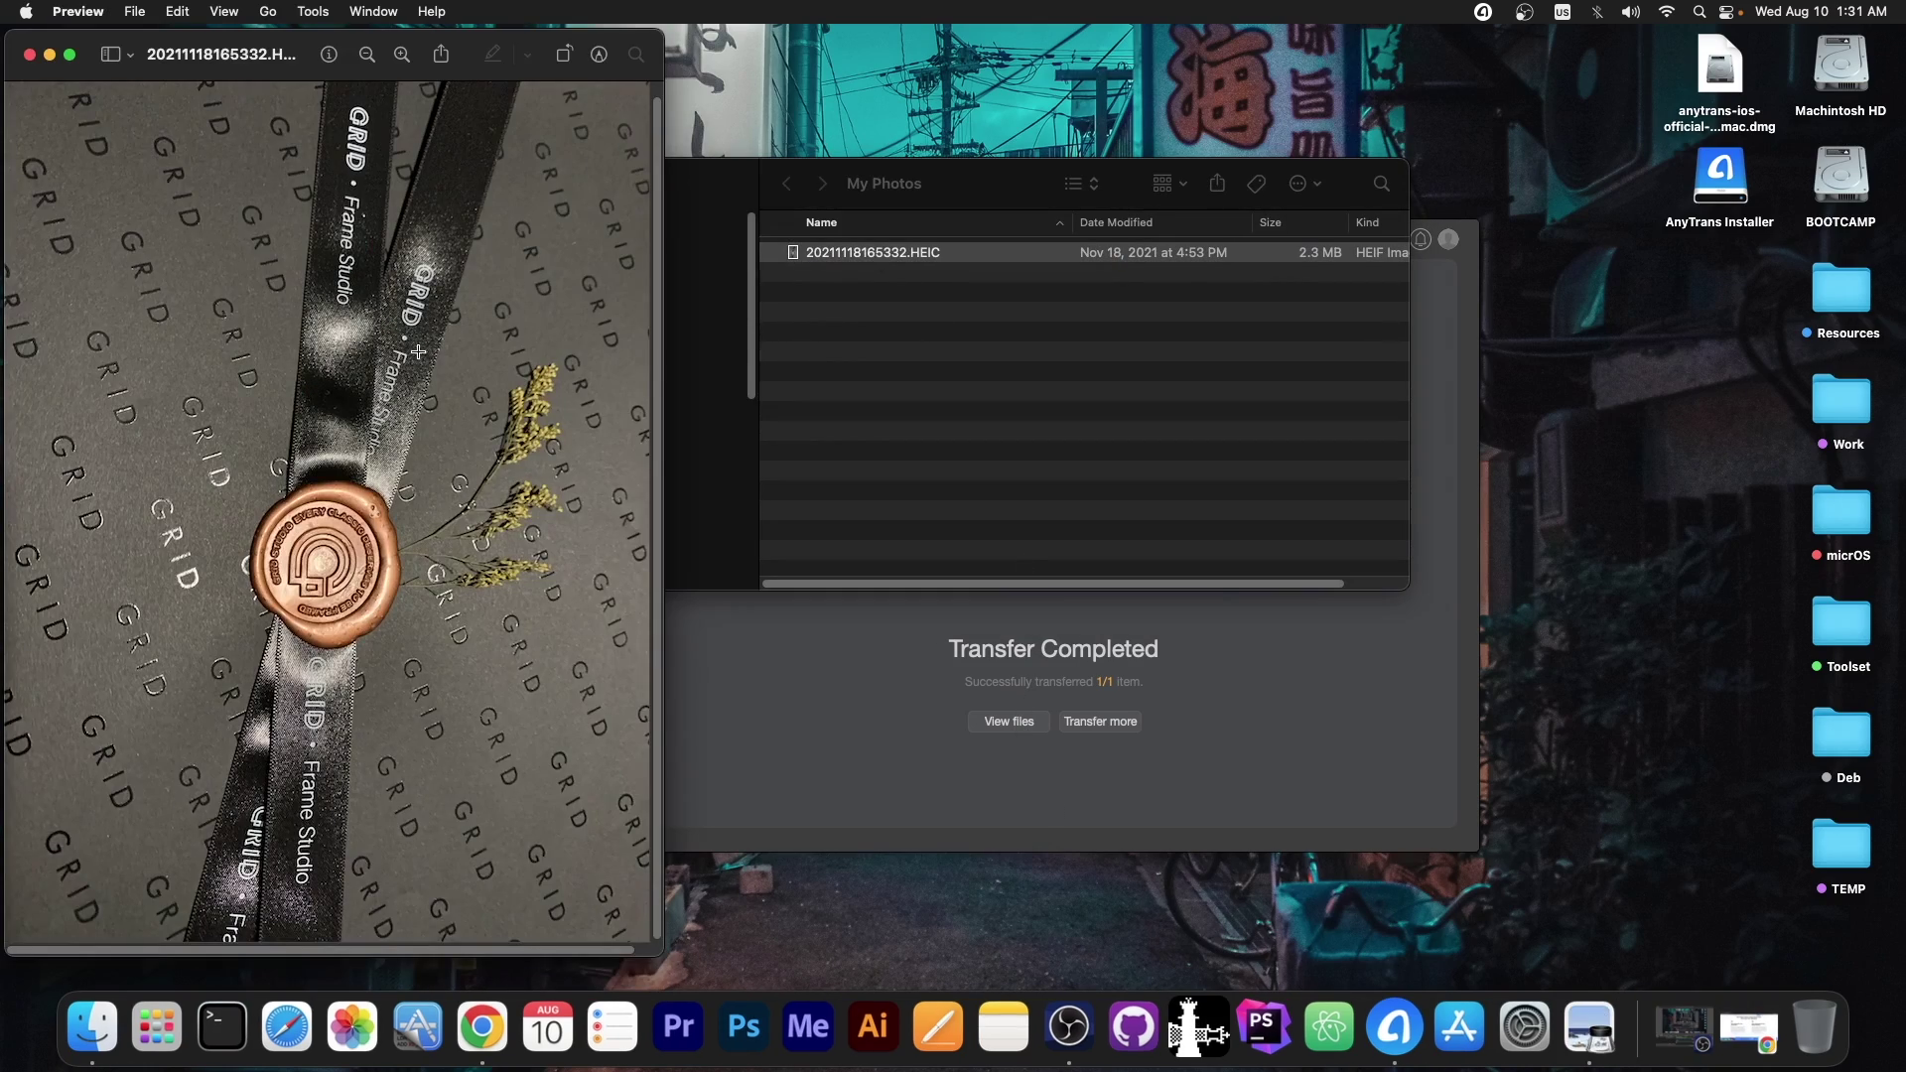
pyautogui.scroll(1, 425, 341)
pyautogui.click(402, 54)
pyautogui.click(402, 54)
pyautogui.click(402, 54)
pyautogui.click(402, 53)
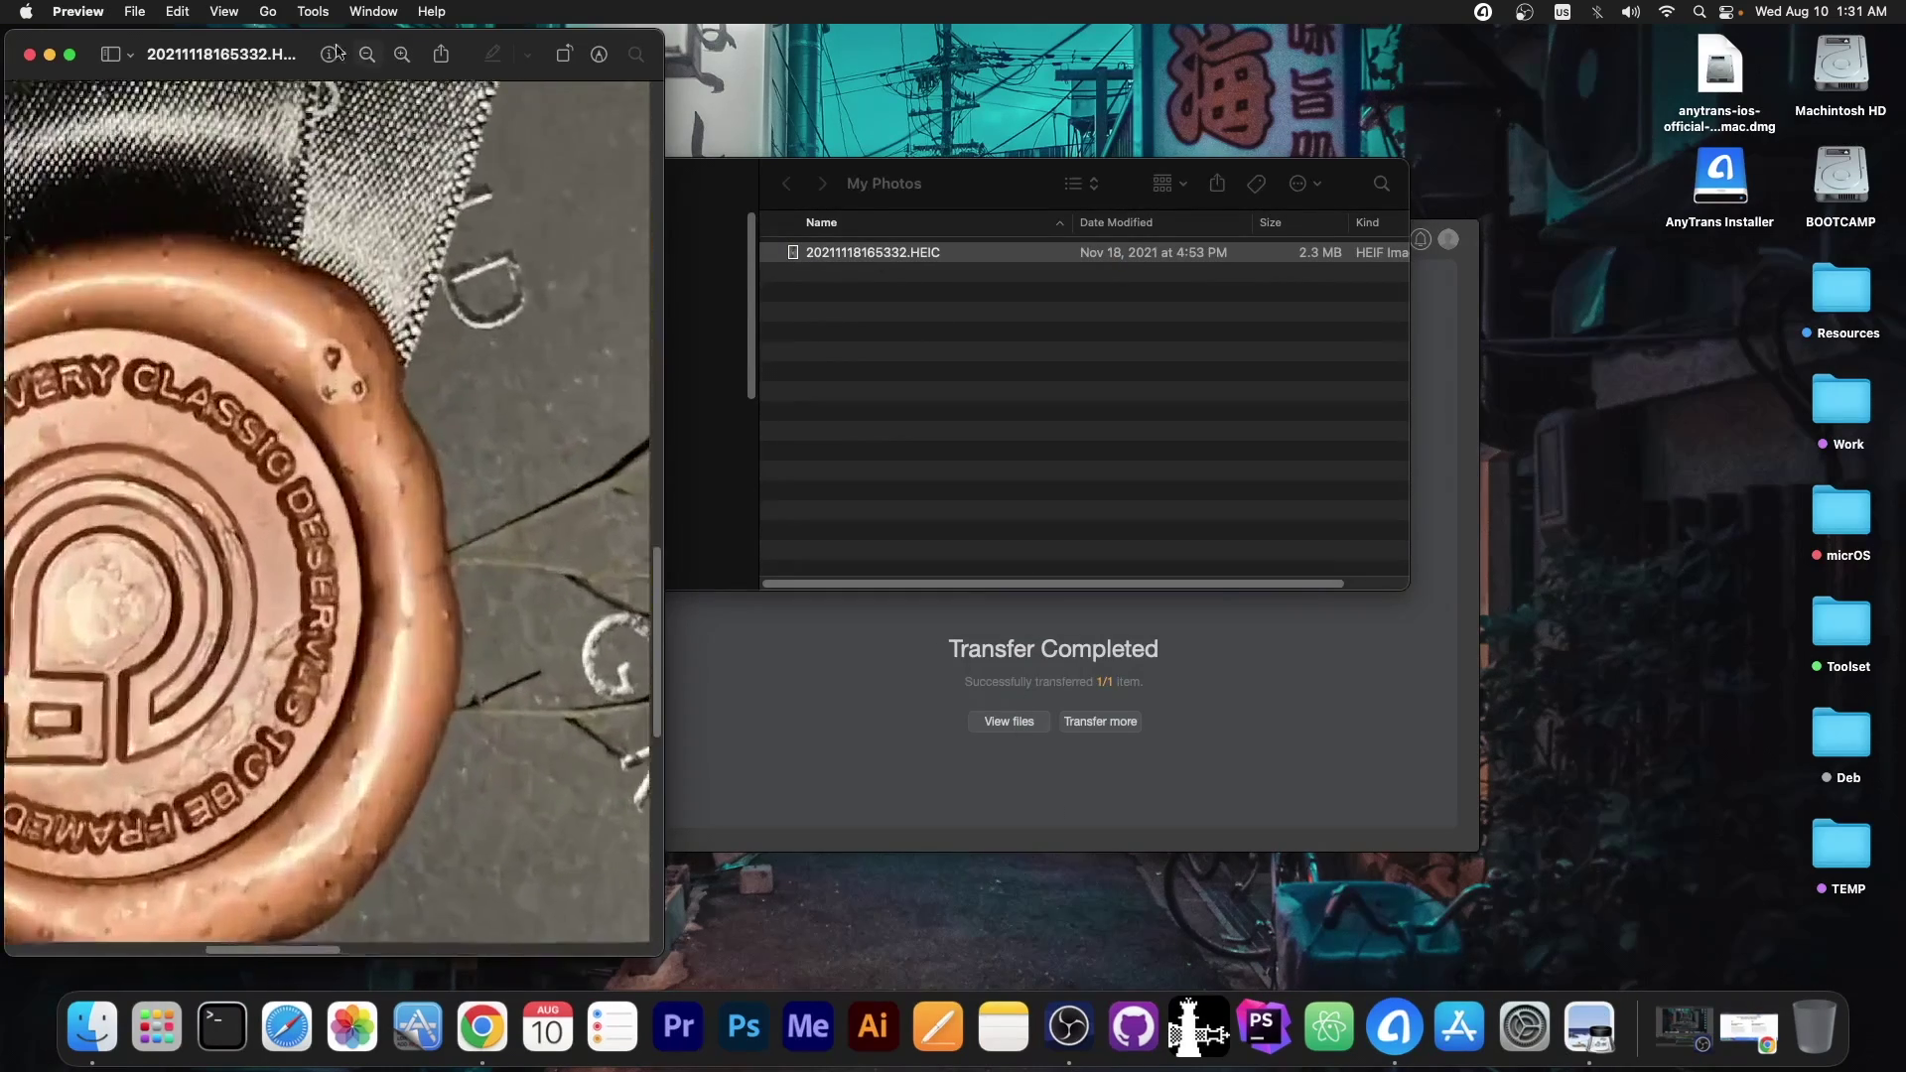
pyautogui.click(30, 55)
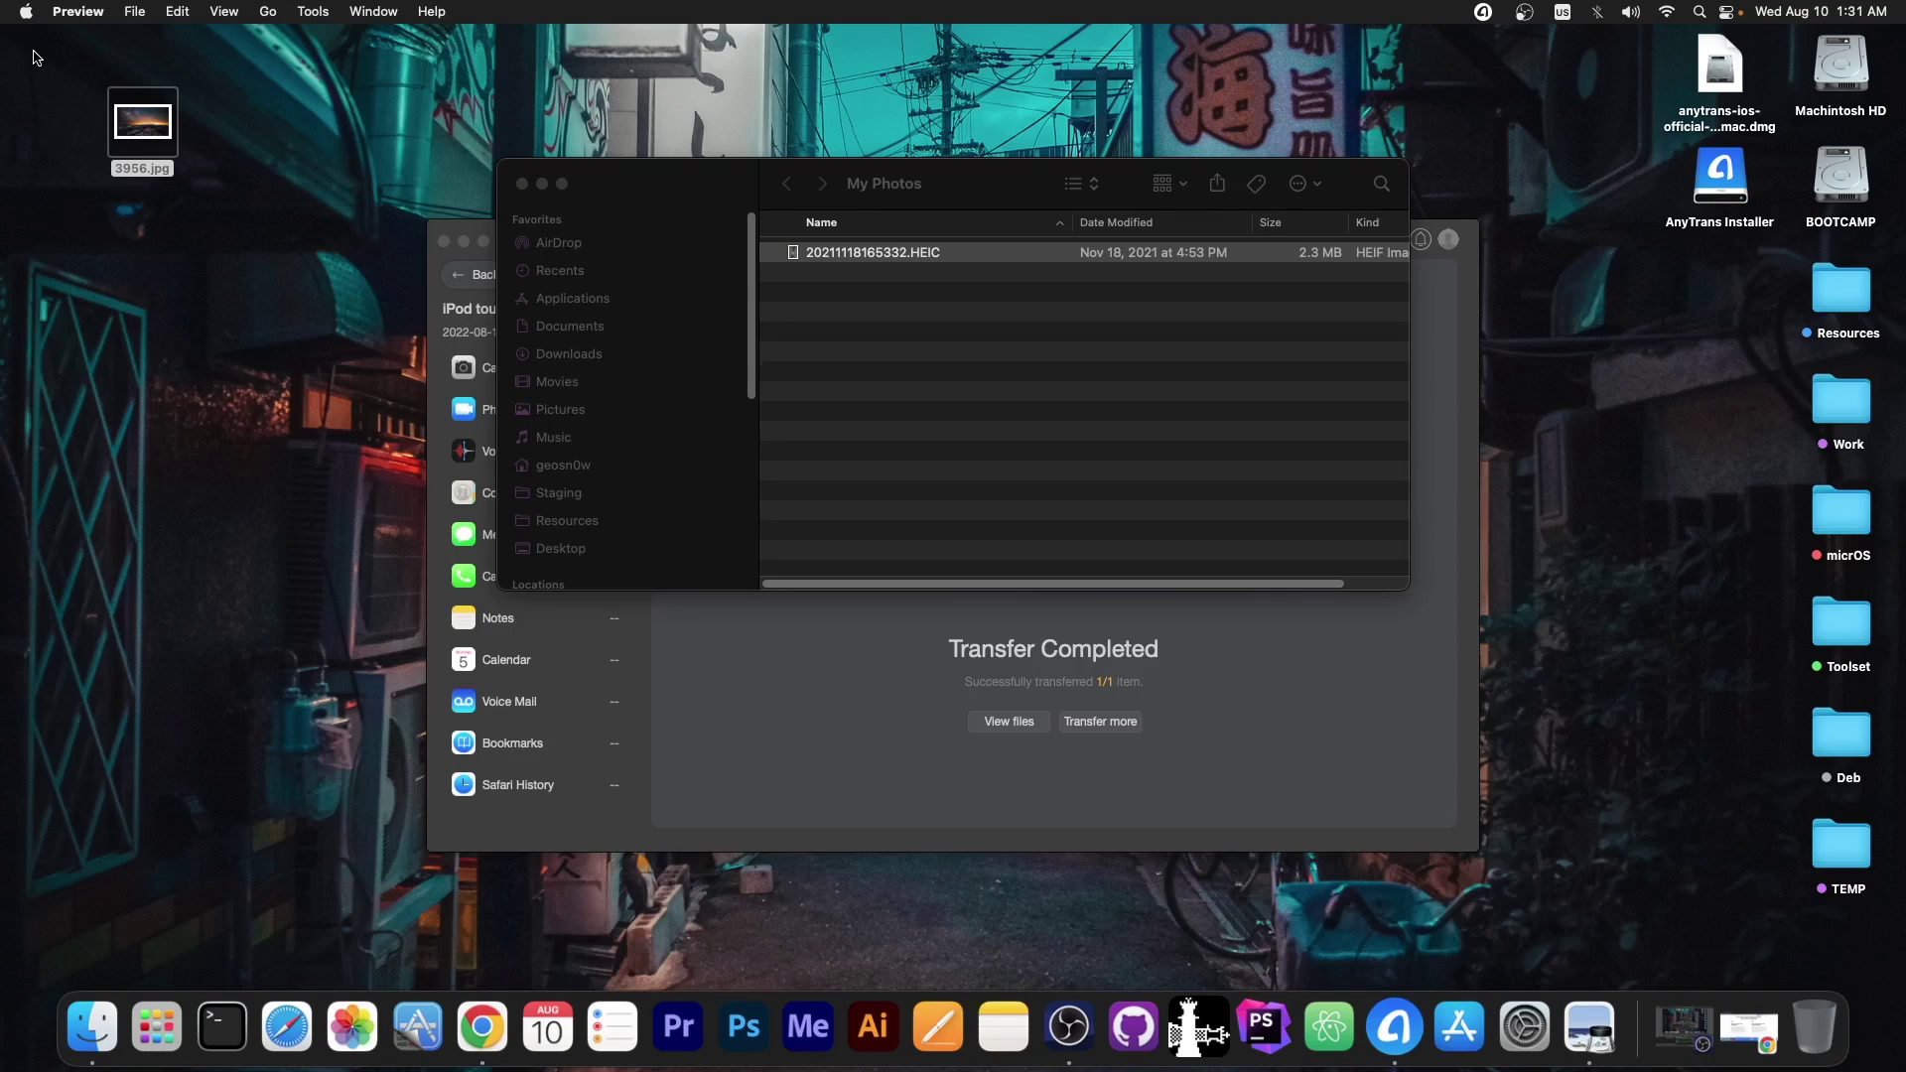
# Step: Close the folder window and export all 26 My Photos items from the iPod touch to the Mac
pyautogui.click(522, 184)
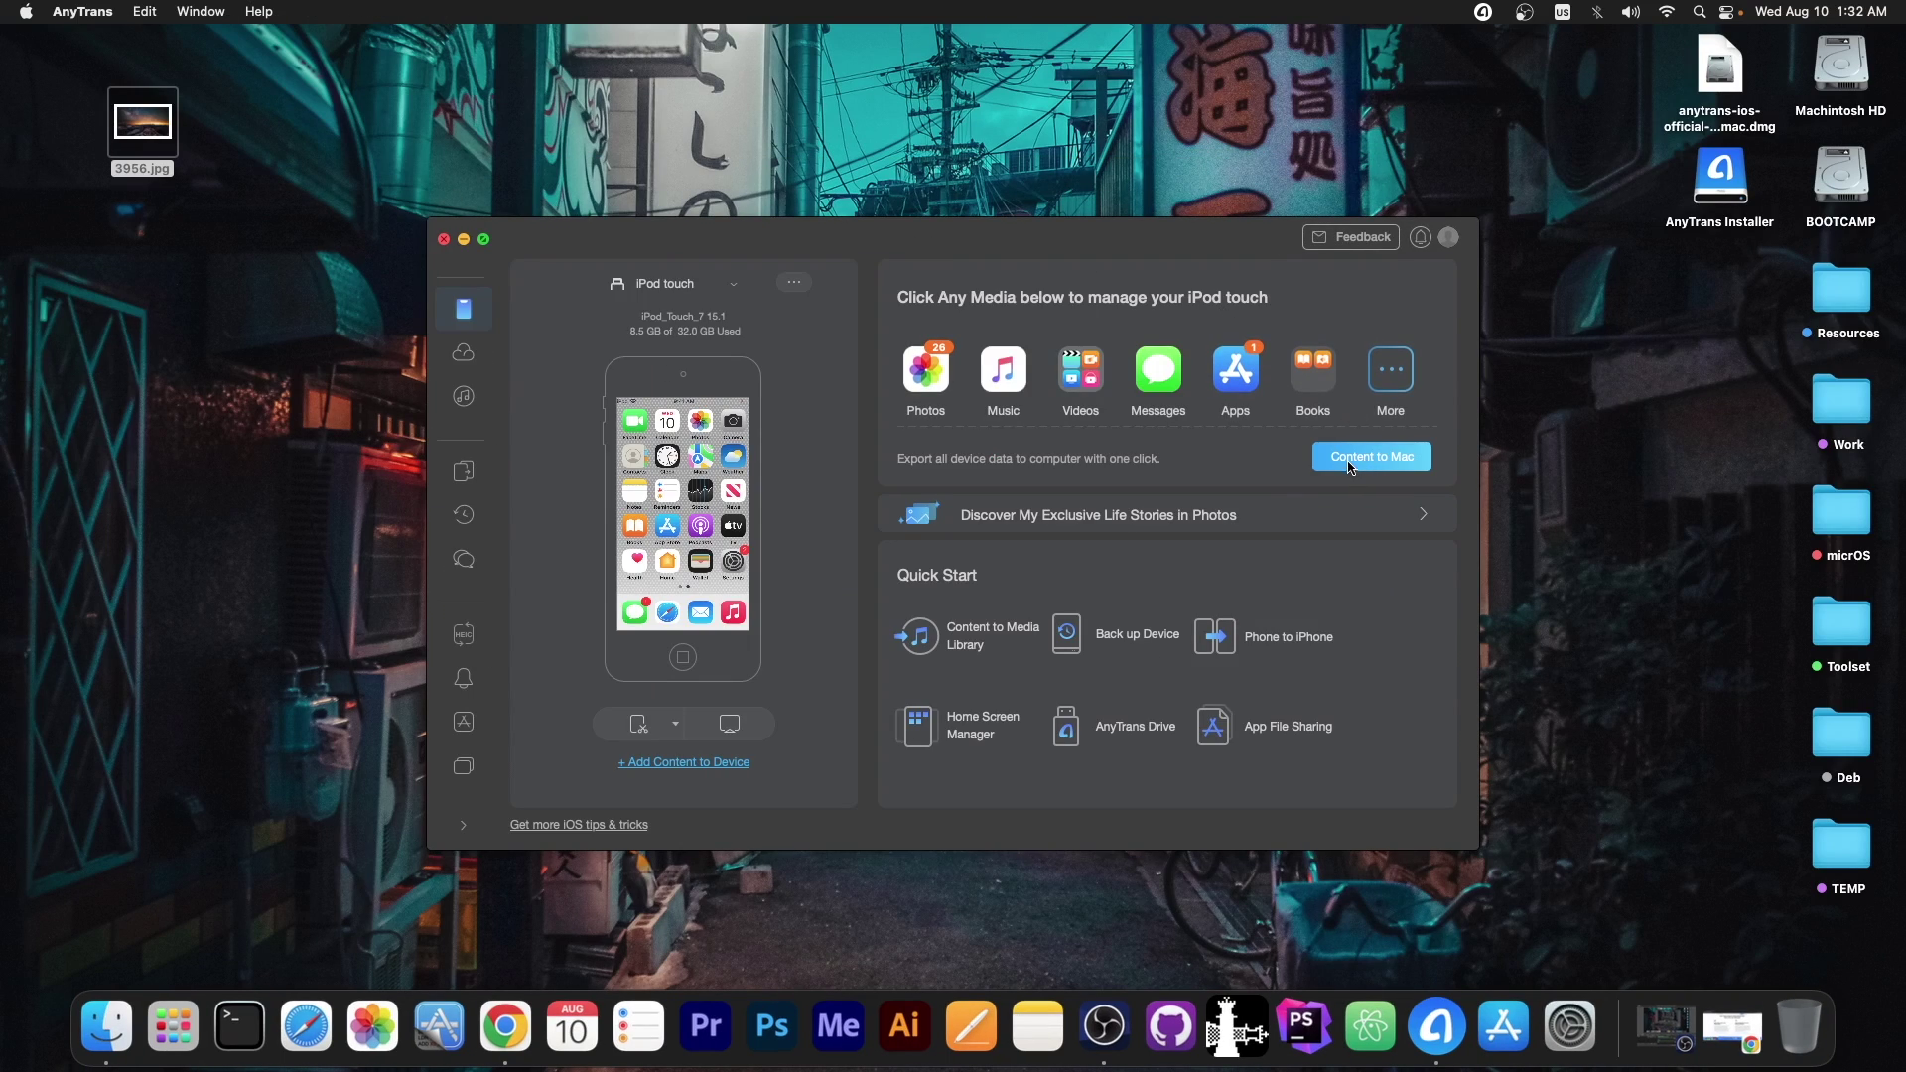
pyautogui.click(1350, 459)
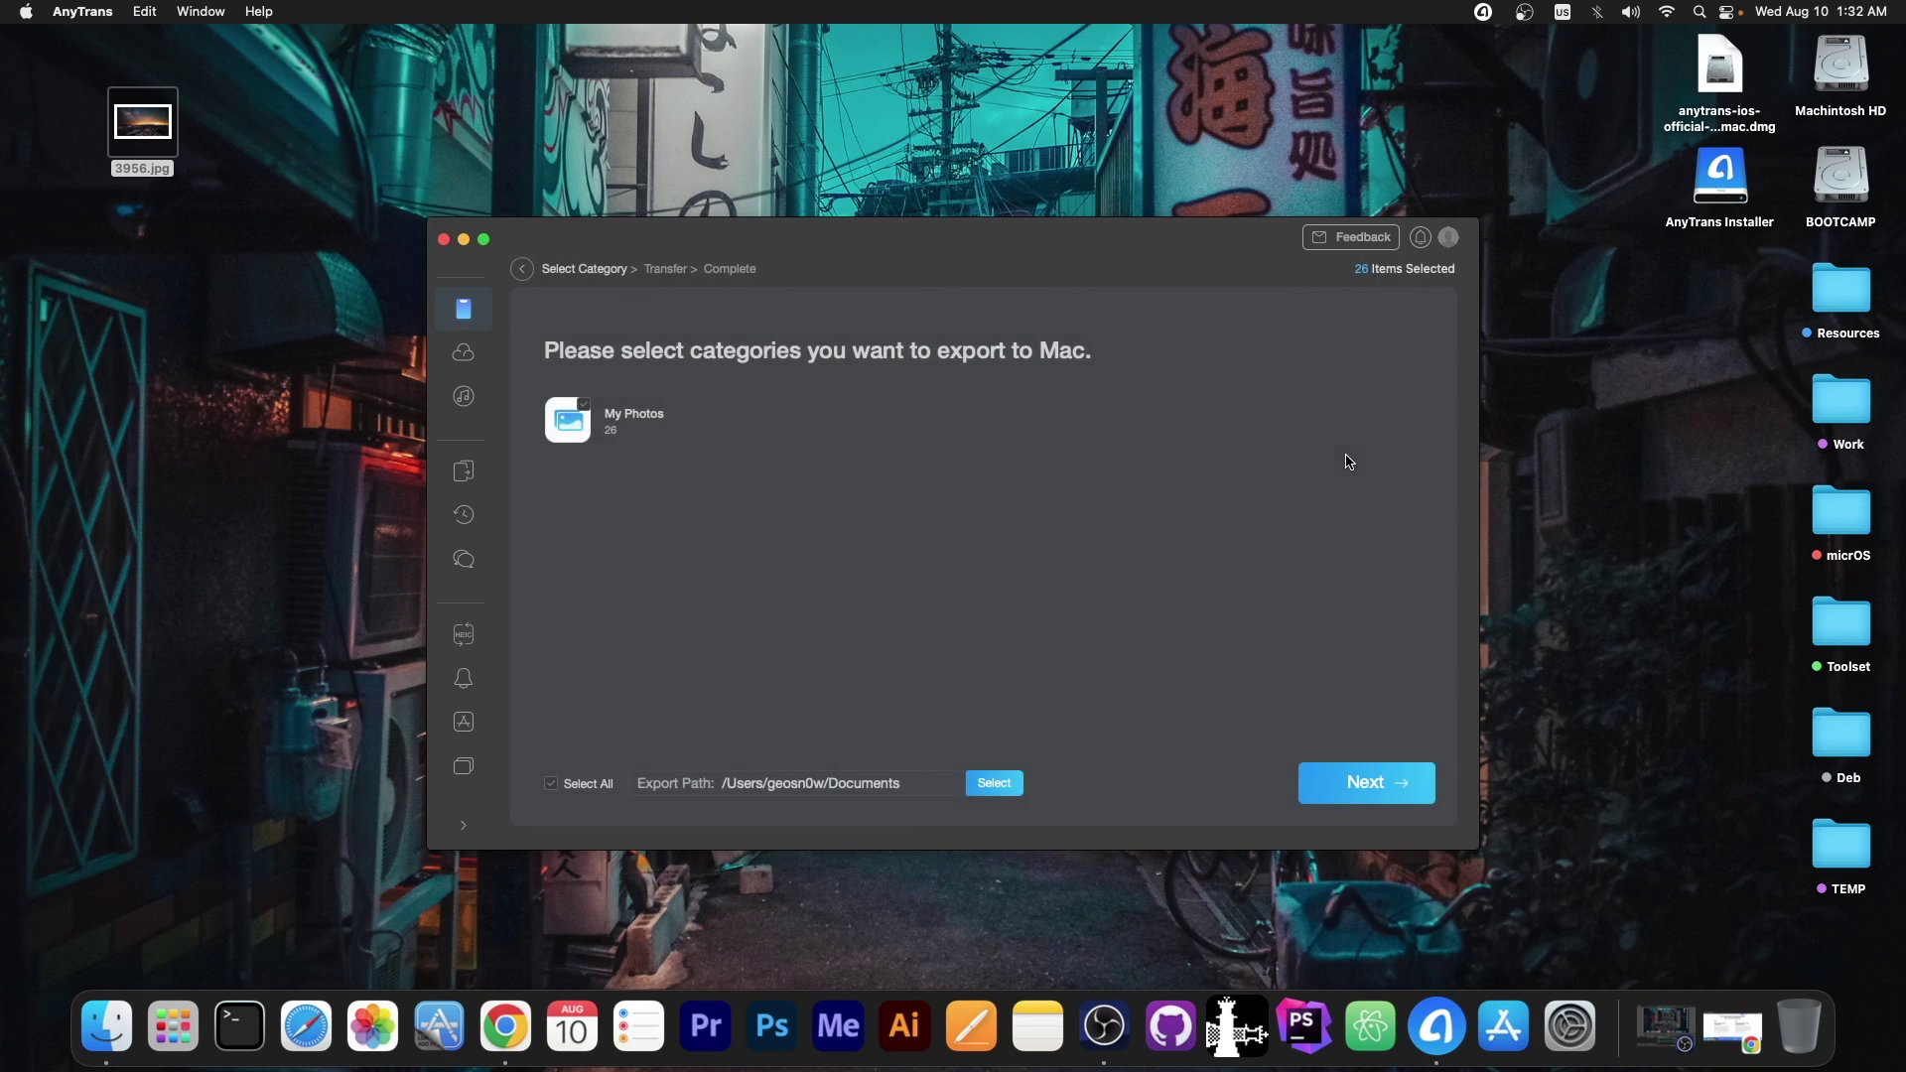
pyautogui.click(1379, 786)
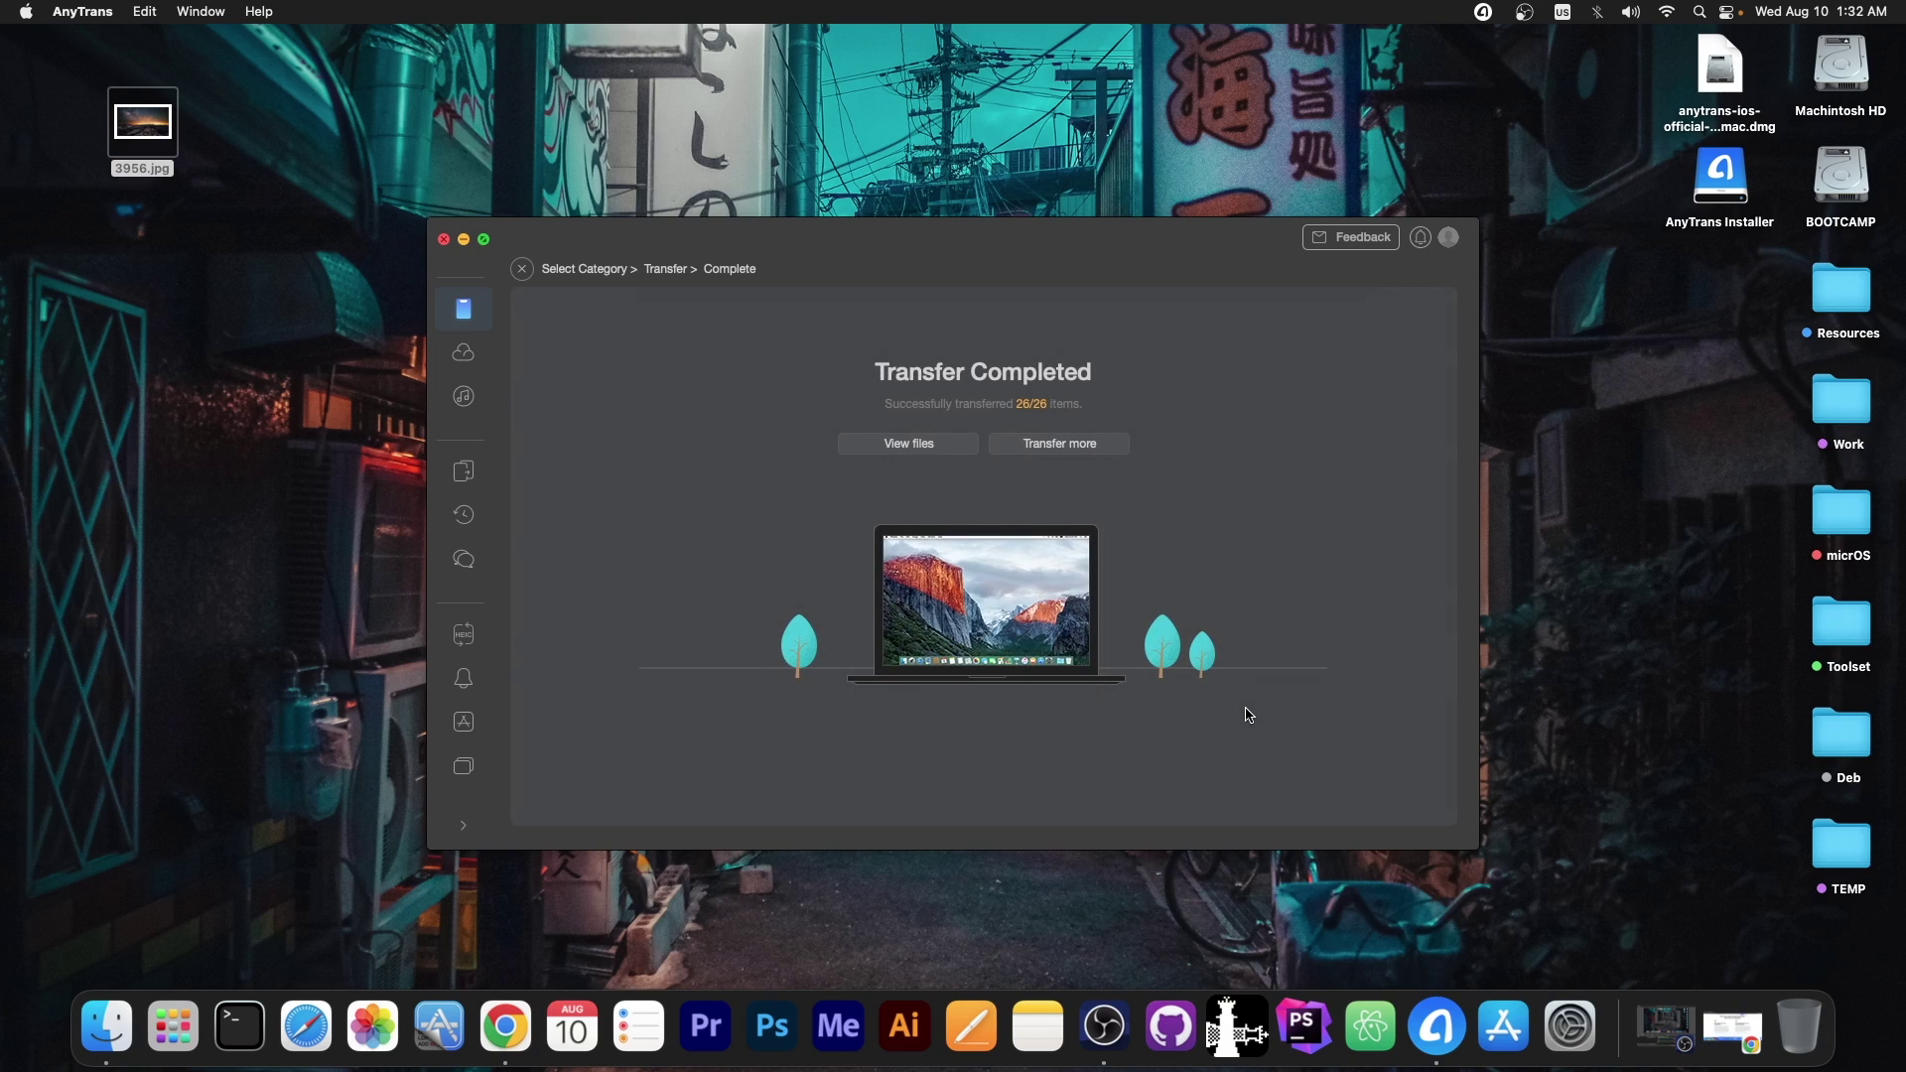
# Step: Open the exported My Photos folder in Finder and view its files as icon thumbnails
pyautogui.click(968, 448)
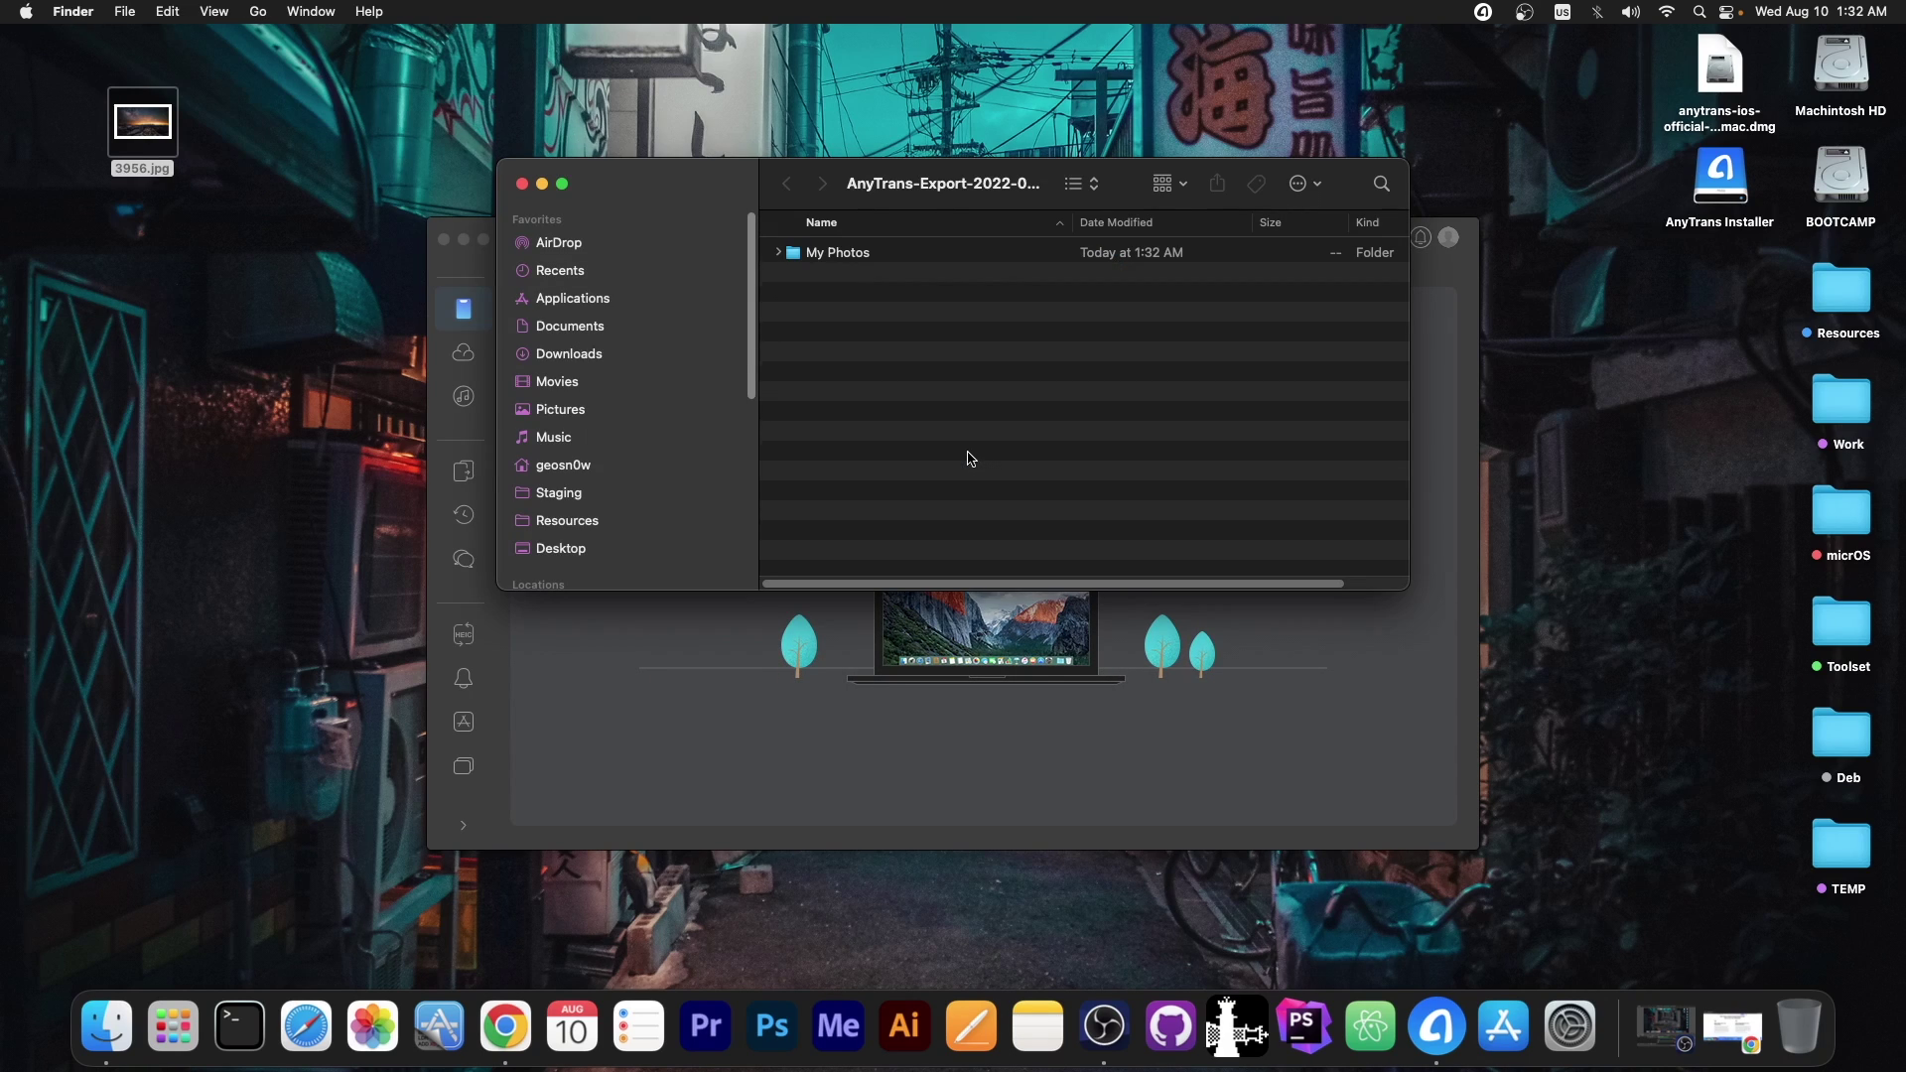
pyautogui.doubleClick(877, 255)
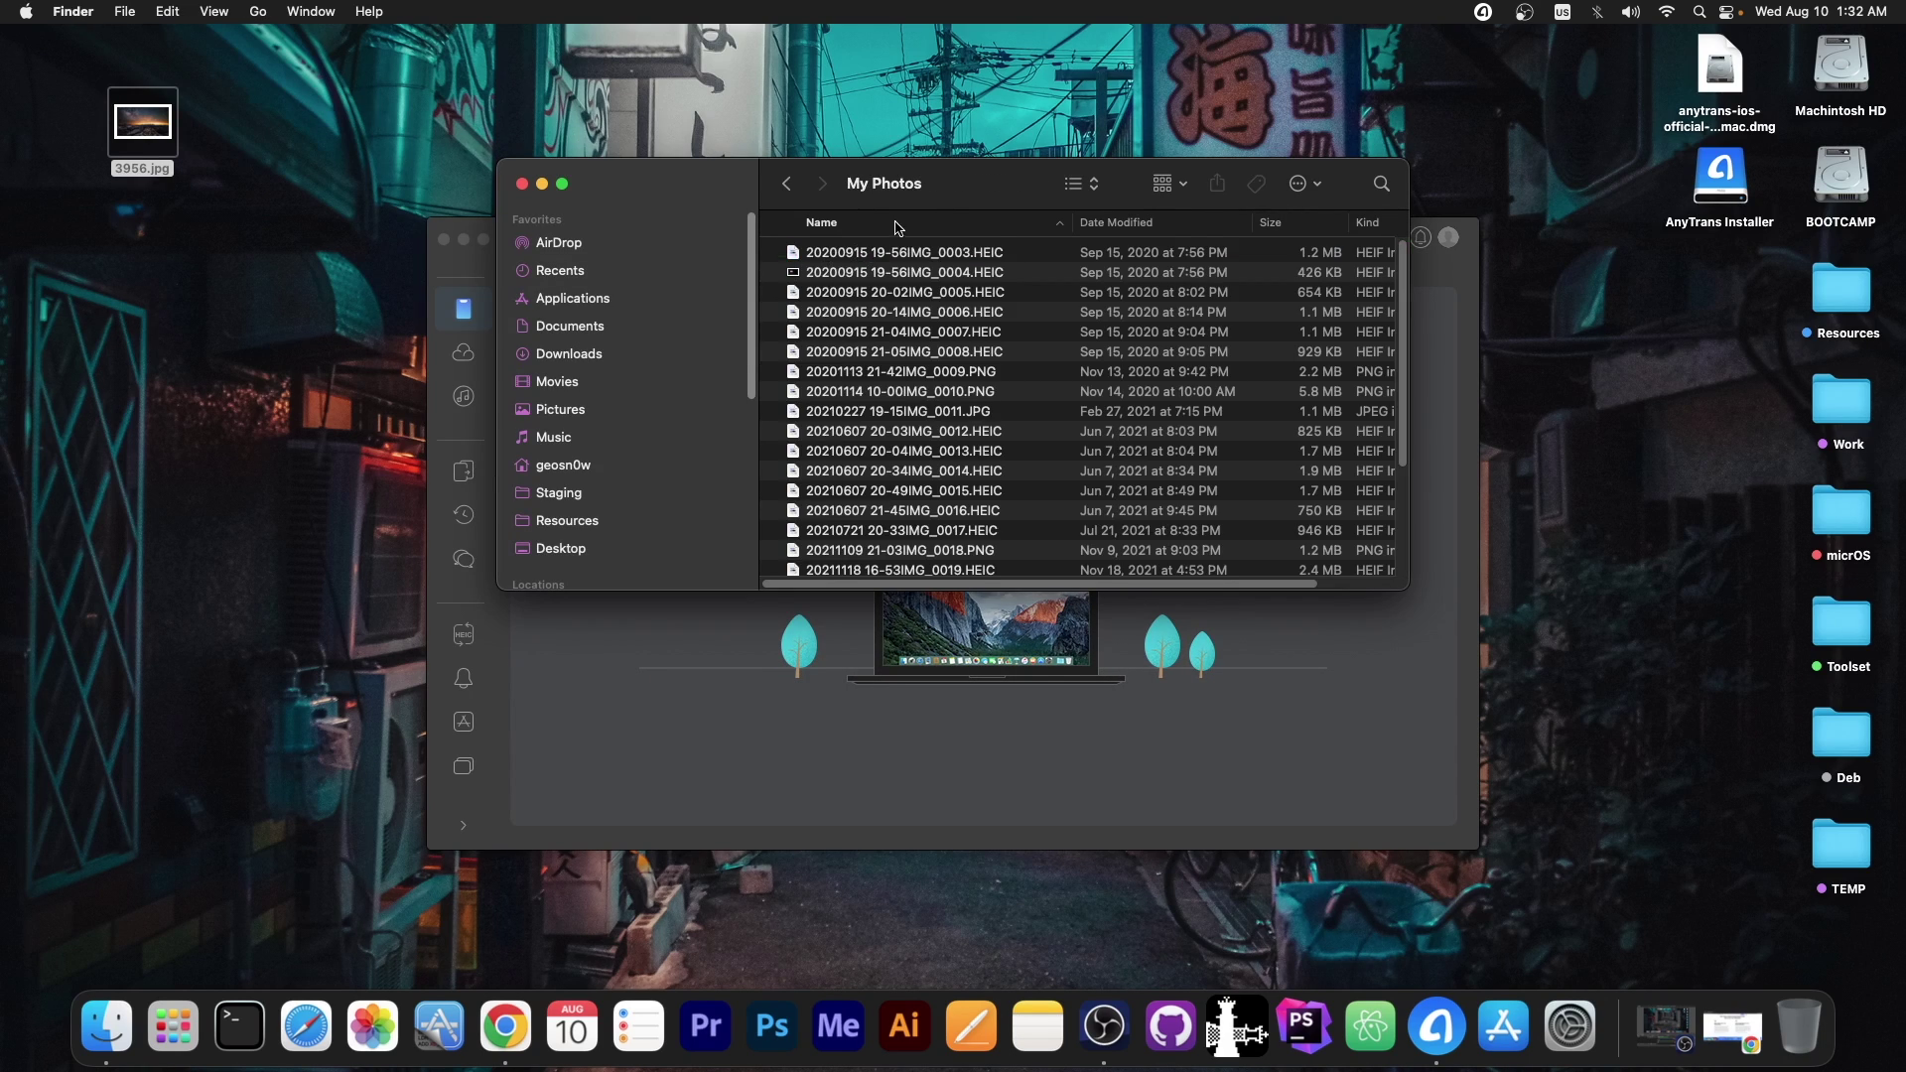
pyautogui.click(909, 260)
pyautogui.click(1081, 183)
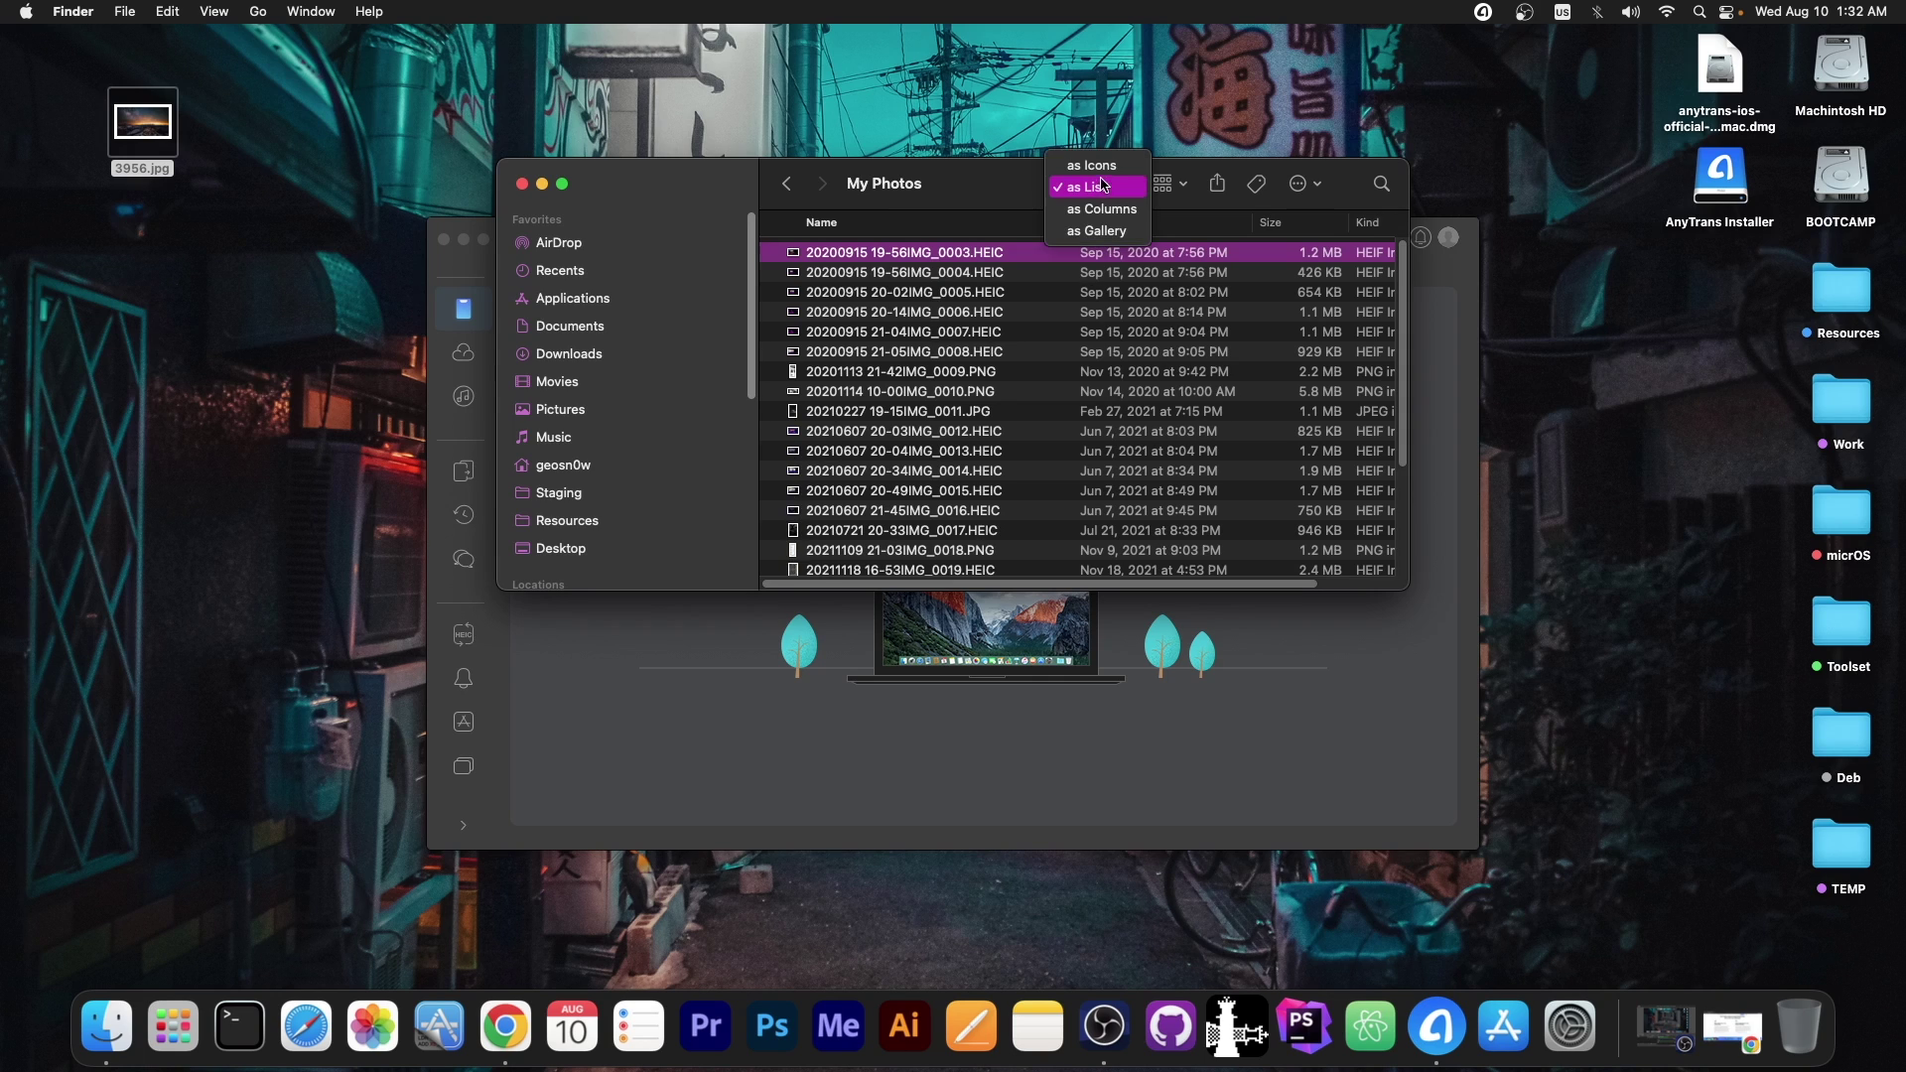
pyautogui.click(1102, 166)
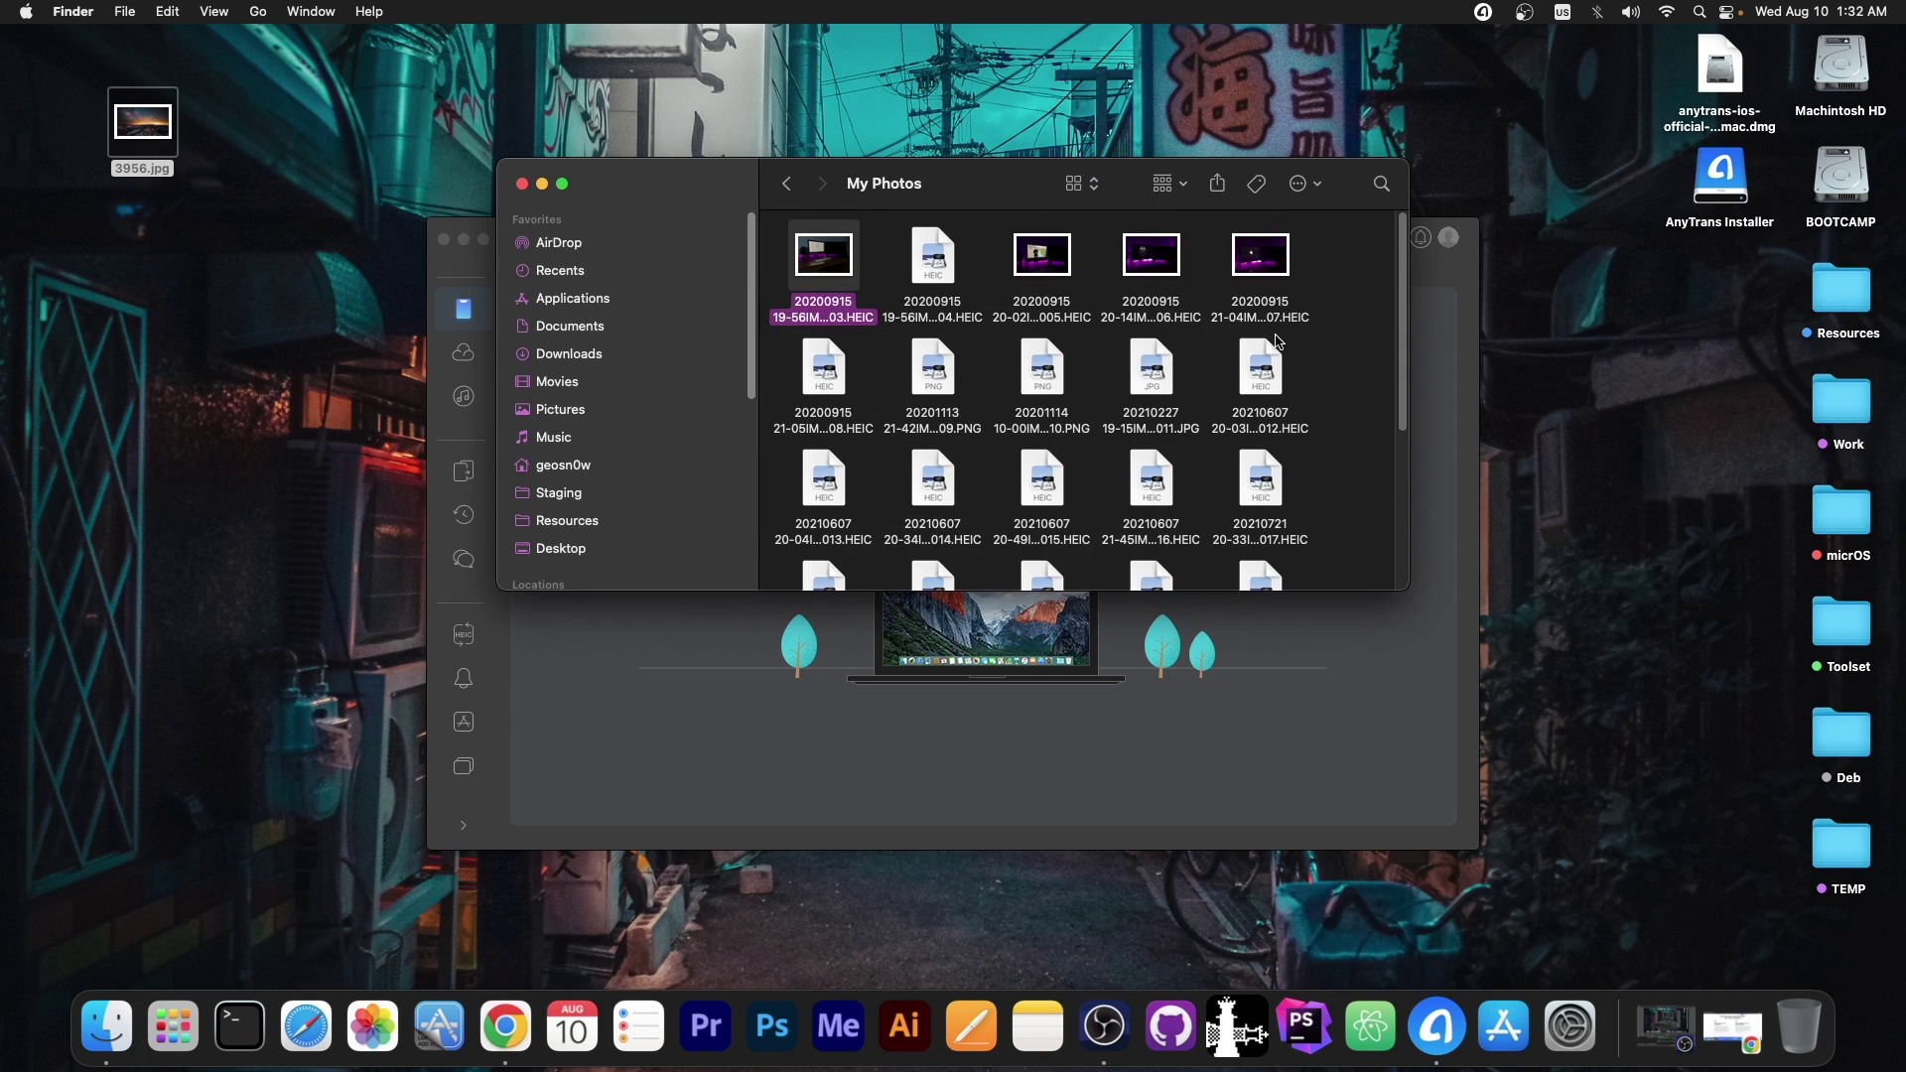
pyautogui.scroll(-3, 1403, 499)
pyautogui.scroll(-2, 1402, 499)
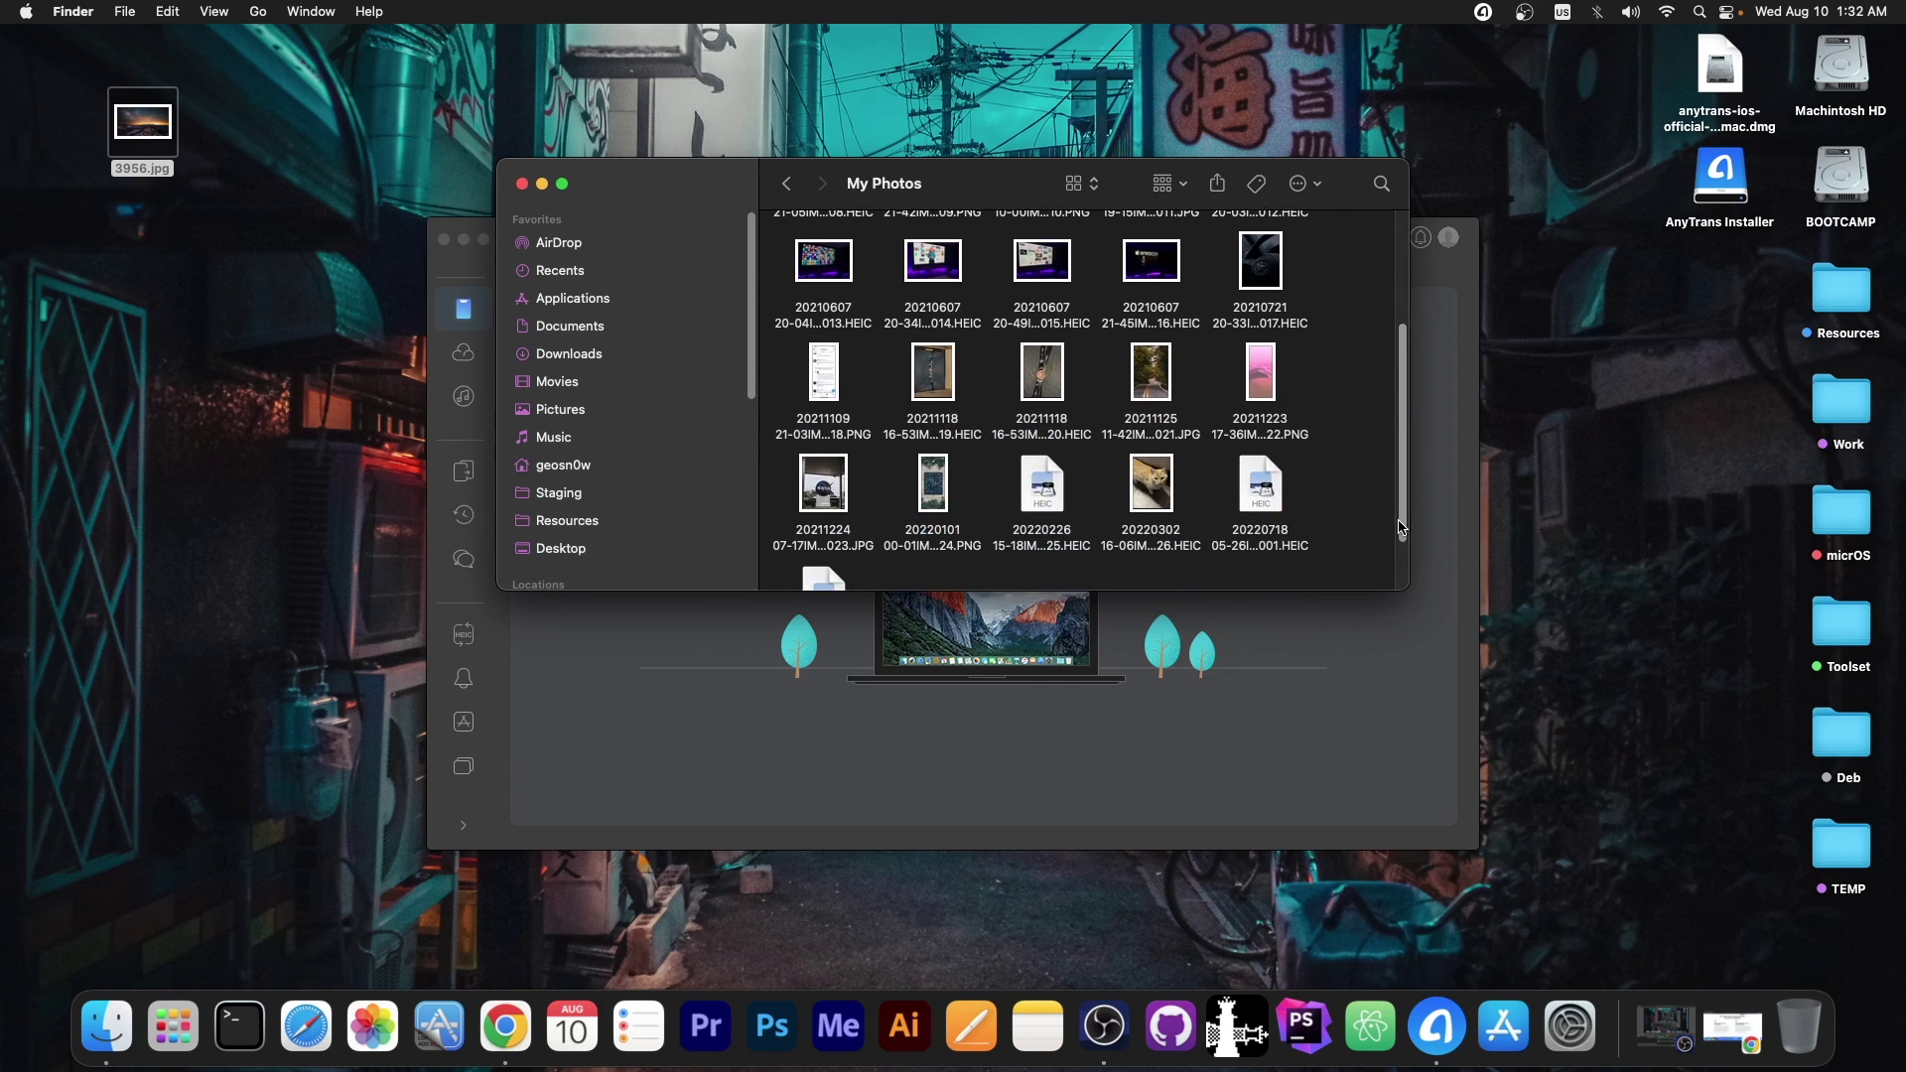
# Step: Hide Finder, return to the iPod touch home page, and open the iCloud manager
pyautogui.press('super+h')
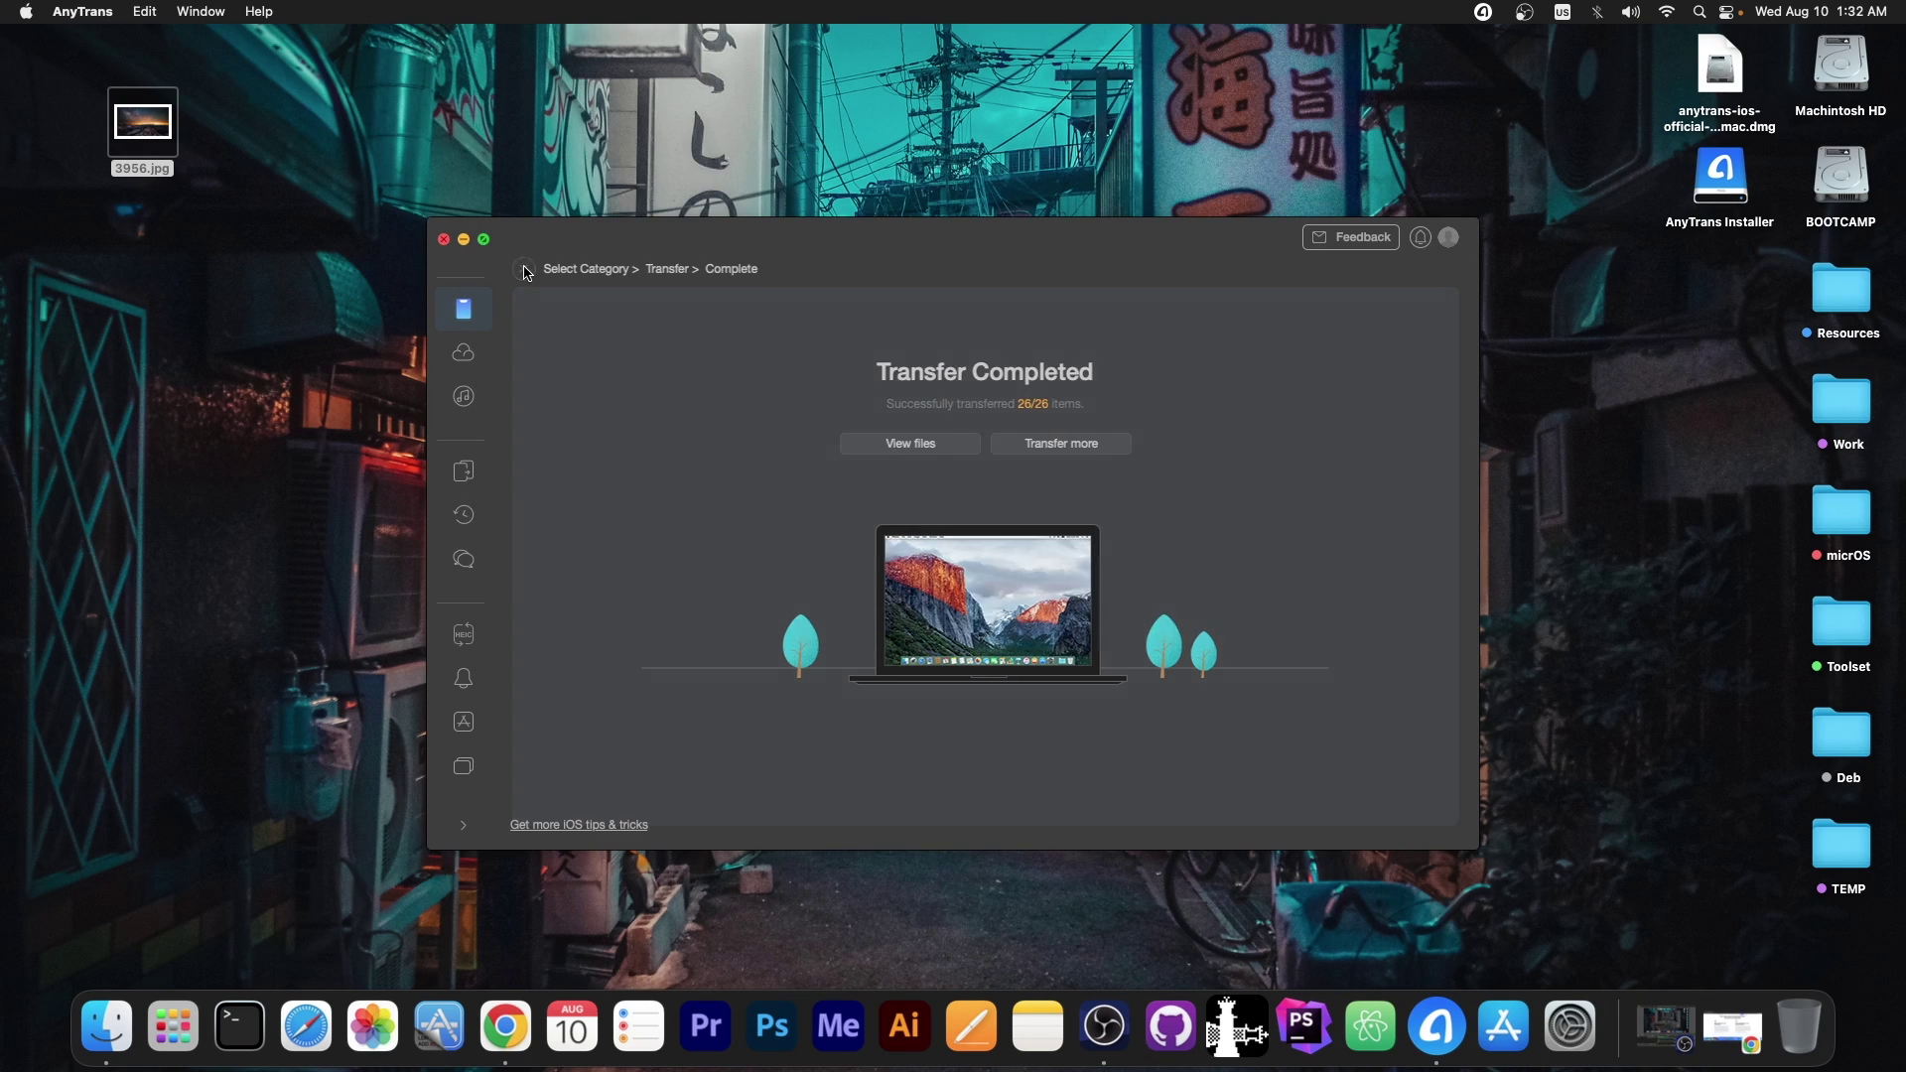
pyautogui.click(463, 827)
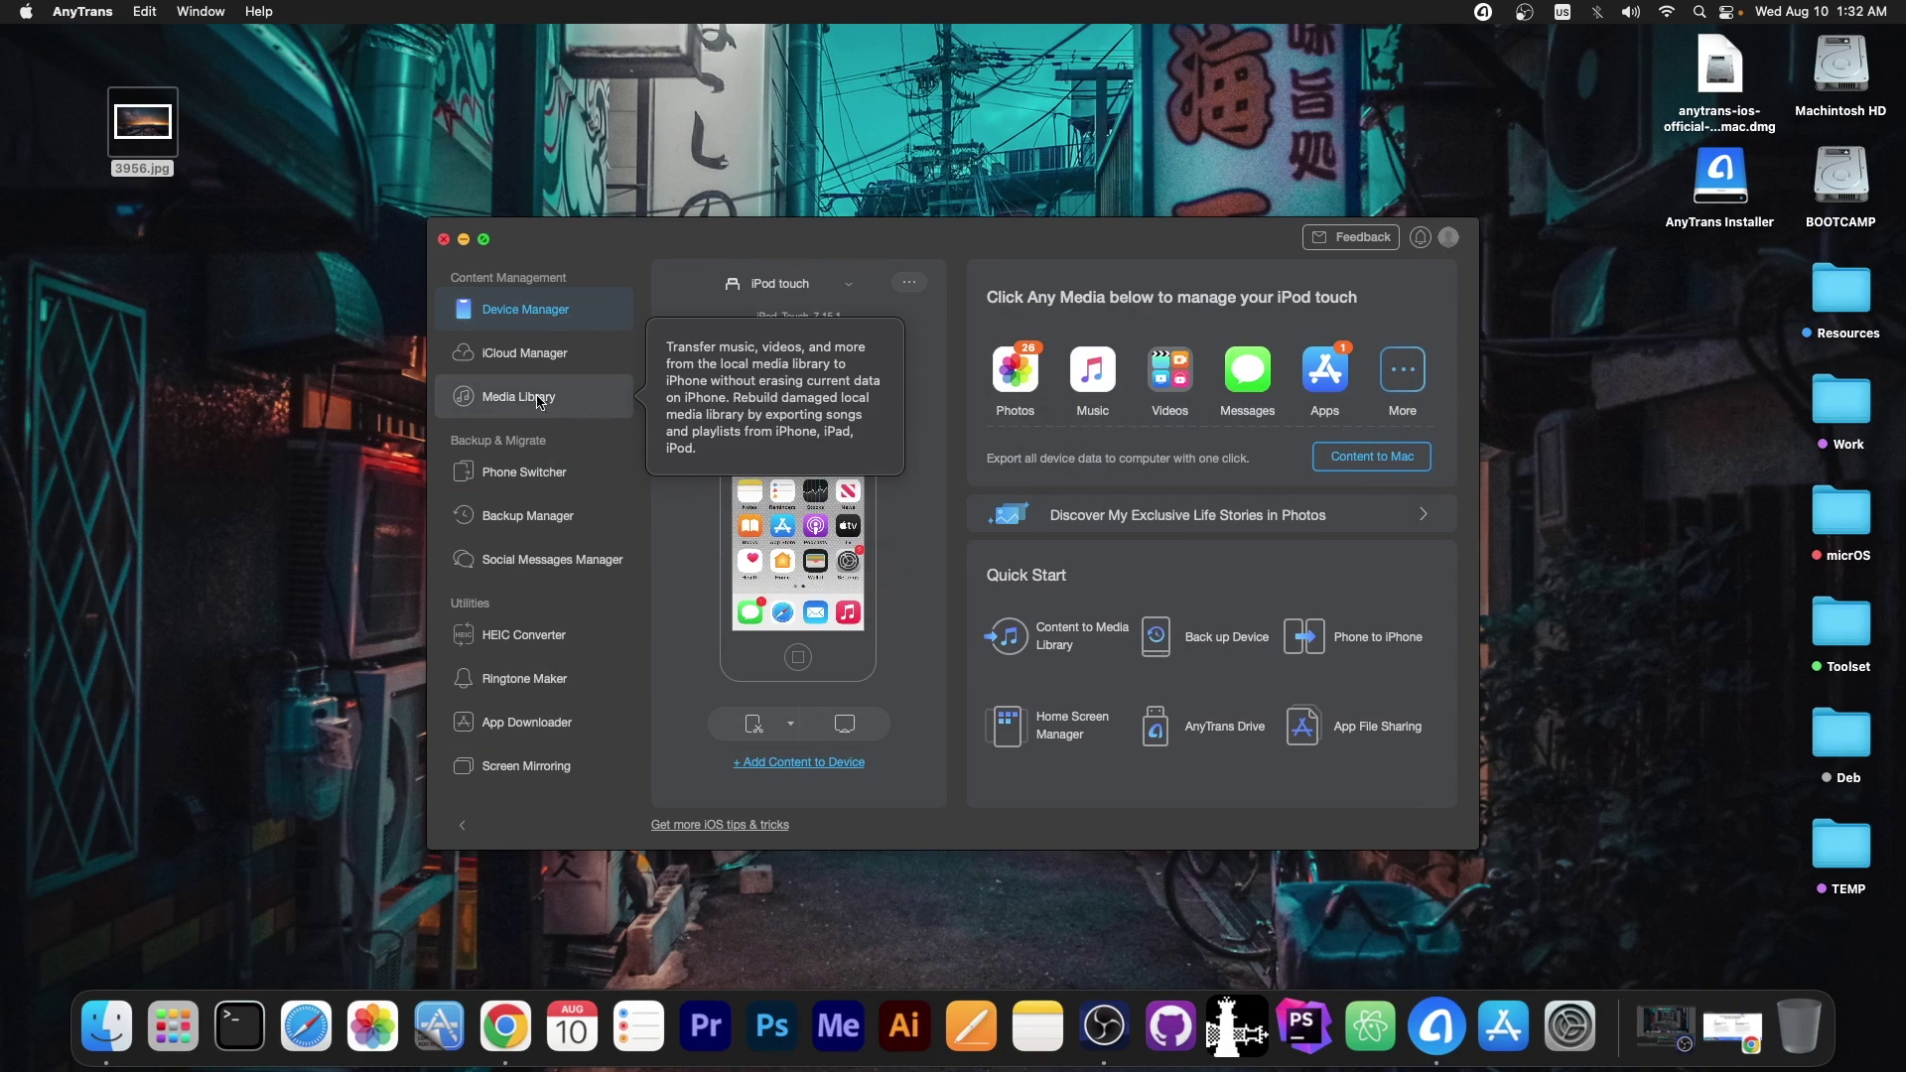
pyautogui.click(537, 356)
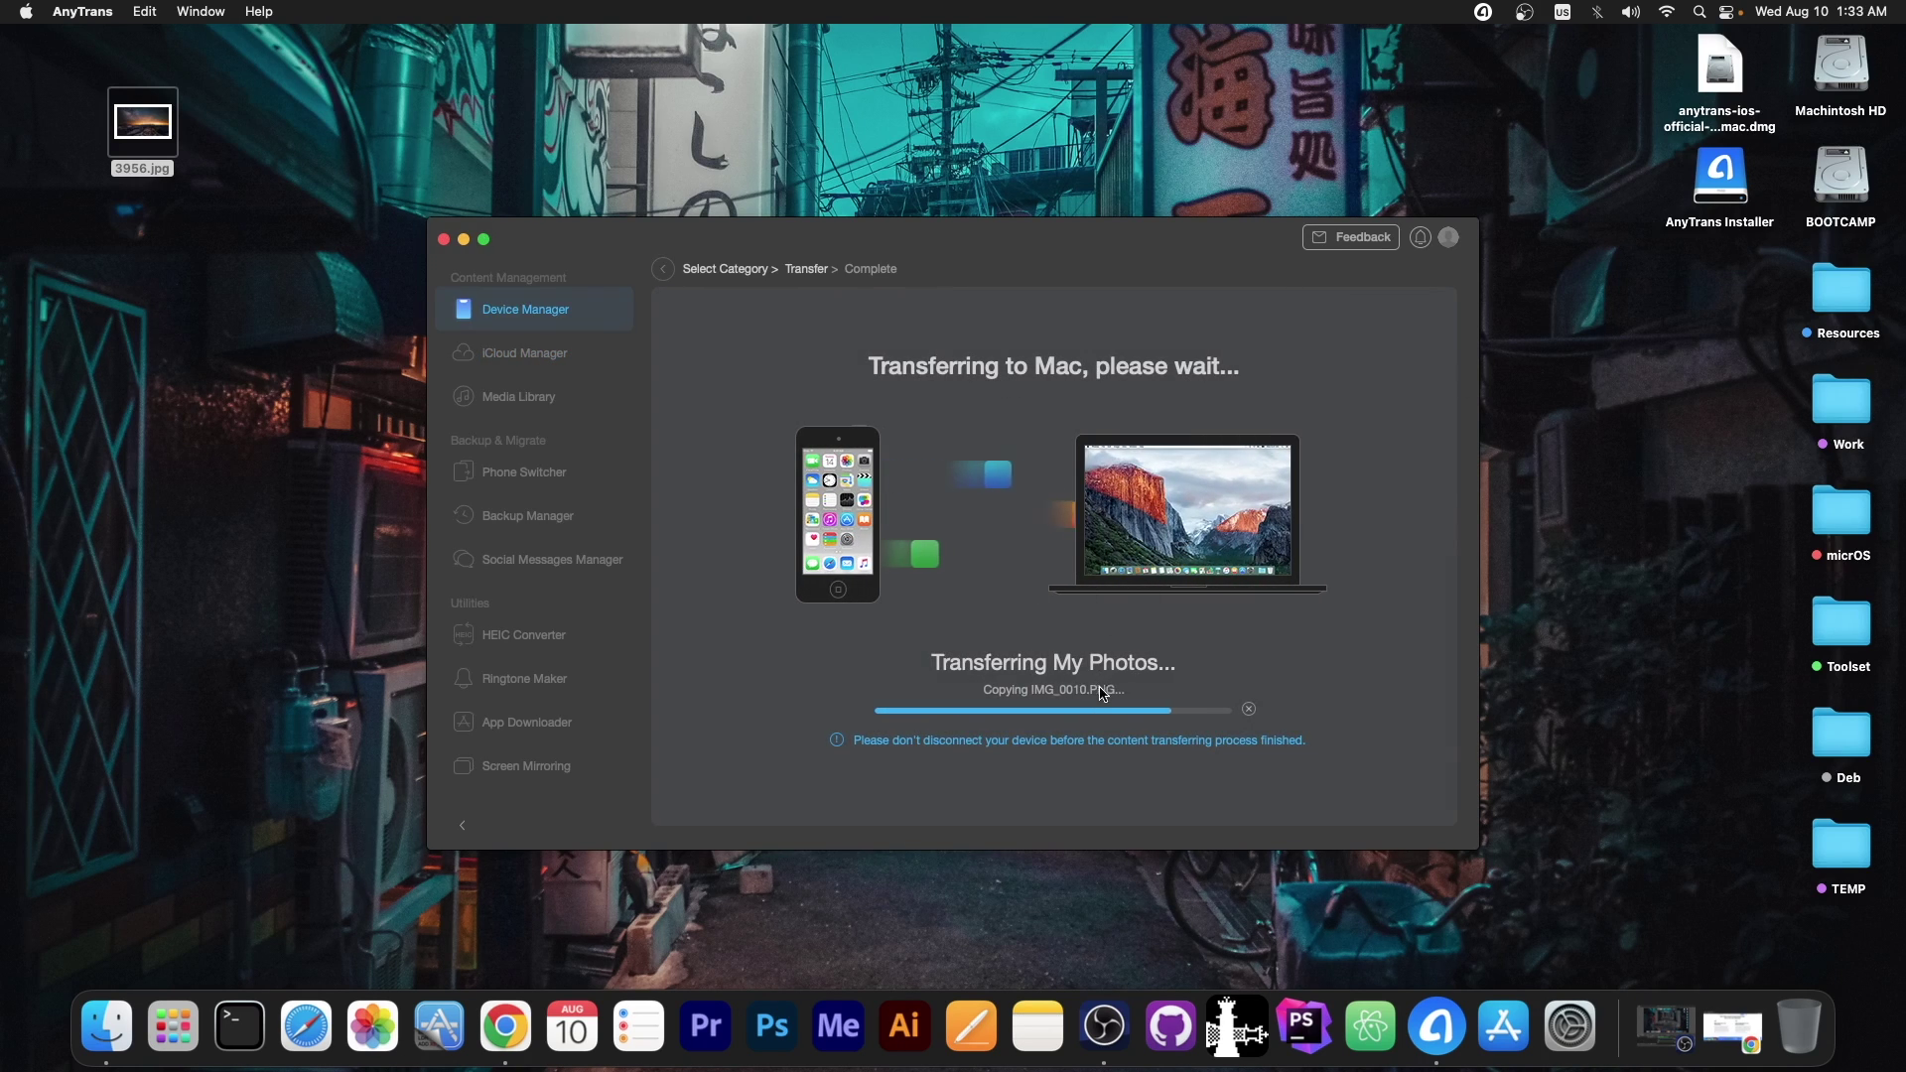
# Step: Open the exported My Photos folder, select the first HEIC photo, and move Finder aside
pyautogui.click(1013, 449)
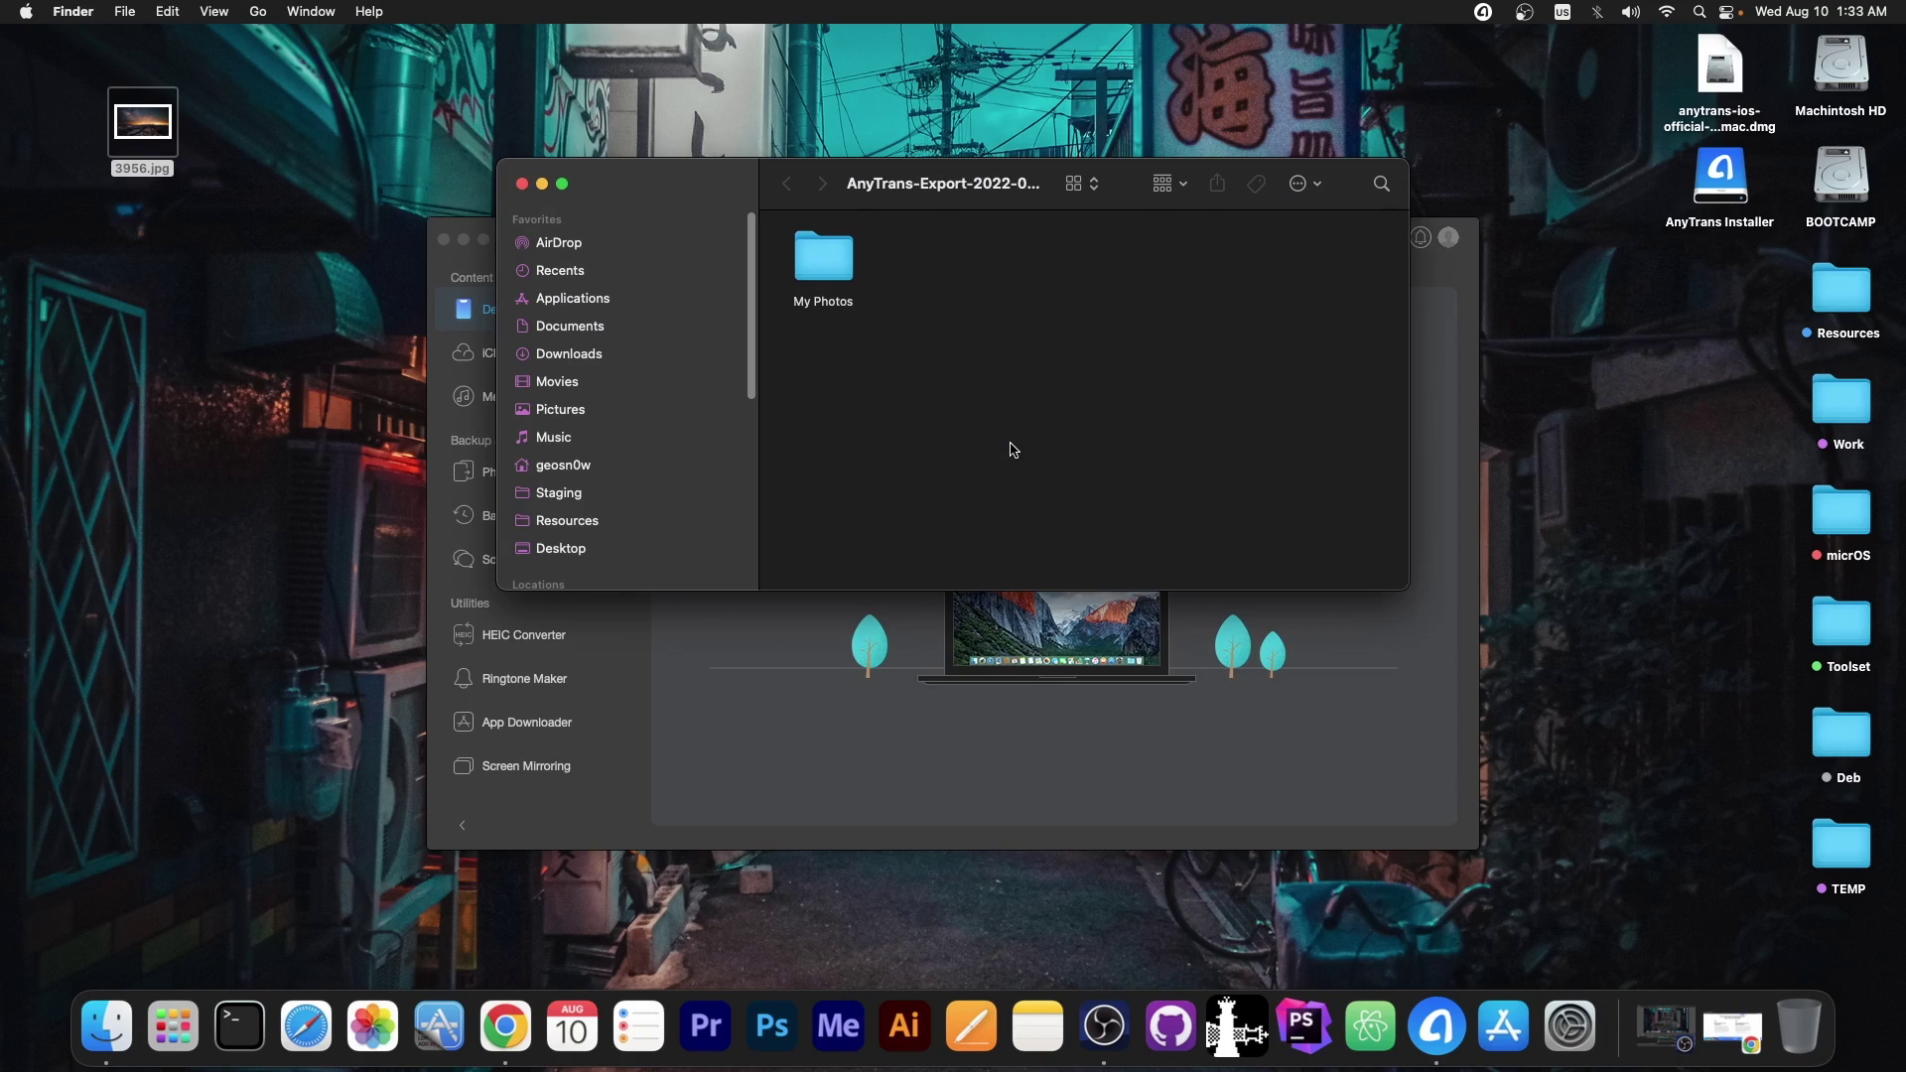
pyautogui.click(845, 280)
pyautogui.doubleClick(841, 280)
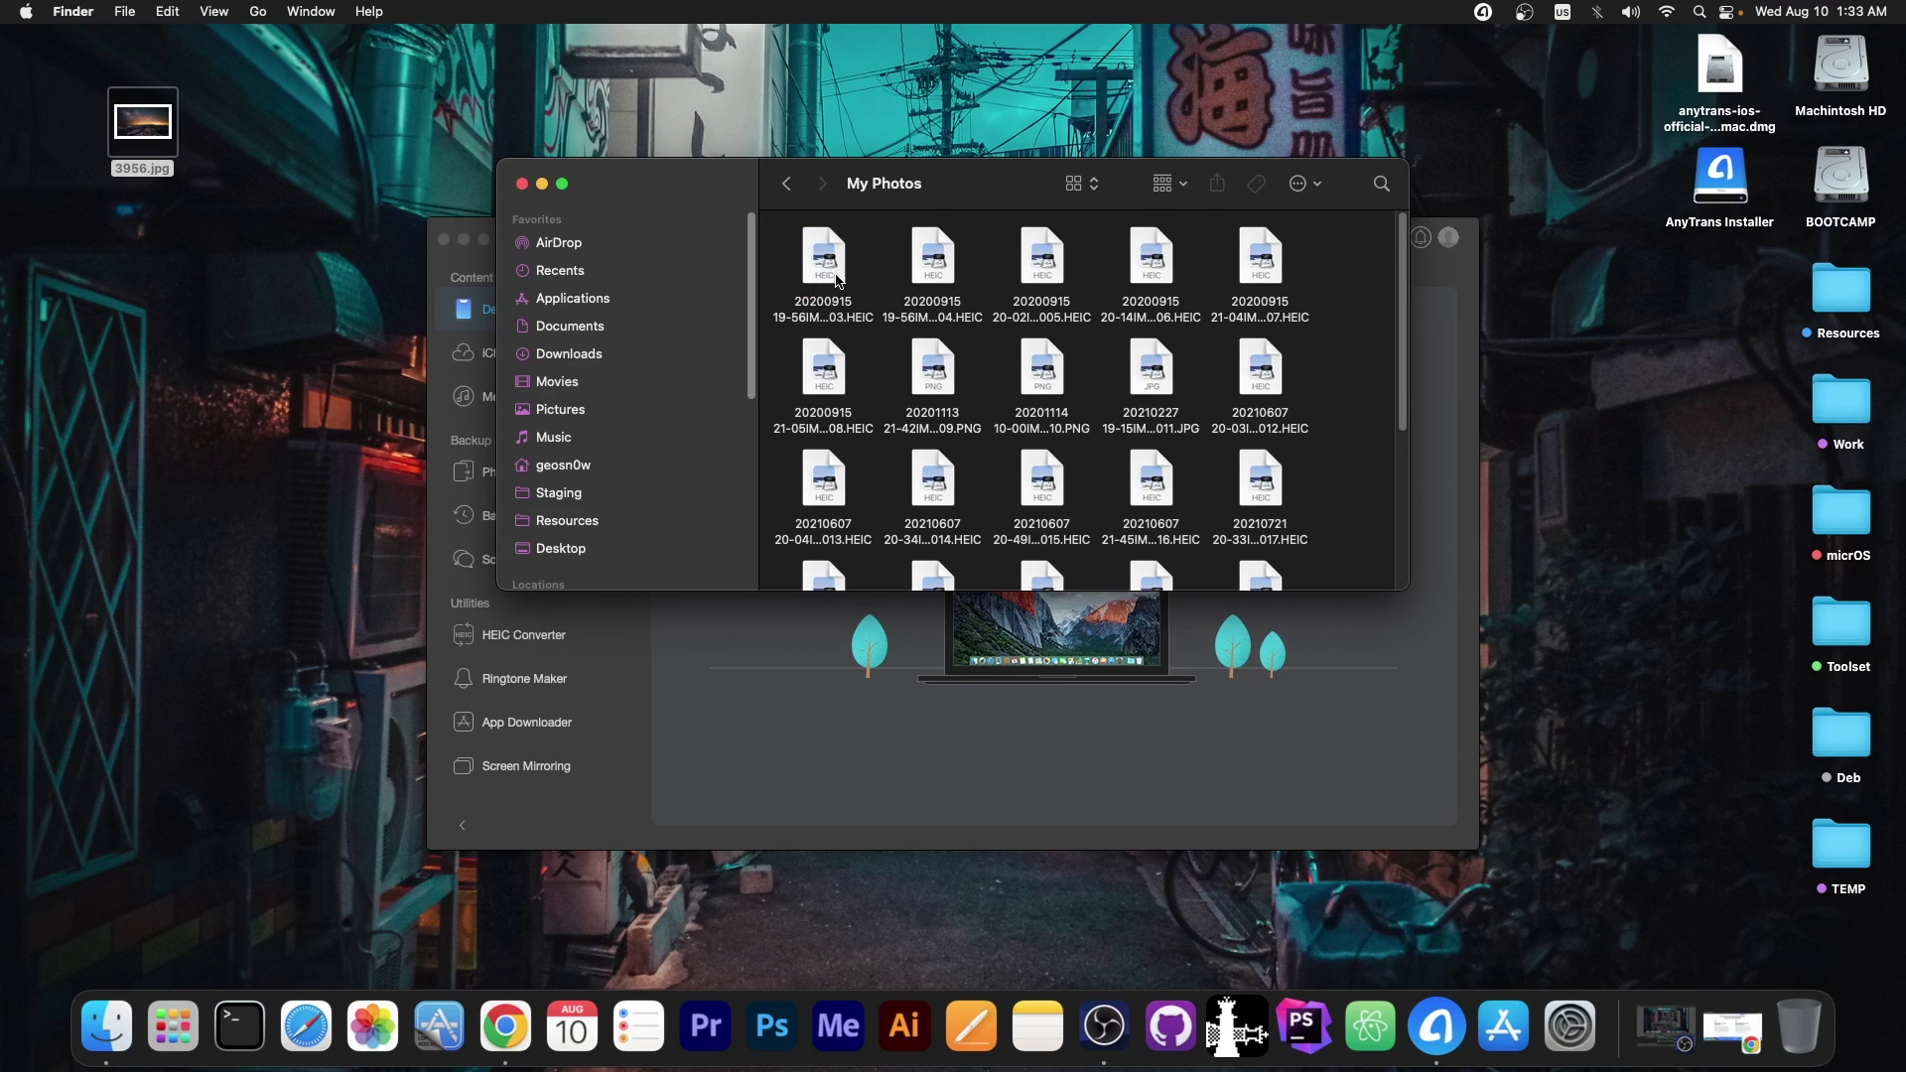
pyautogui.click(861, 320)
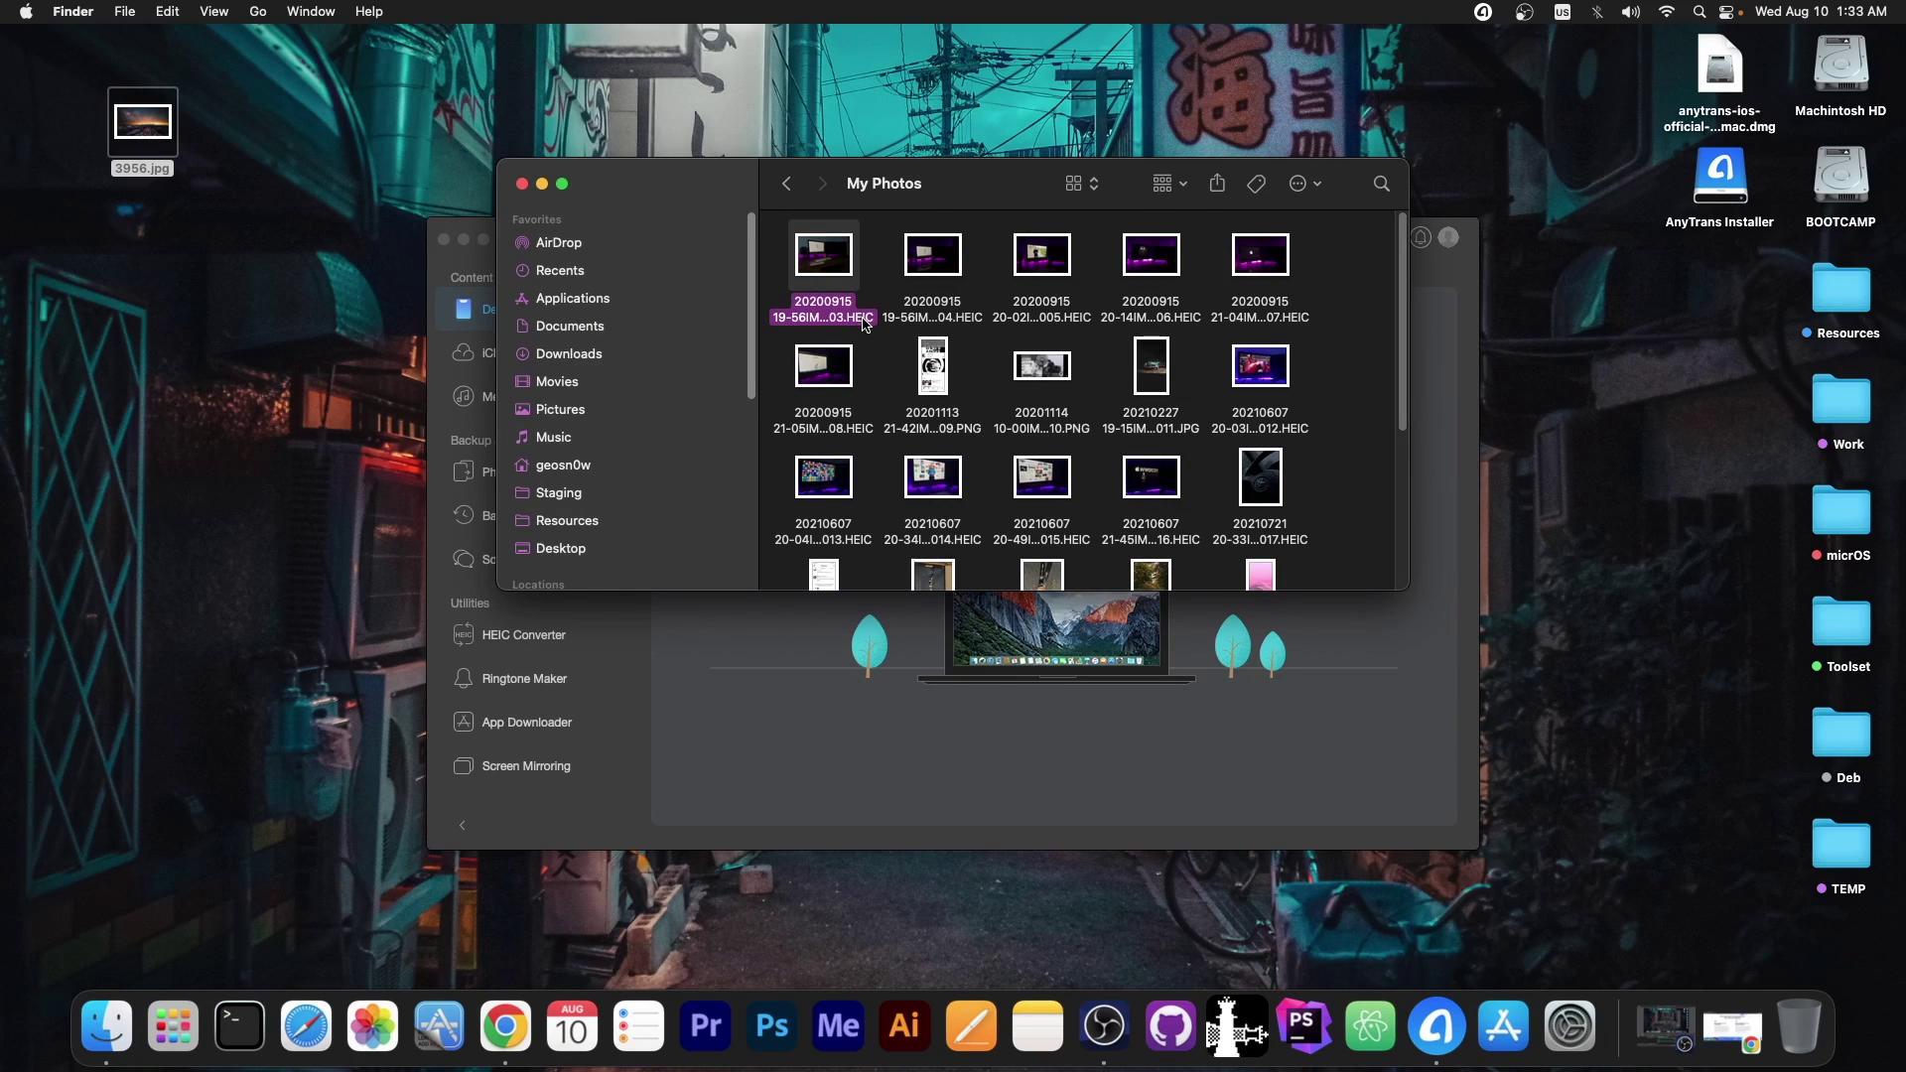
pyautogui.moveTo(864, 322); pyautogui.dragTo(1325, 337)
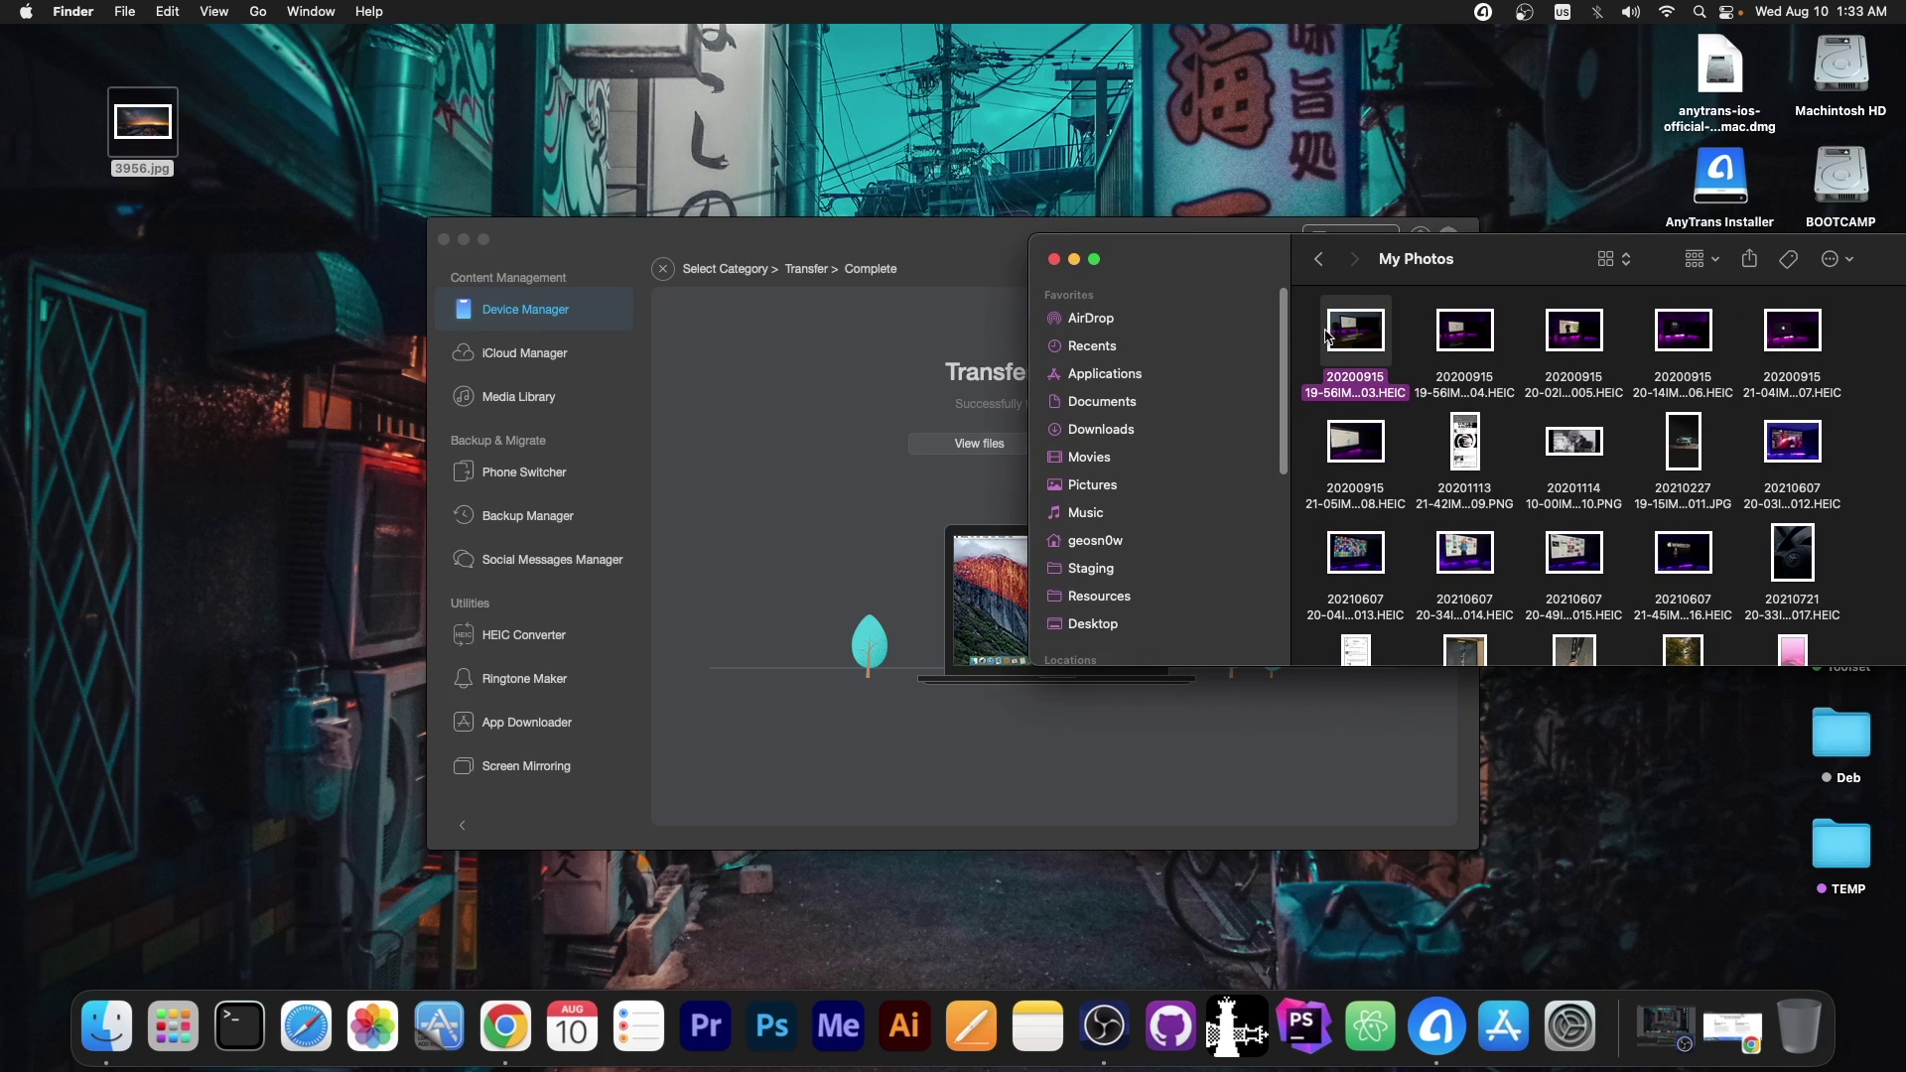
pyautogui.doubleClick(1326, 336)
pyautogui.scroll(-2, 1745, 459)
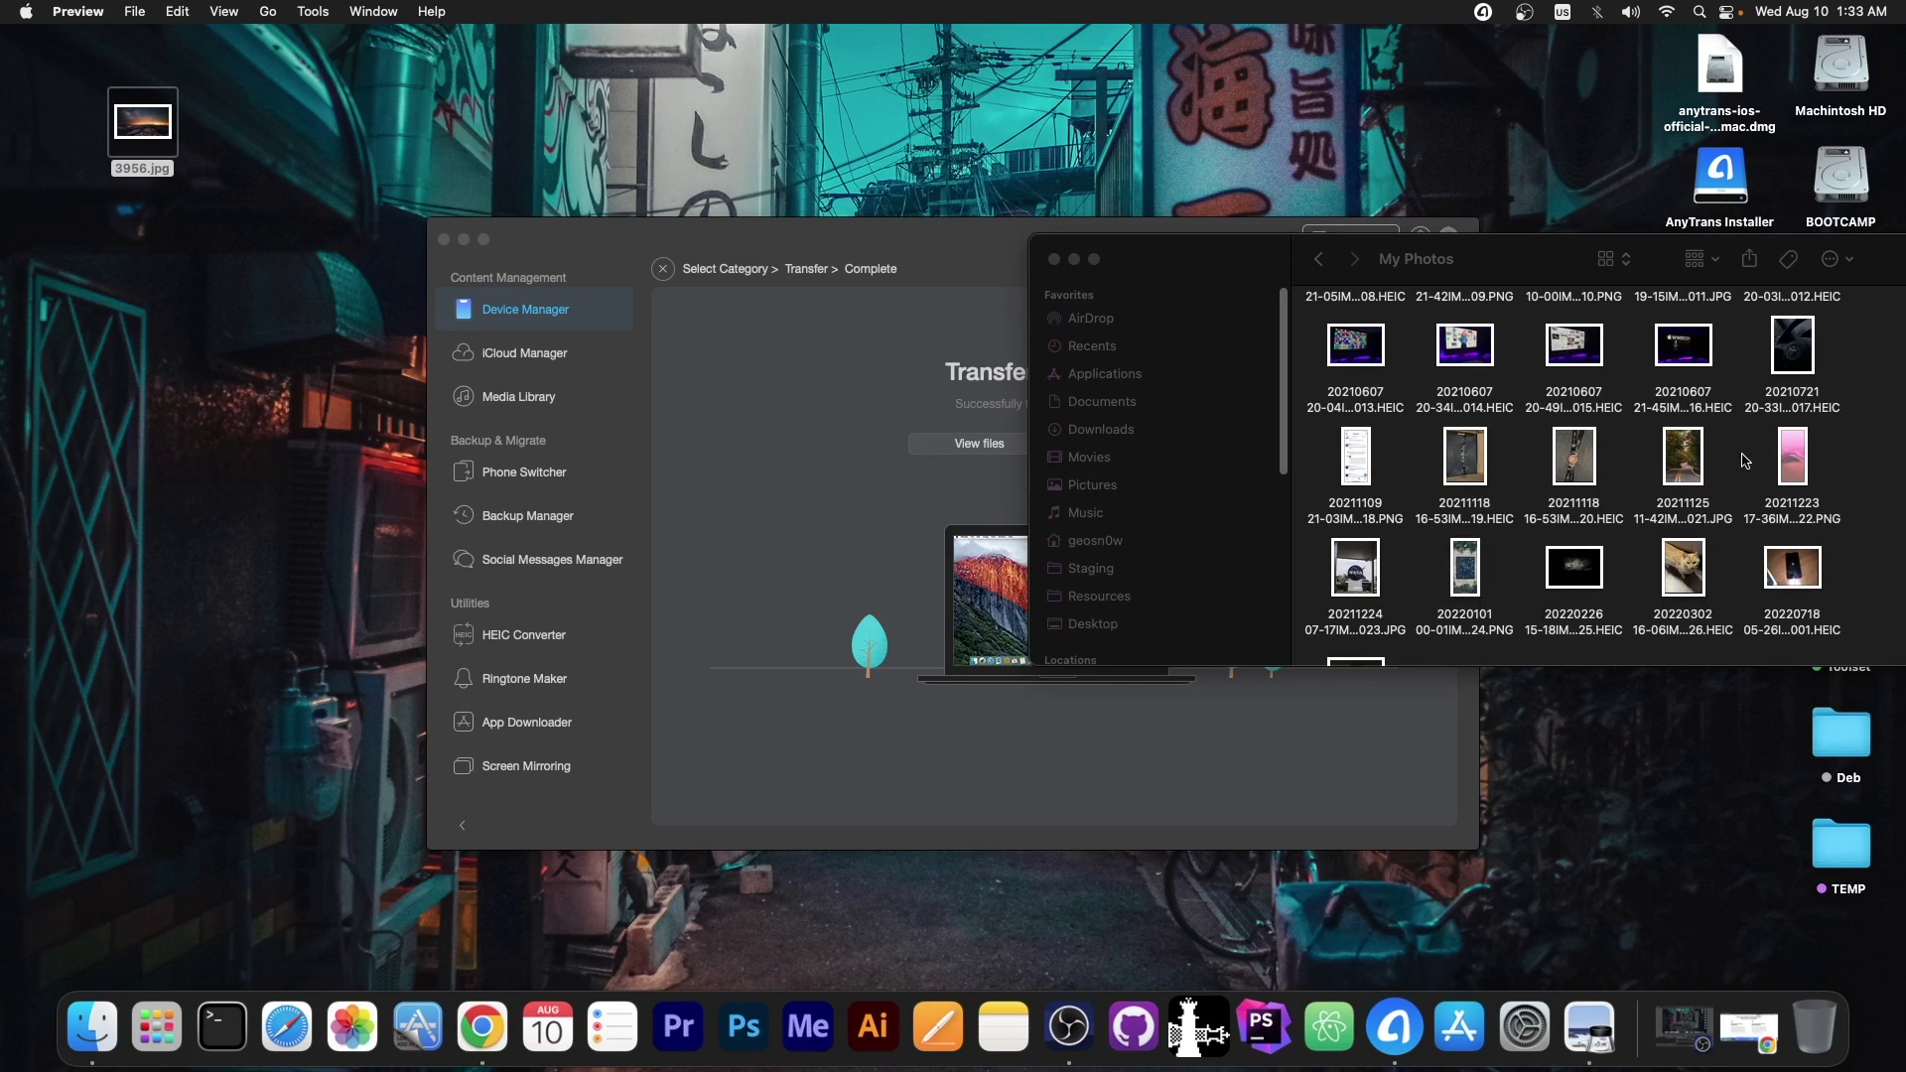
pyautogui.doubleClick(1486, 472)
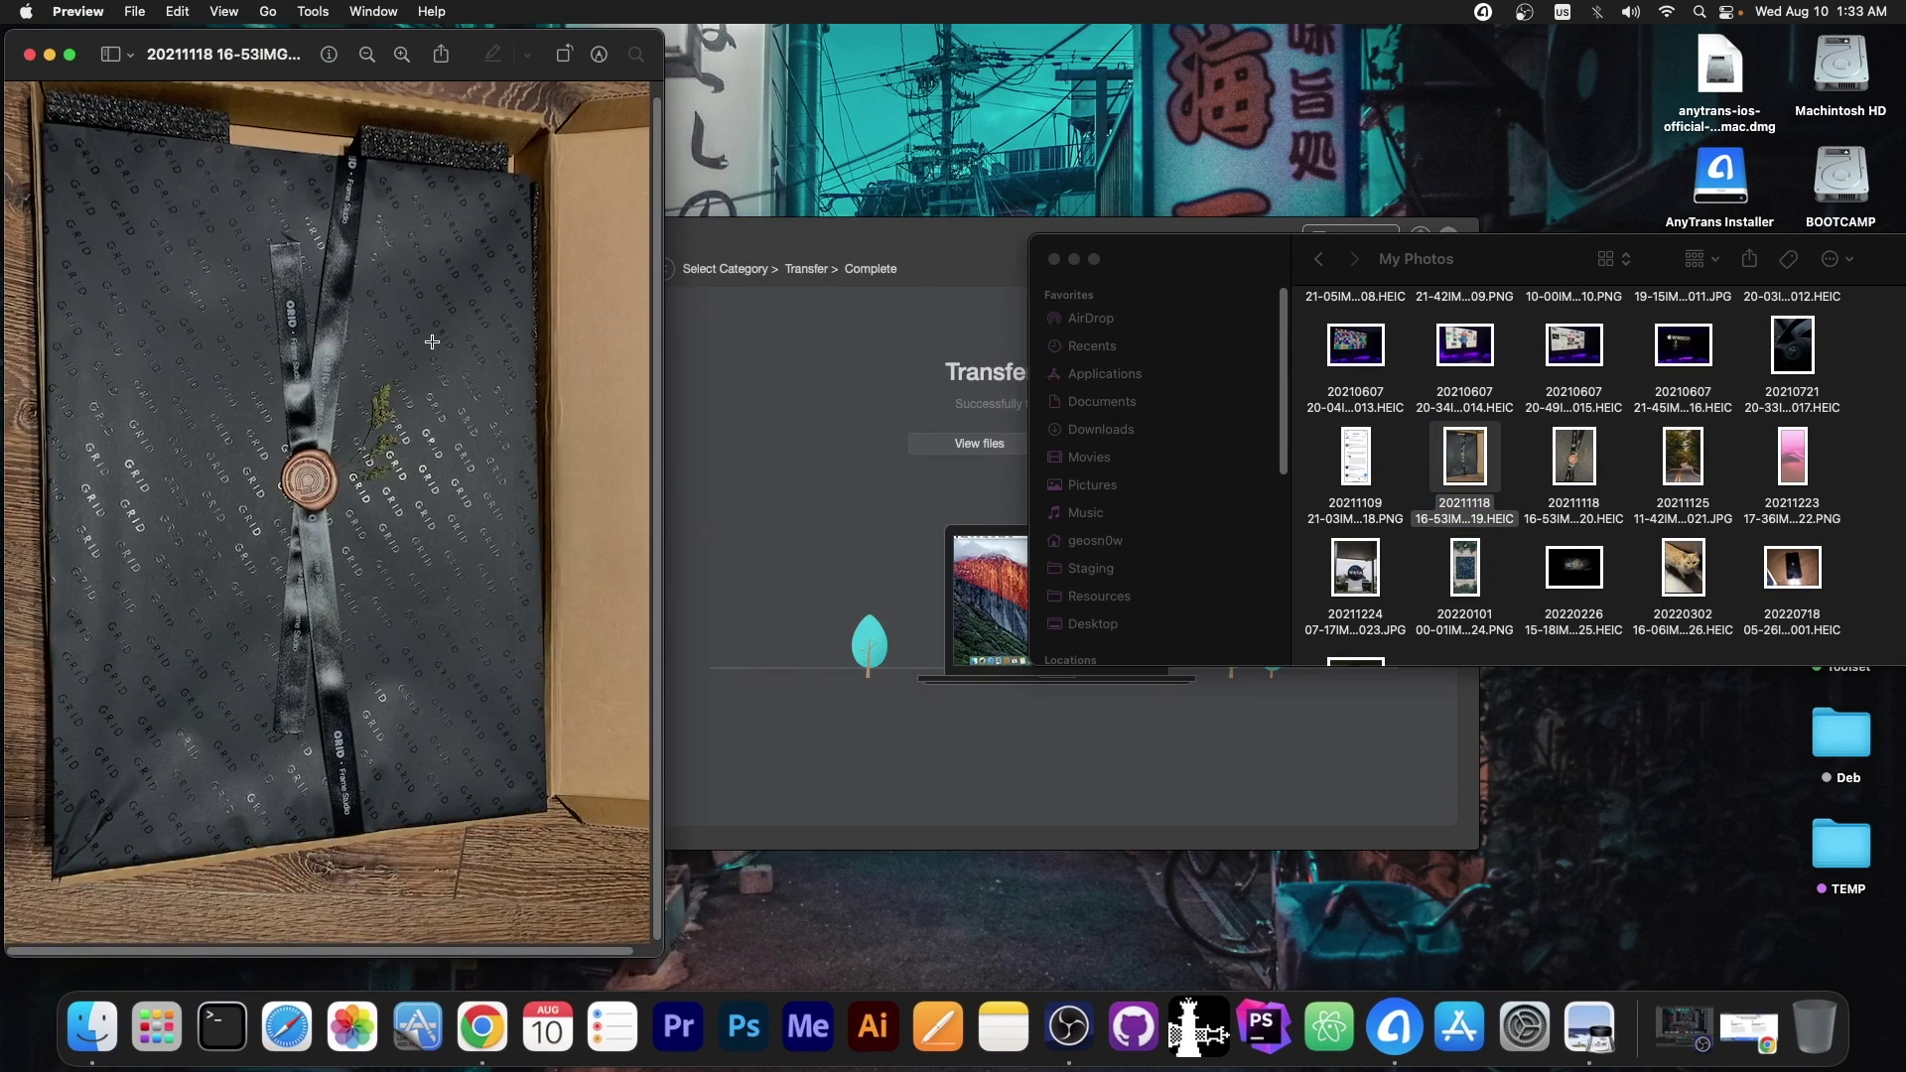
pyautogui.click(402, 55)
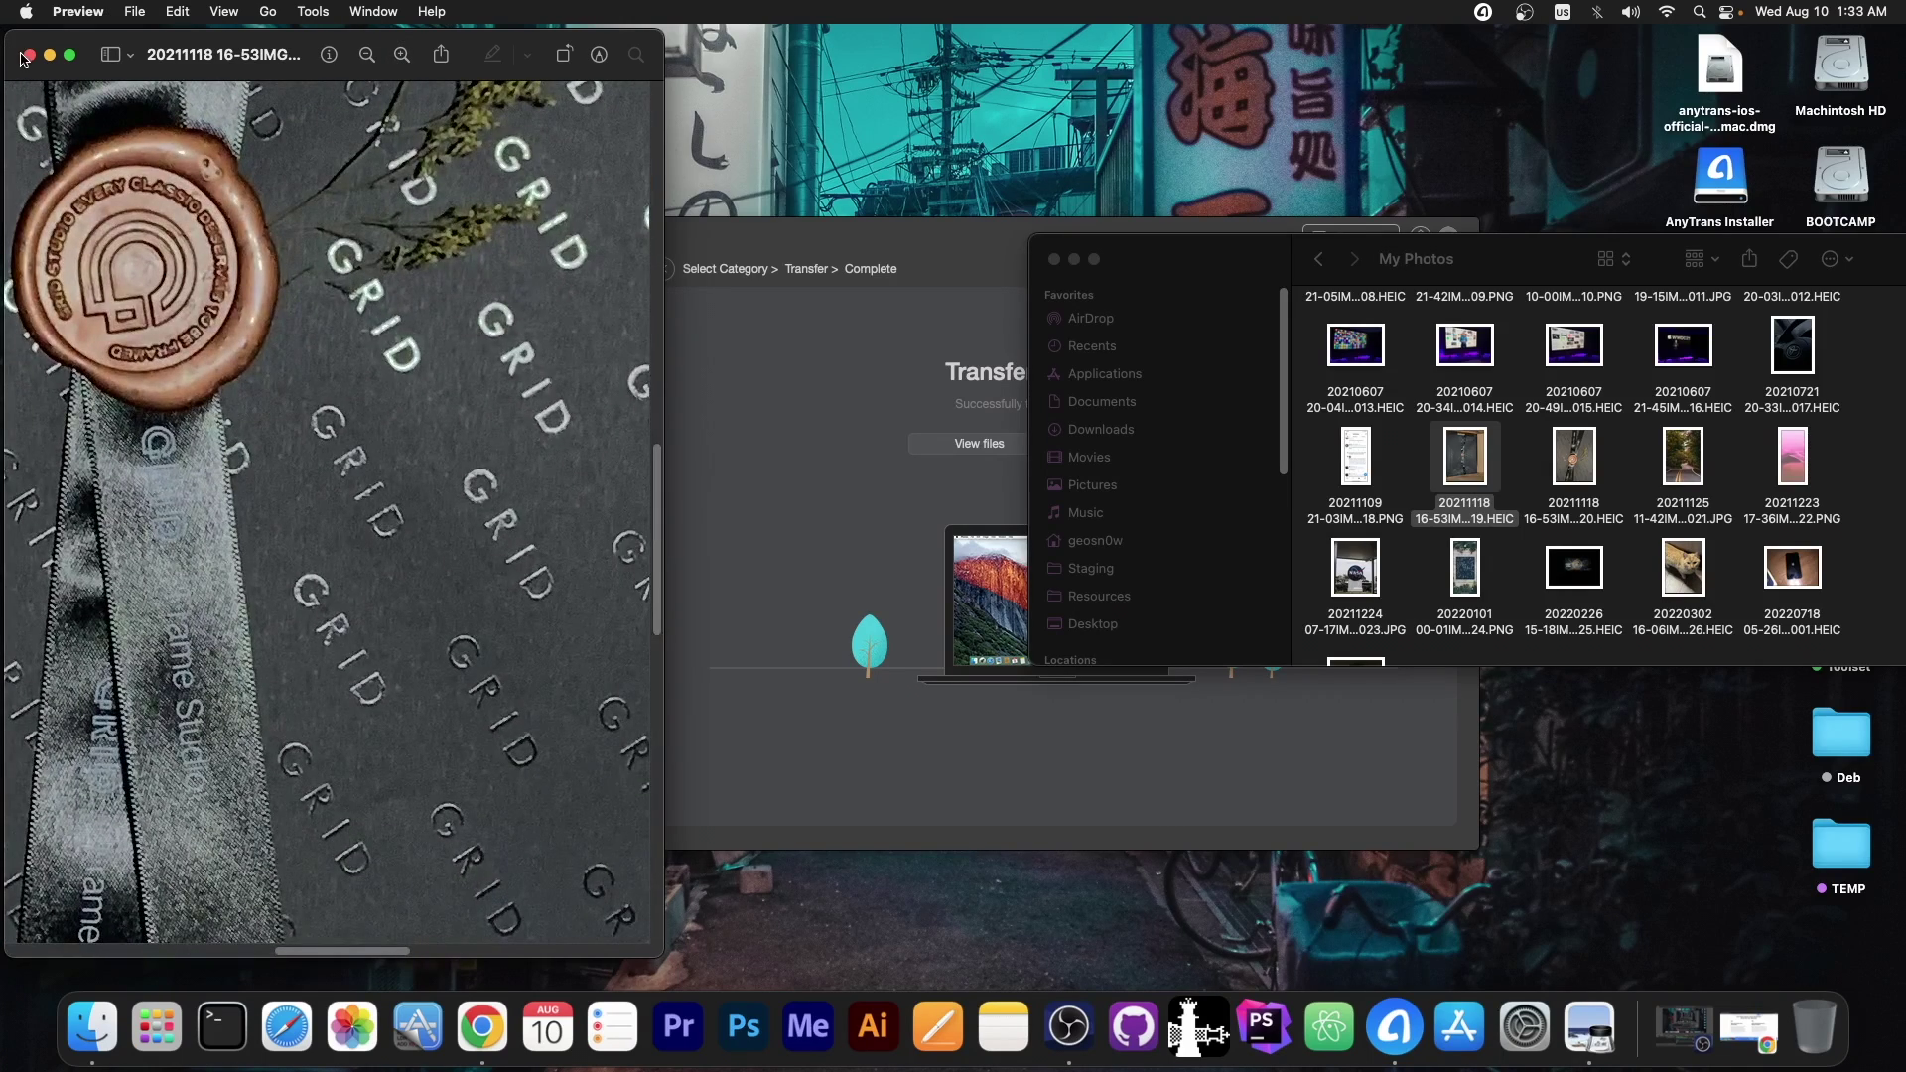
pyautogui.click(29, 55)
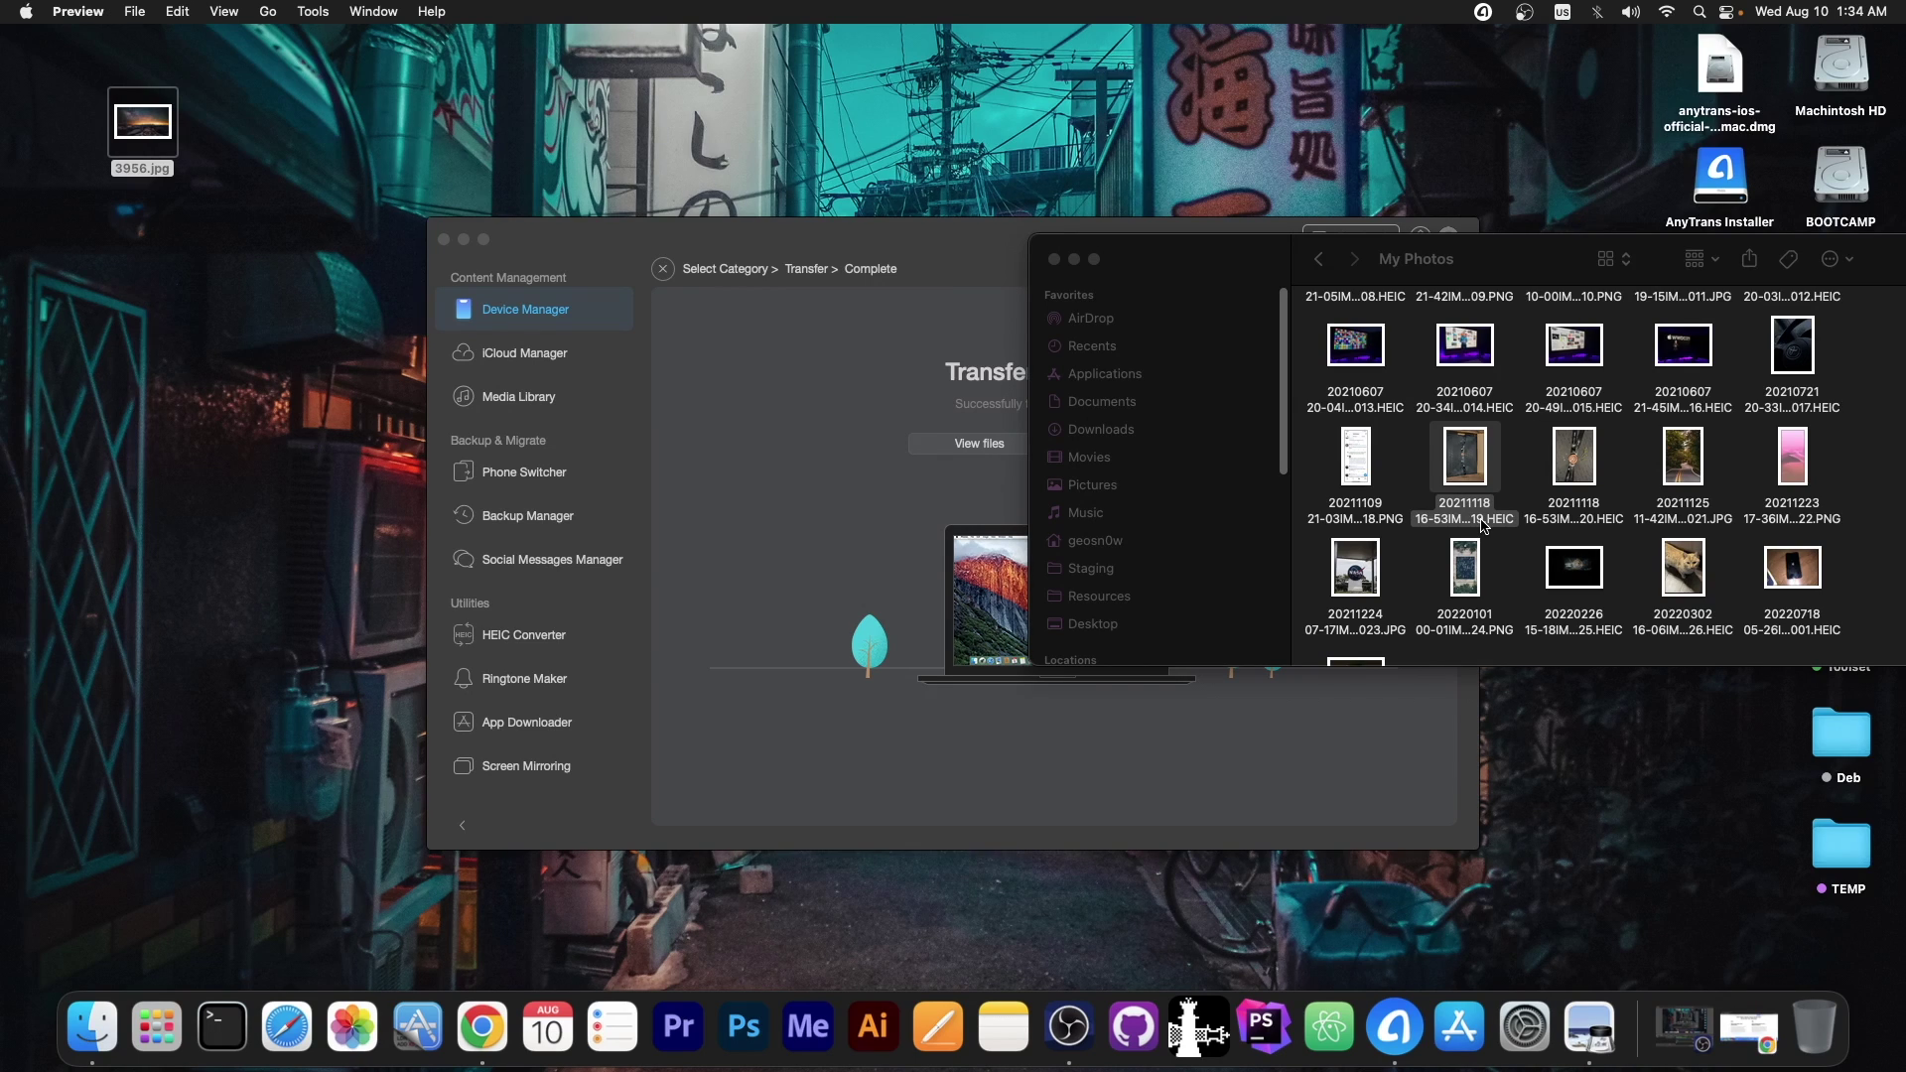
# Step: Load the wax-seal HEIC photo into AnyTrans's HEIC Converter
pyautogui.click(783, 569)
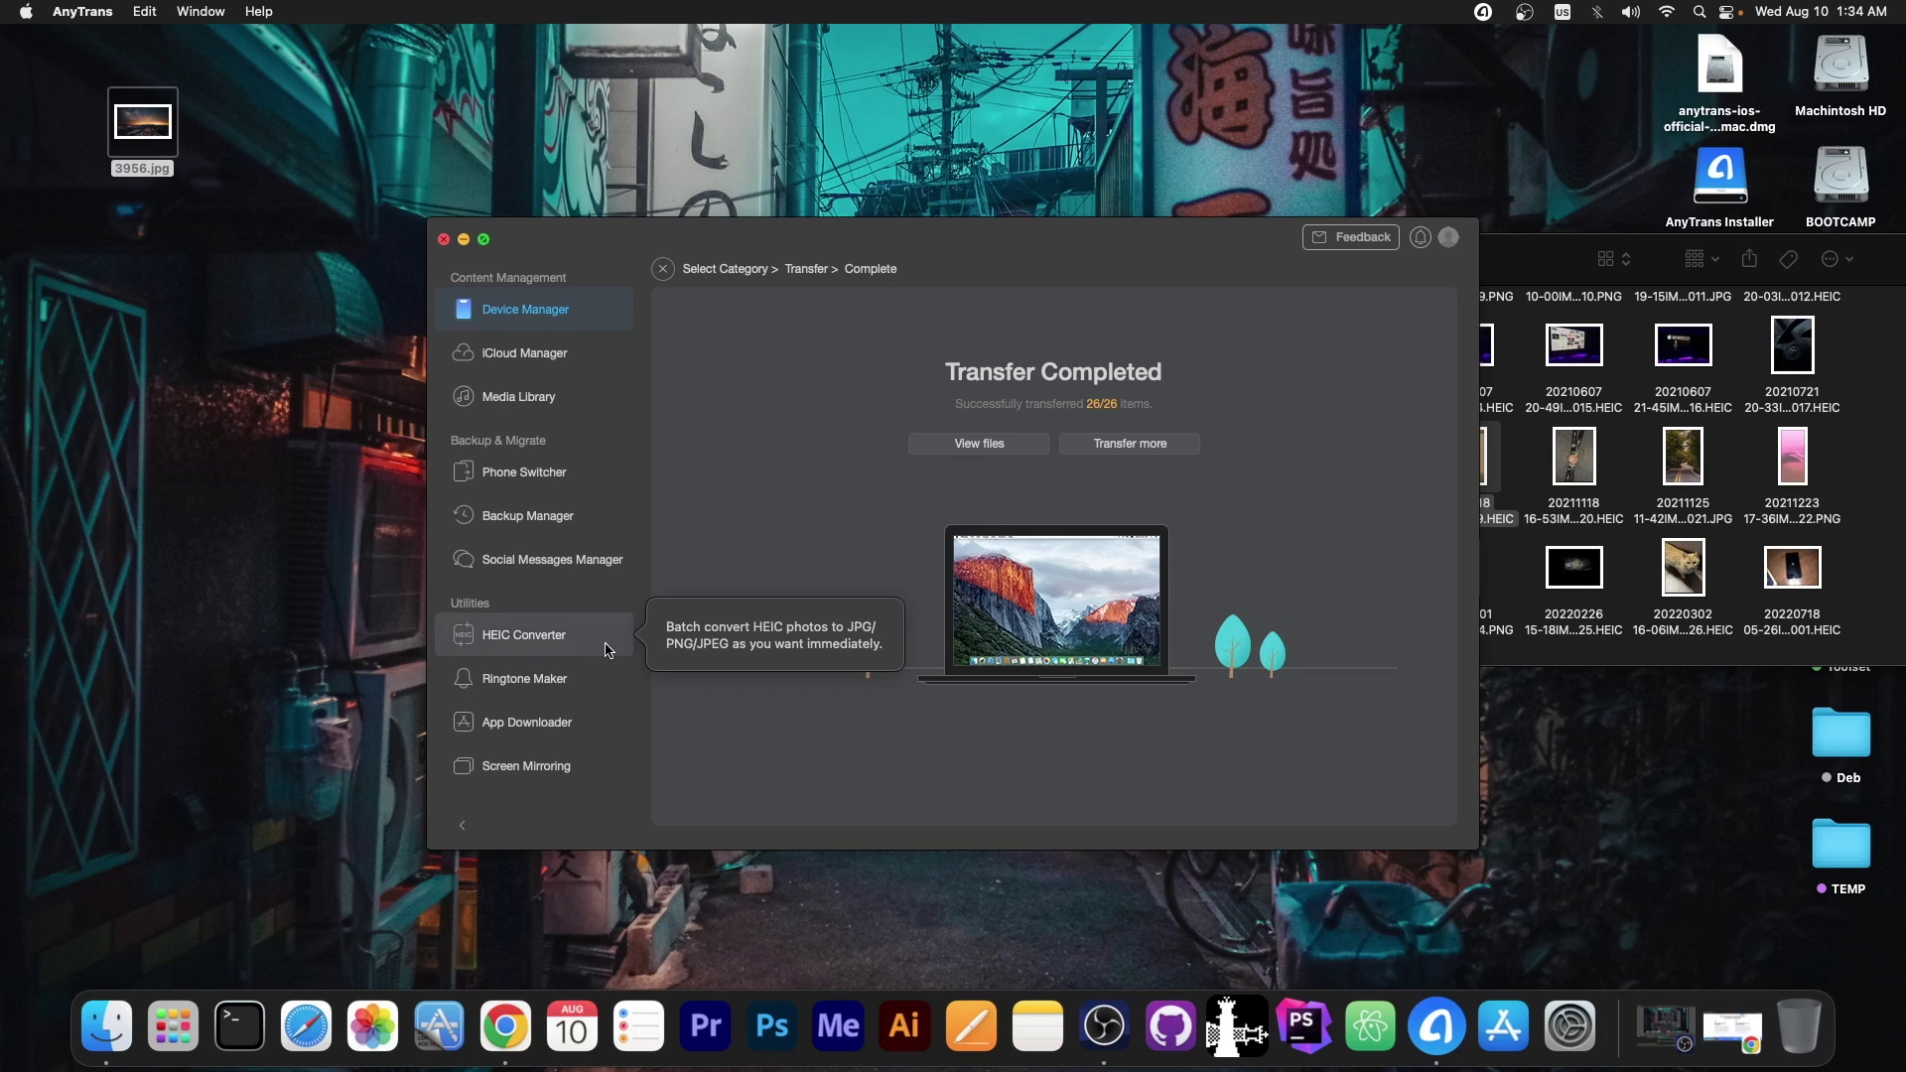
pyautogui.click(507, 645)
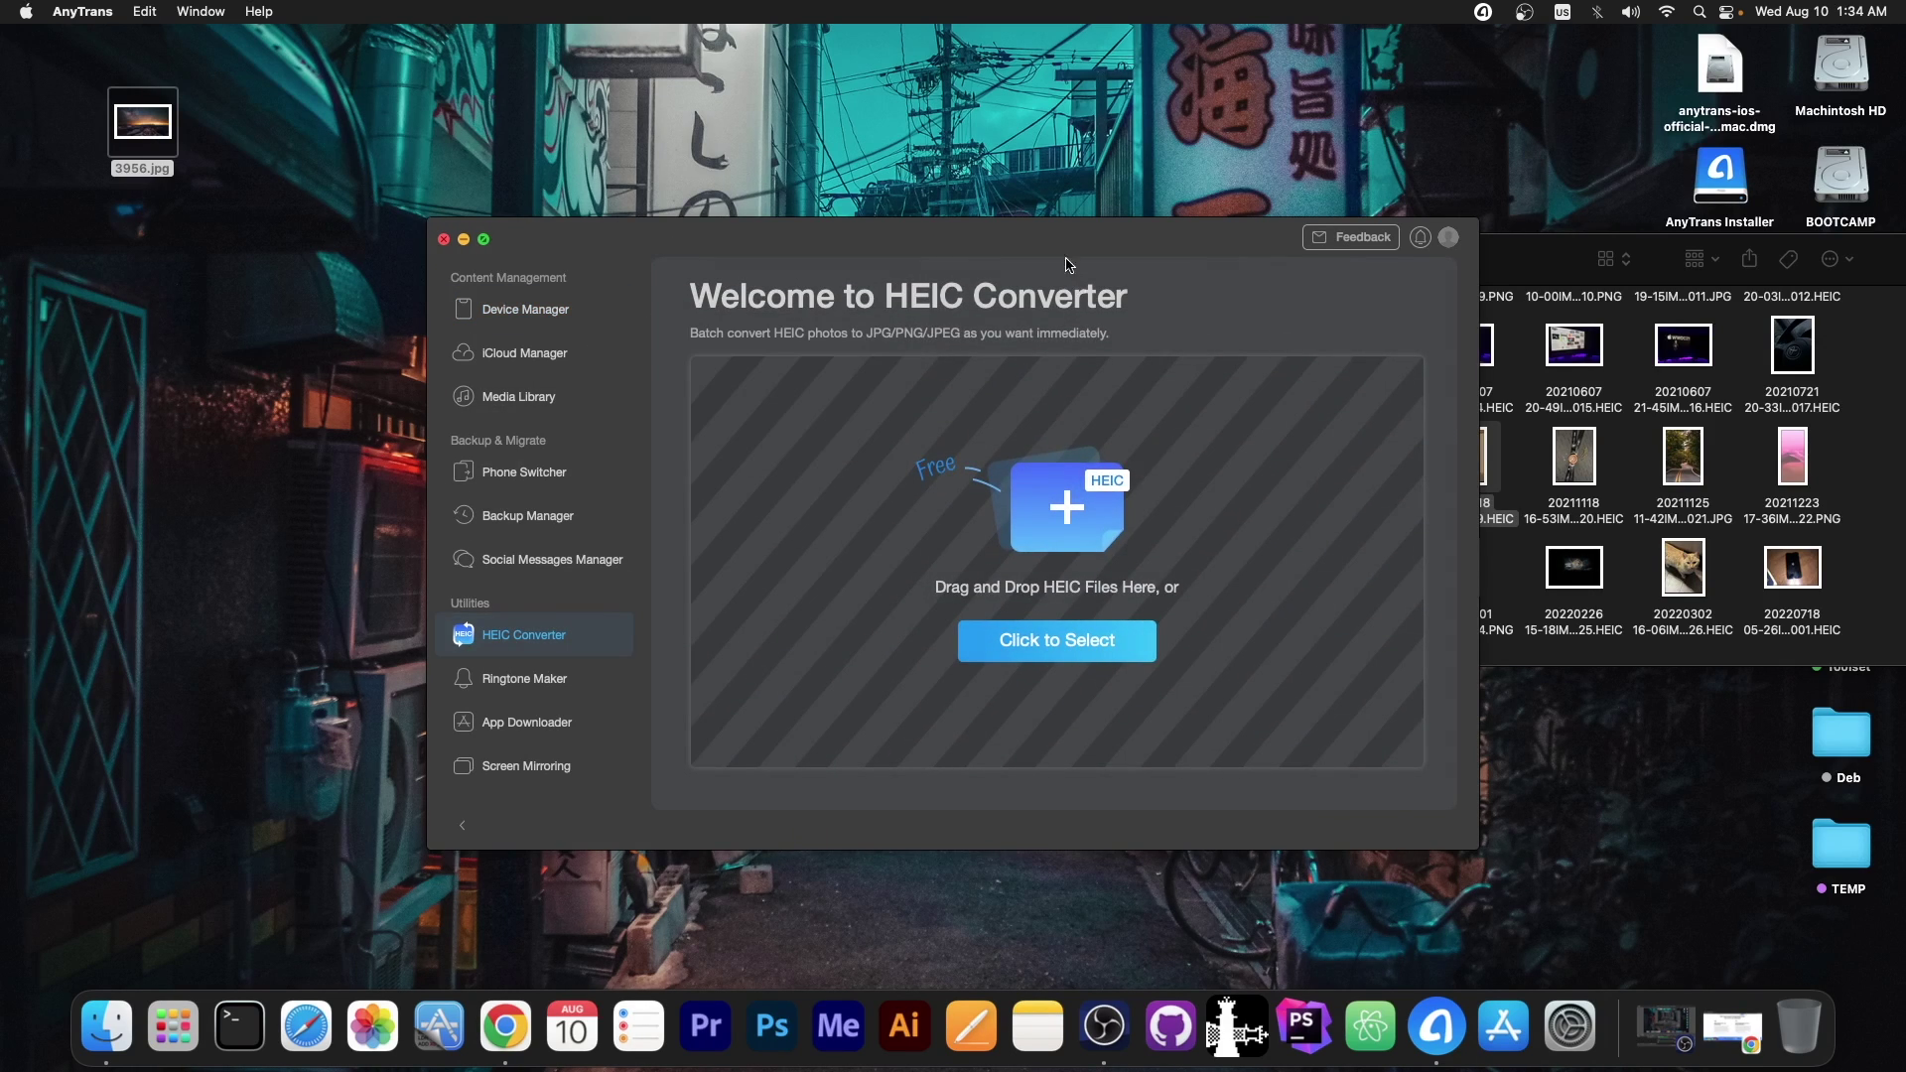
pyautogui.moveTo(1067, 263); pyautogui.dragTo(837, 236)
pyautogui.moveTo(1484, 493); pyautogui.dragTo(933, 541)
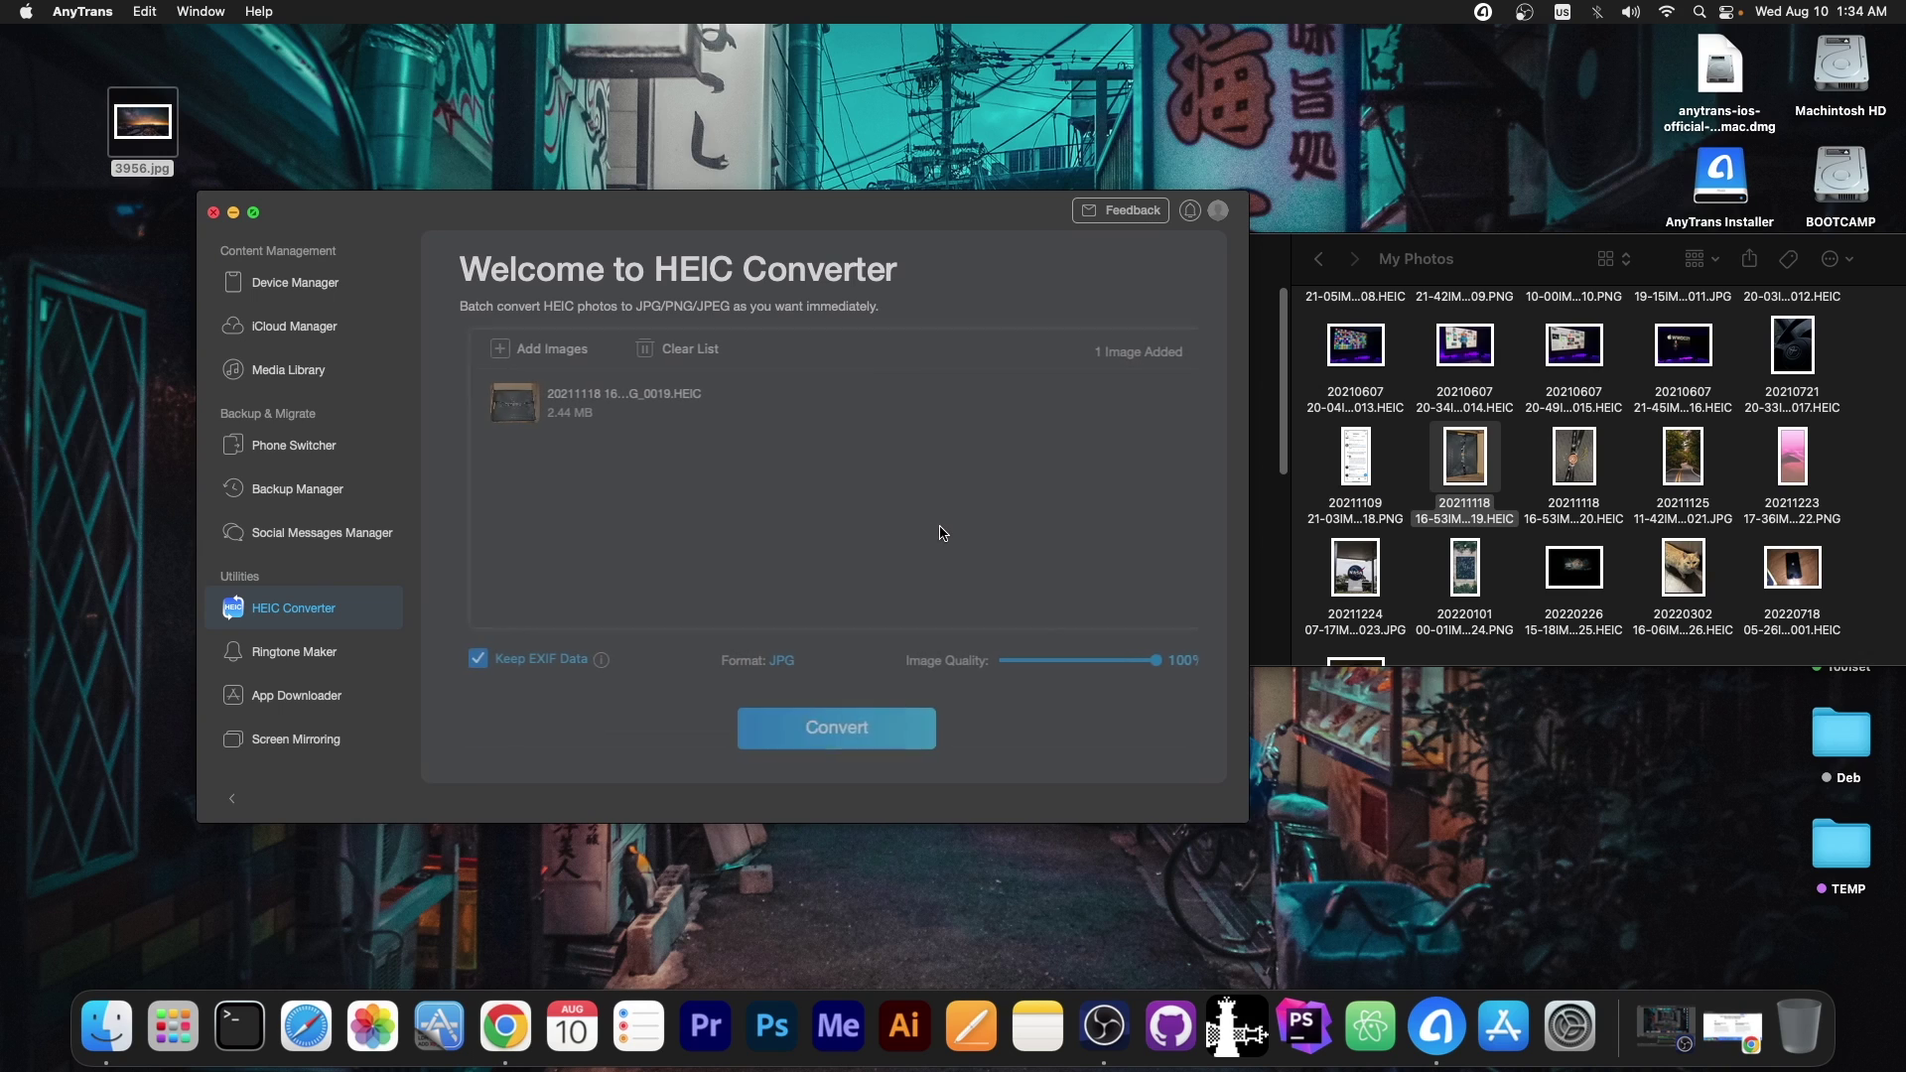
# Step: Convert the wax-seal photo to JPEG and save it to the Desktop
pyautogui.click(772, 663)
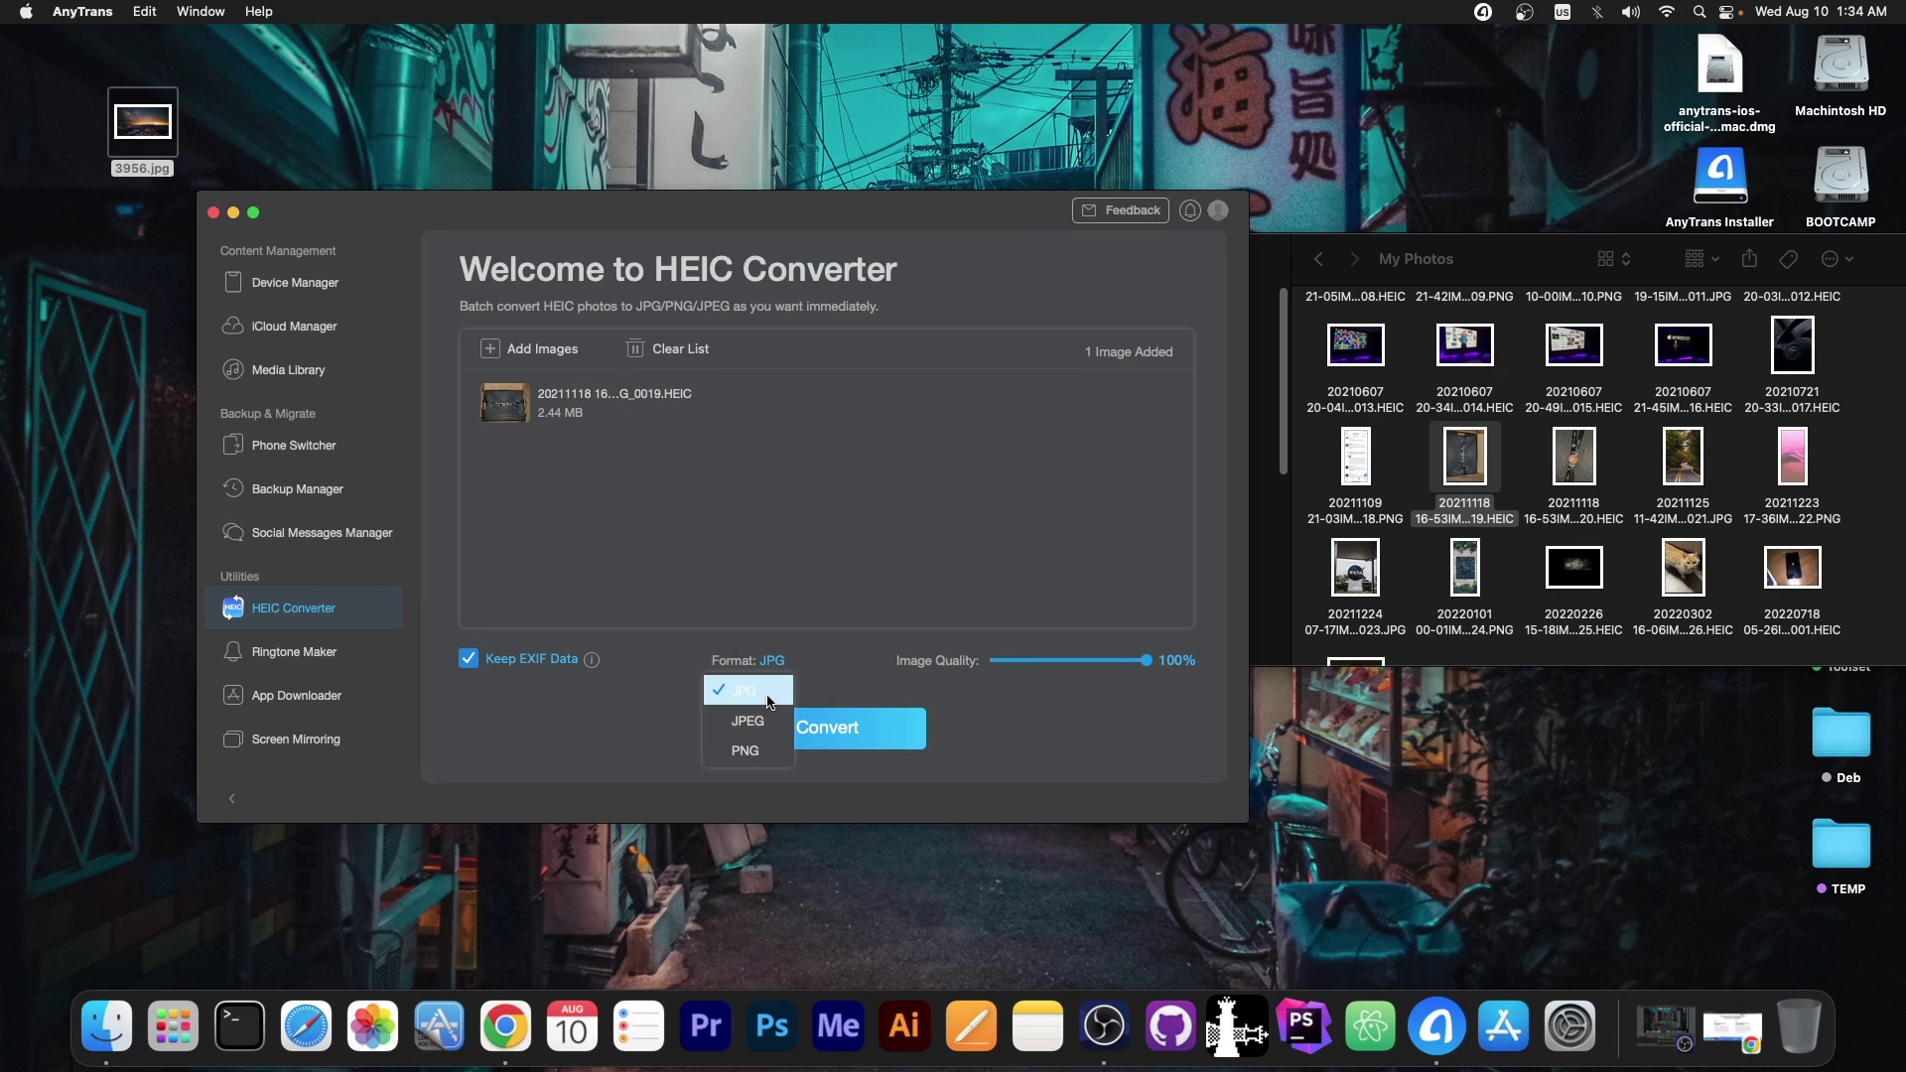
pyautogui.click(747, 720)
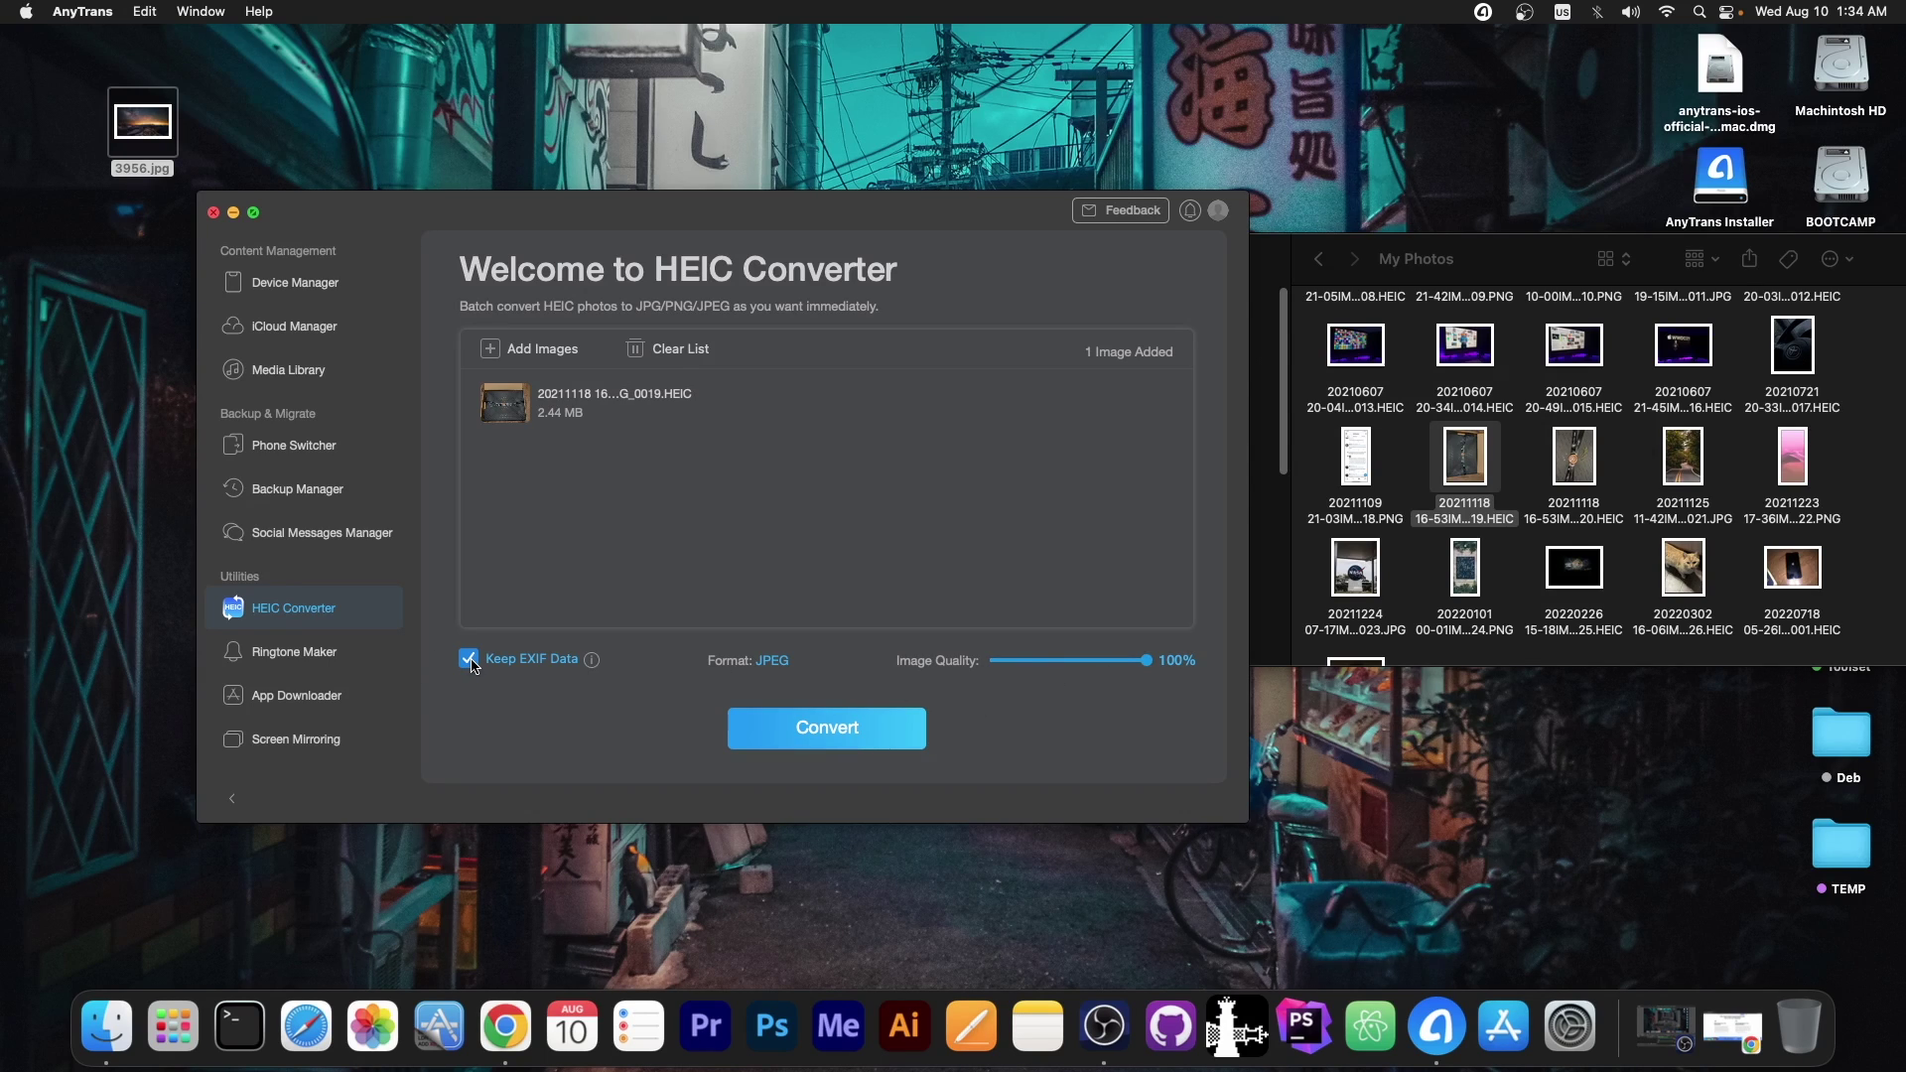
pyautogui.click(828, 733)
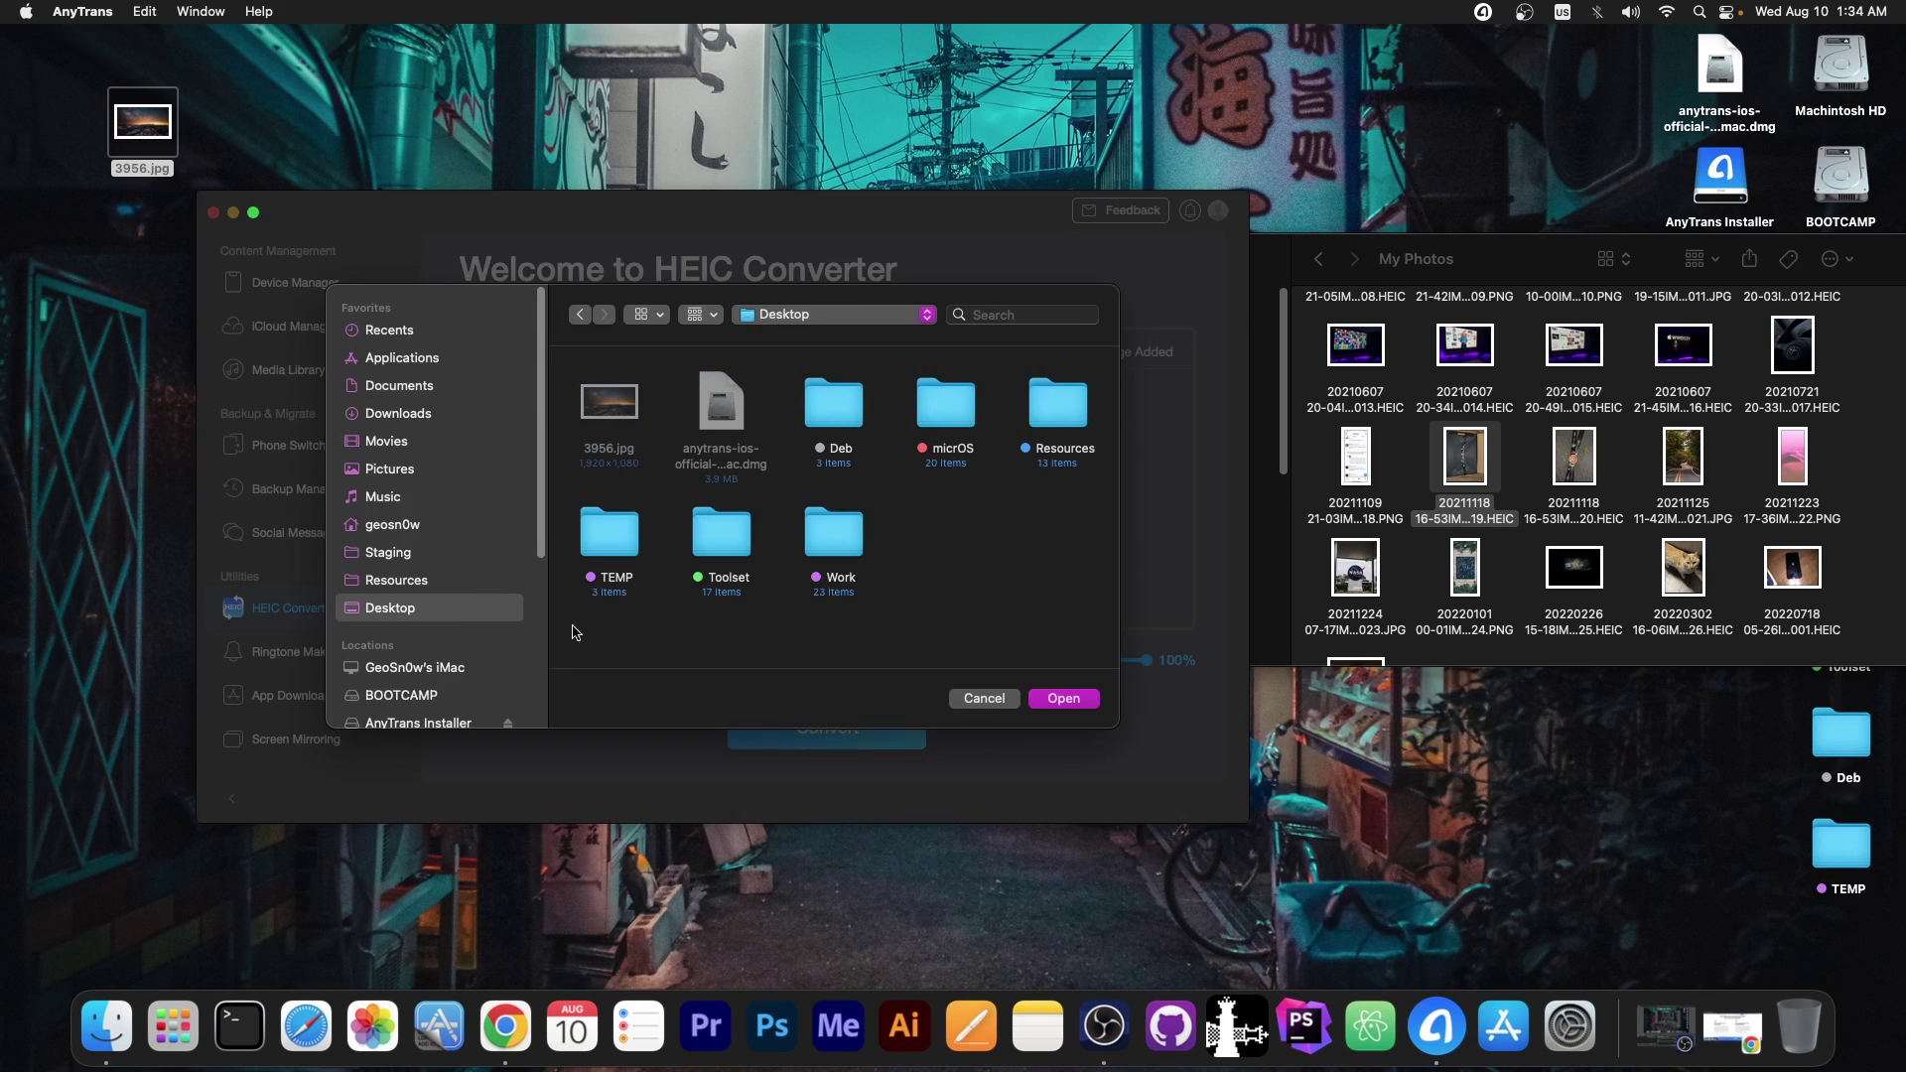
pyautogui.click(1063, 699)
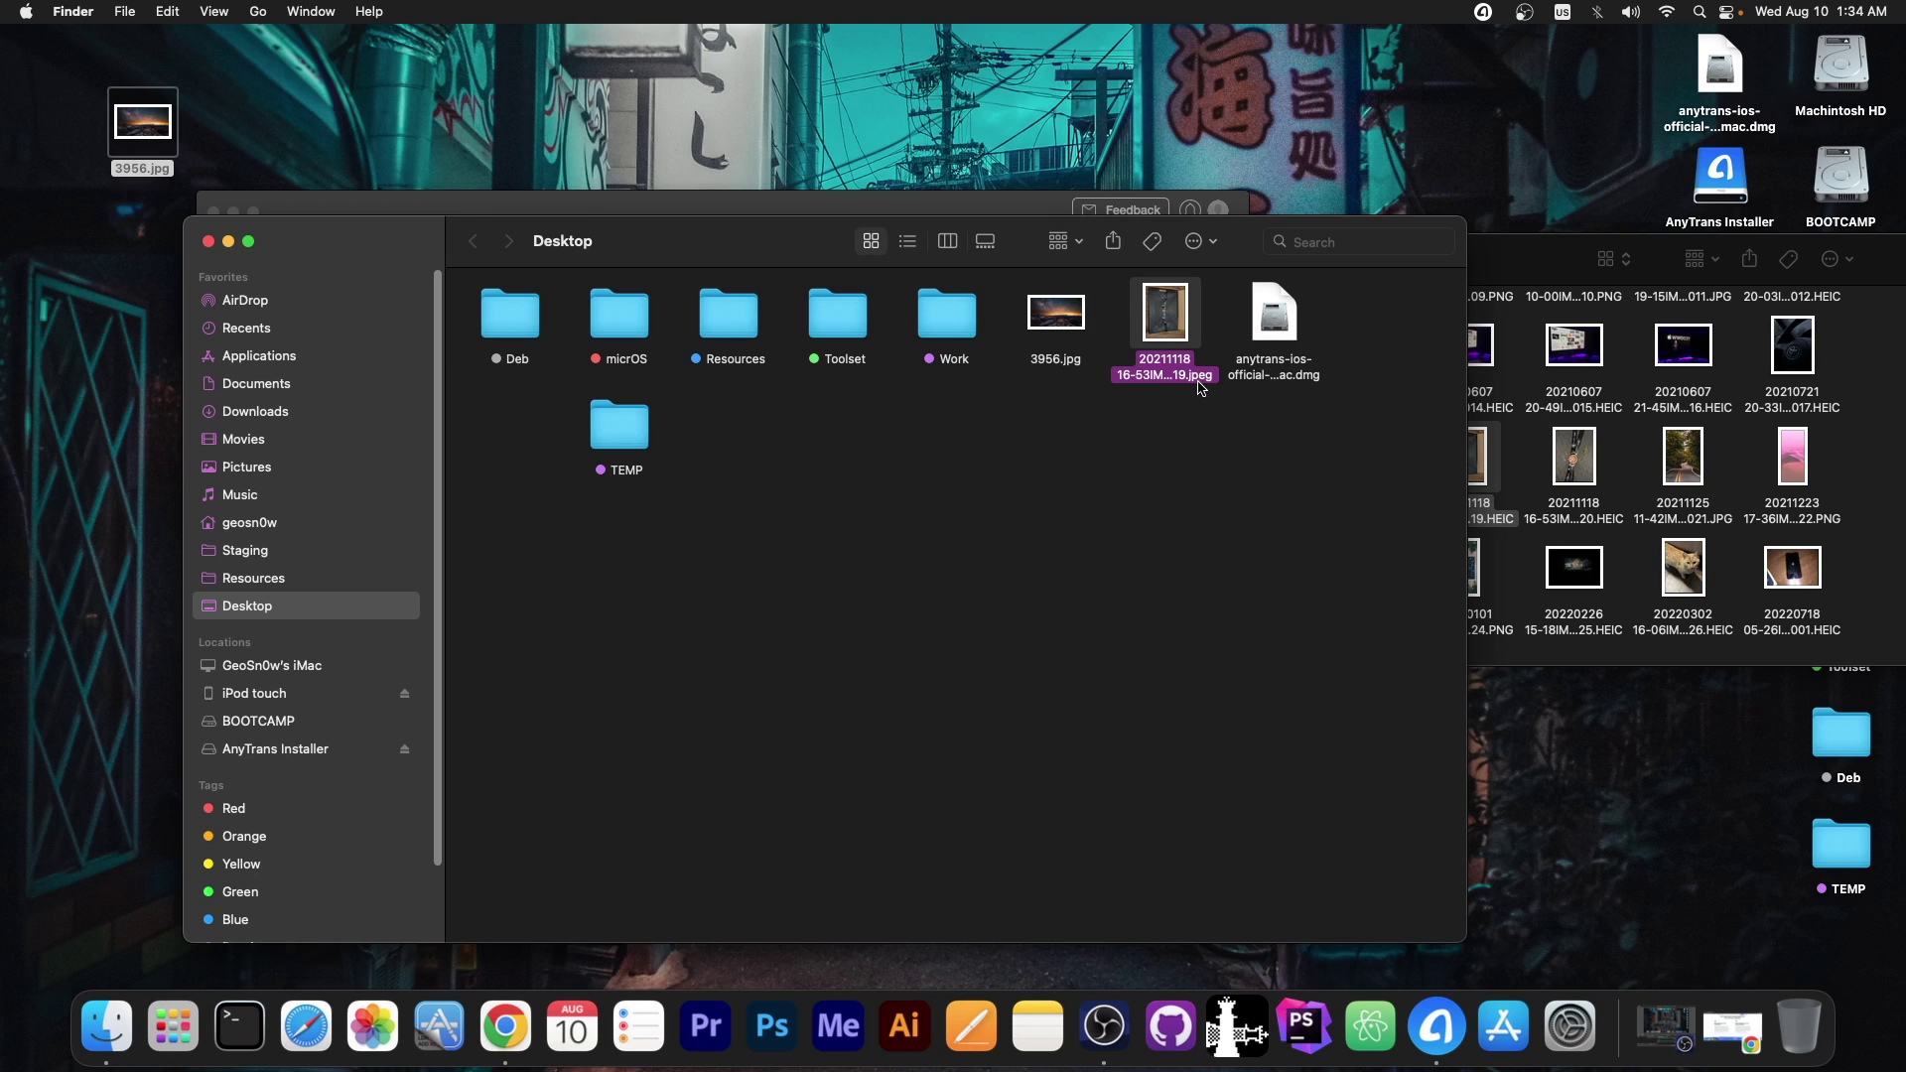
# Step: Check the converted JPEG in a zoomable preview, then show the Screen Mirroring page
pyautogui.doubleClick(1196, 380)
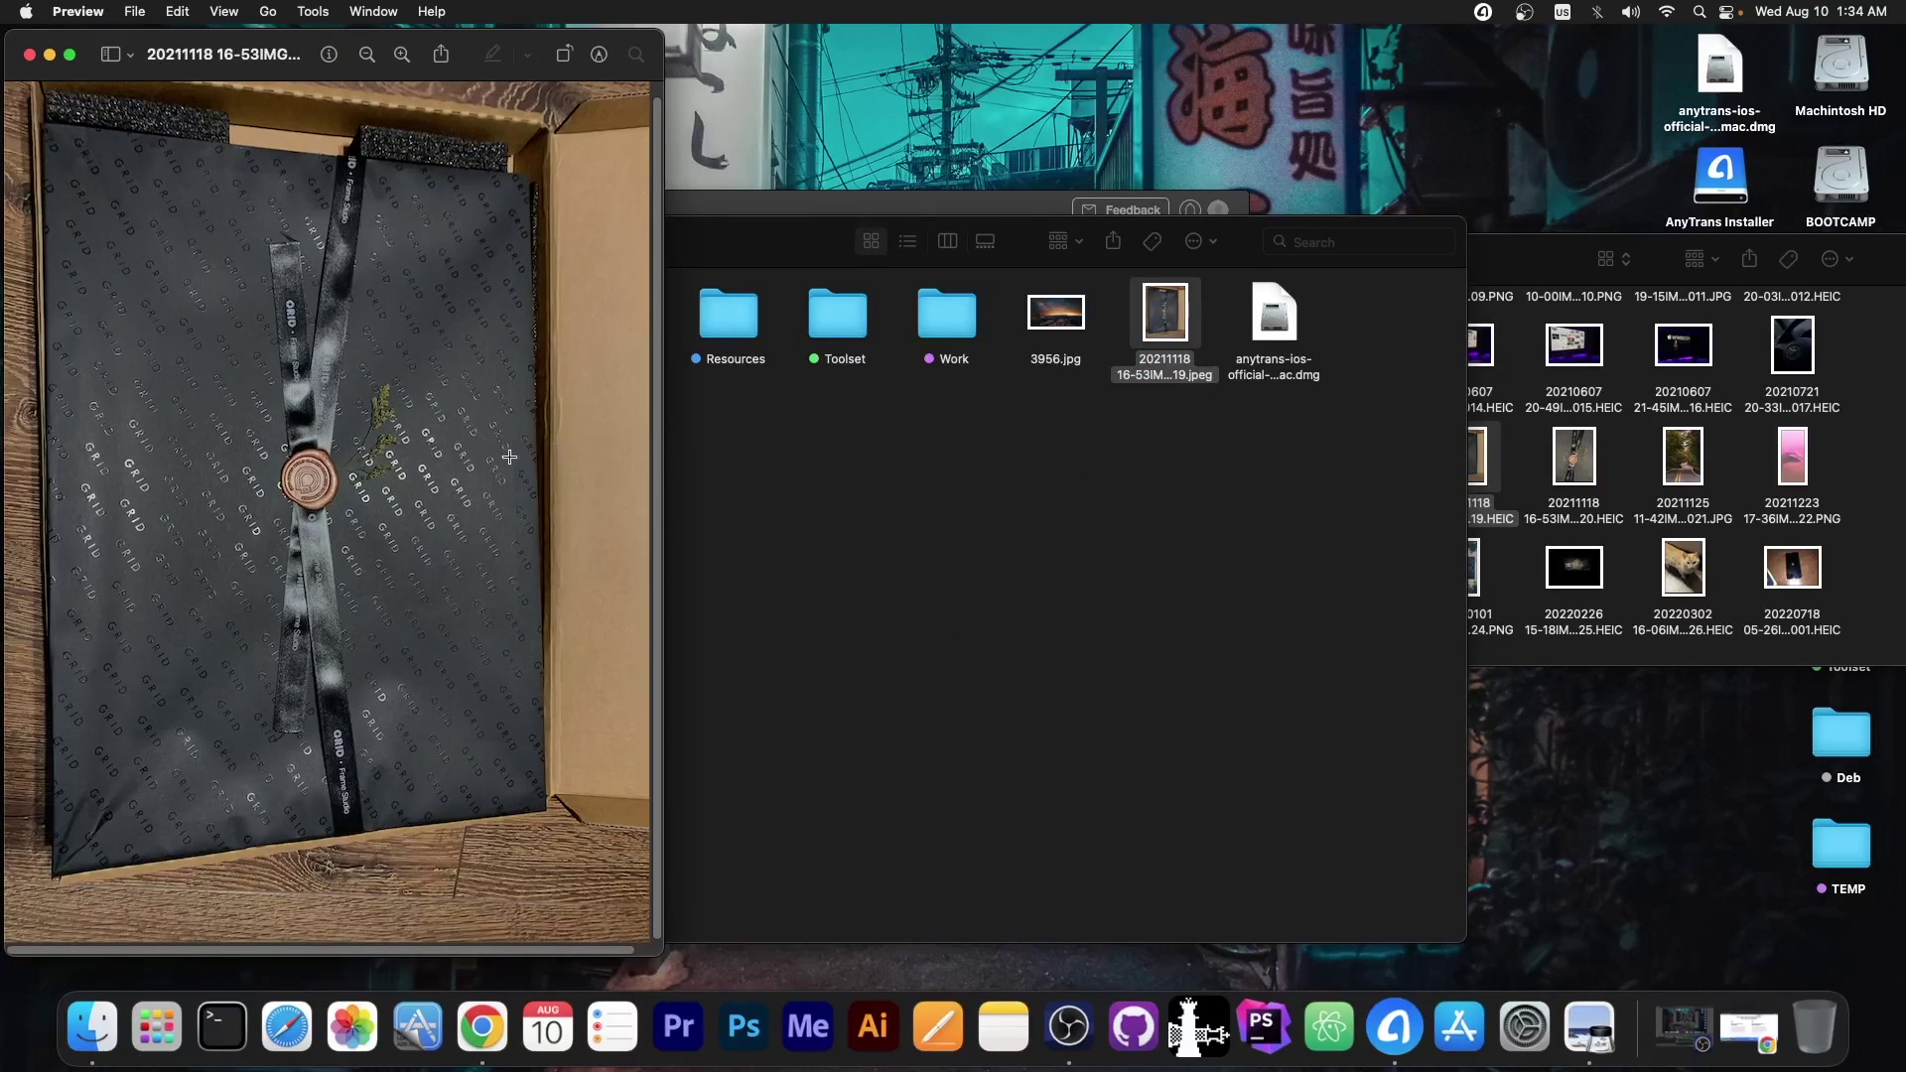
pyautogui.click(402, 54)
pyautogui.click(367, 54)
pyautogui.click(367, 54)
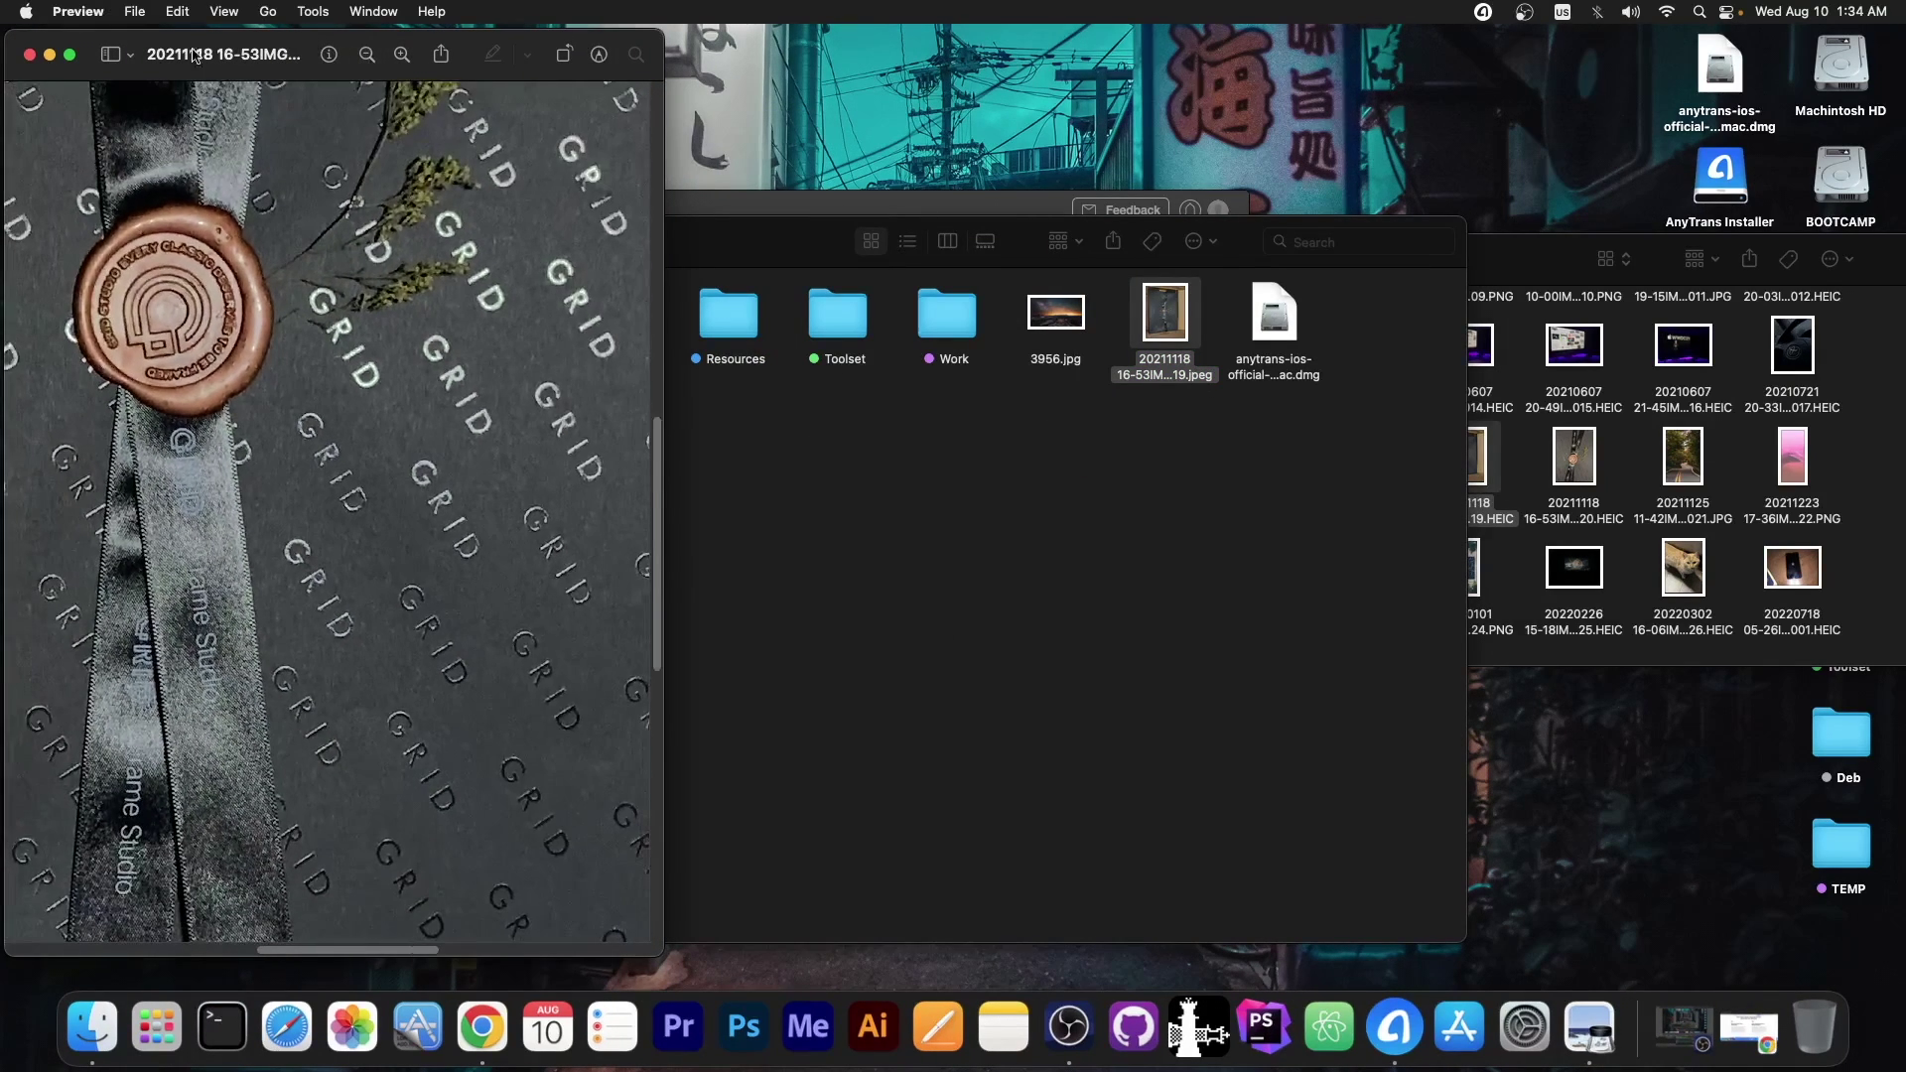
pyautogui.click(49, 55)
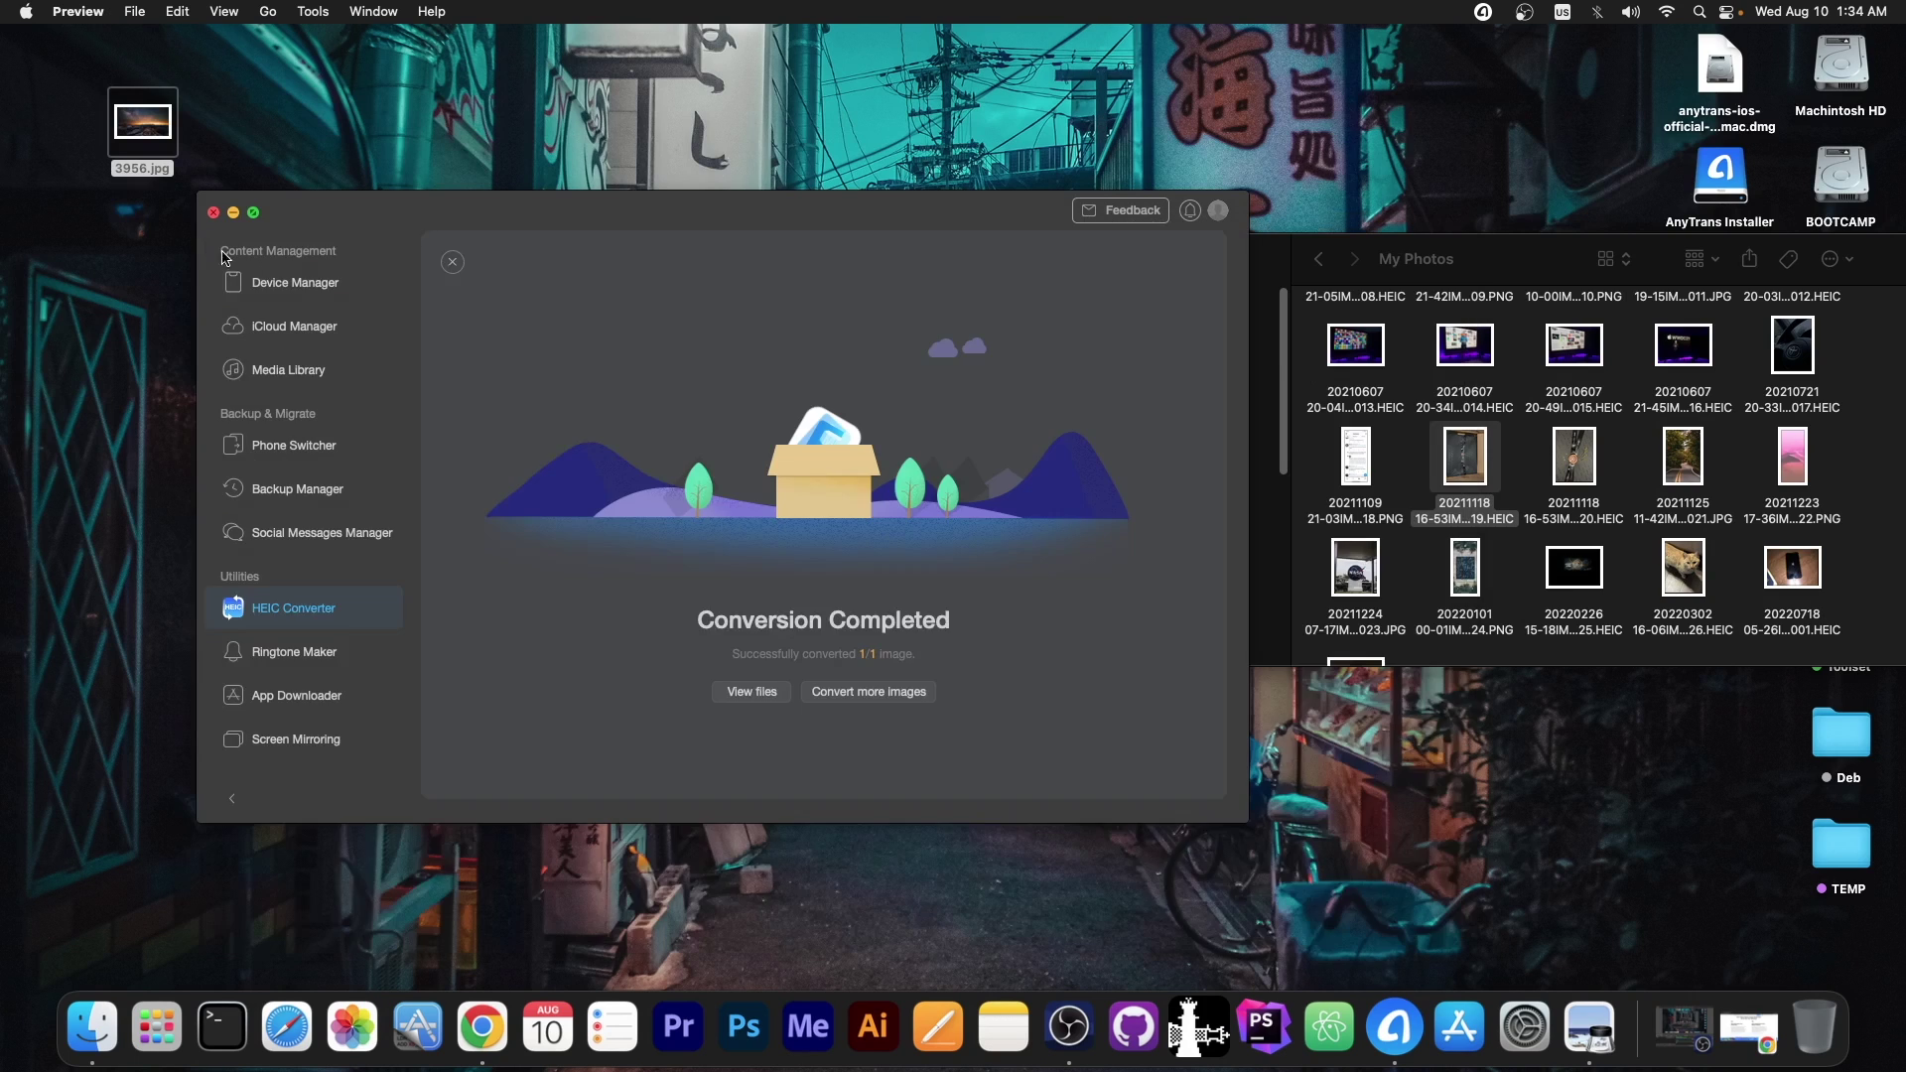
pyautogui.click(349, 653)
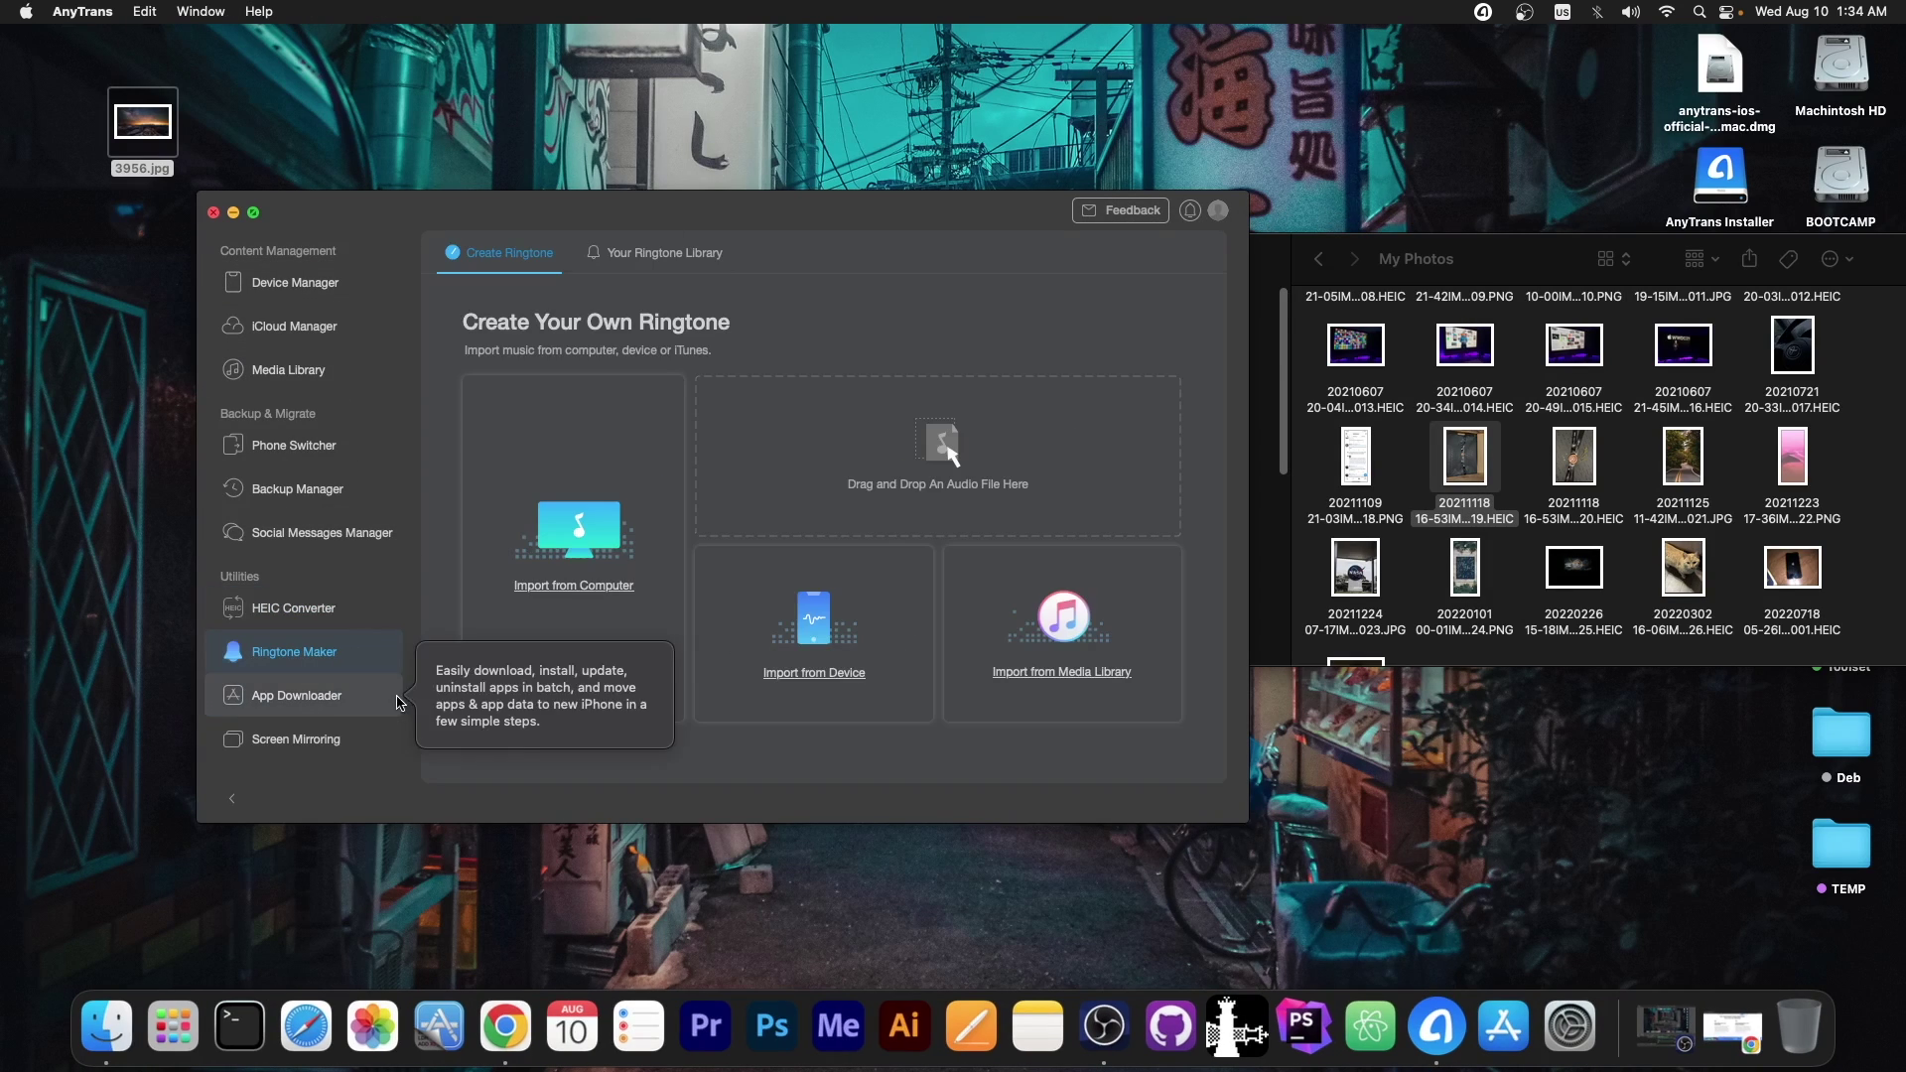
pyautogui.click(362, 742)
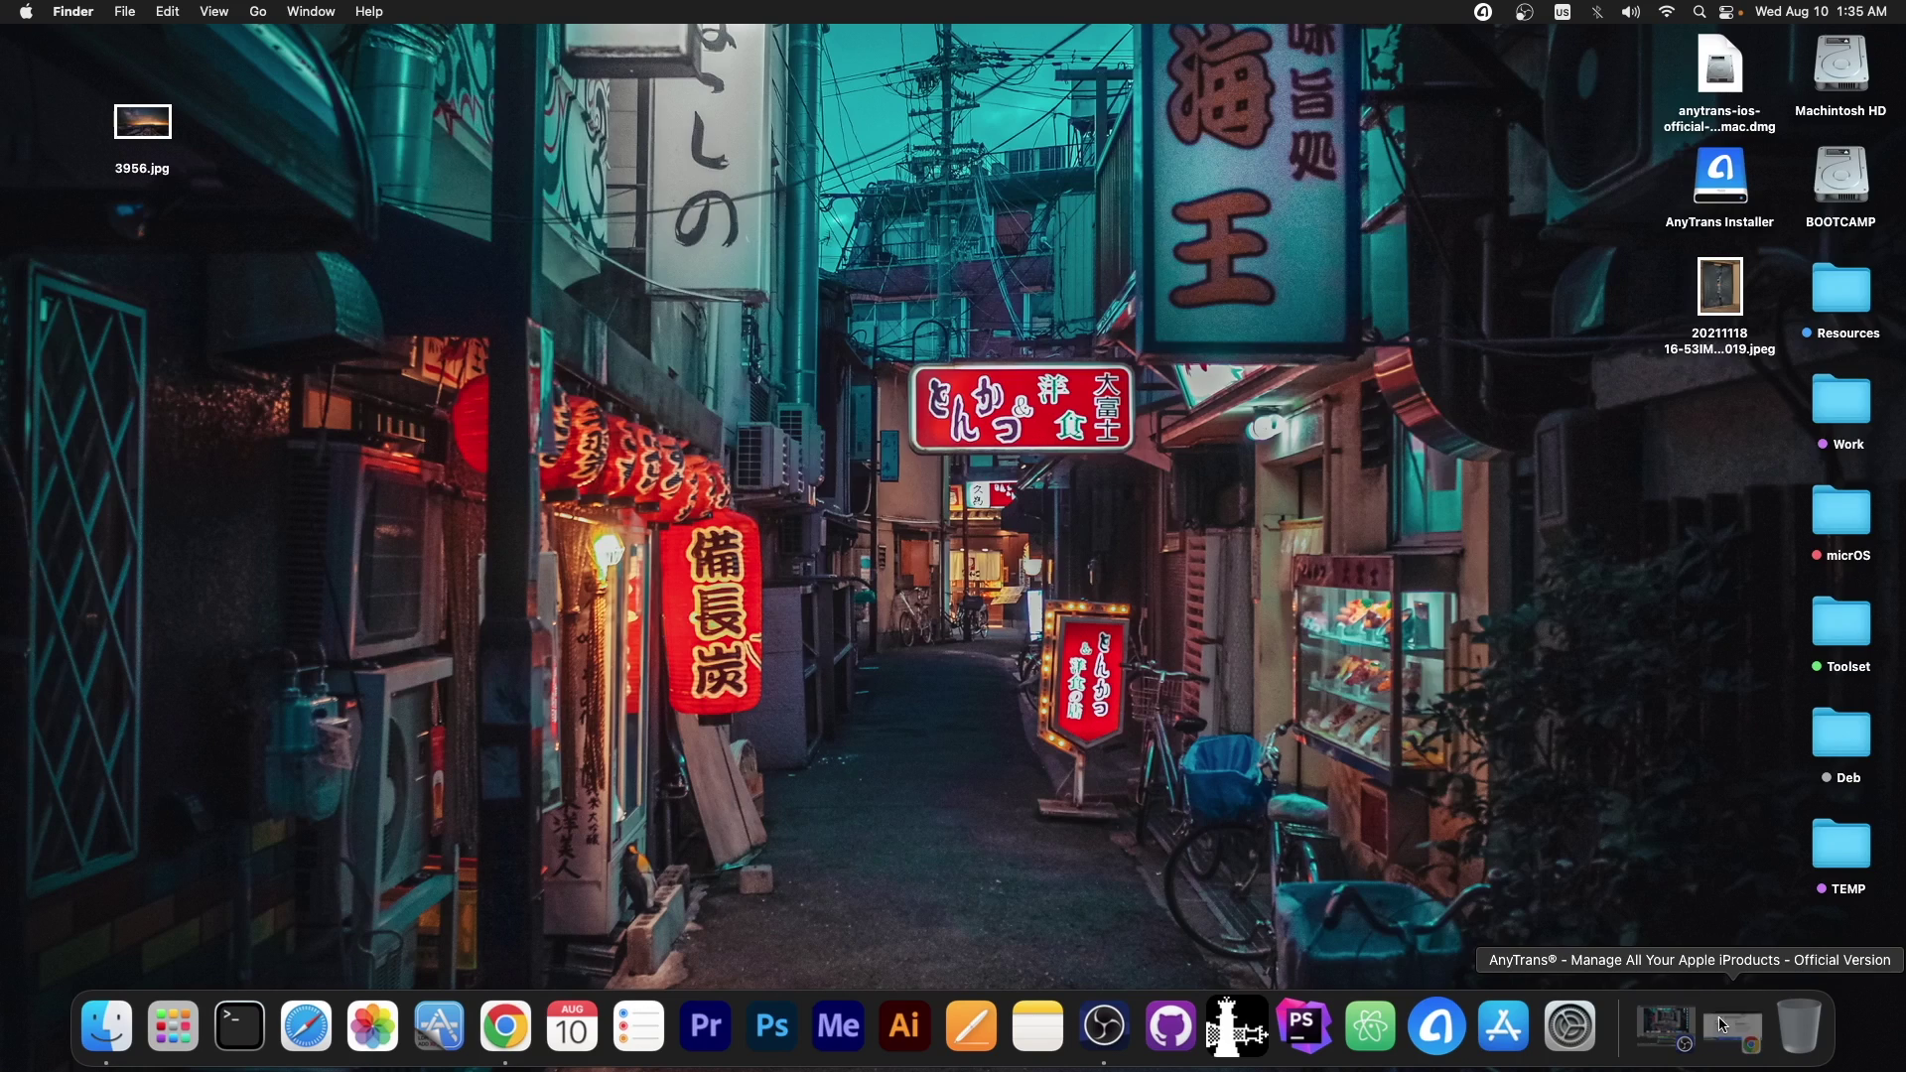
# Step: Restore Chrome's AnyTrans page, scroll to its top, and minimise it to reveal the desktop
pyautogui.click(1735, 1030)
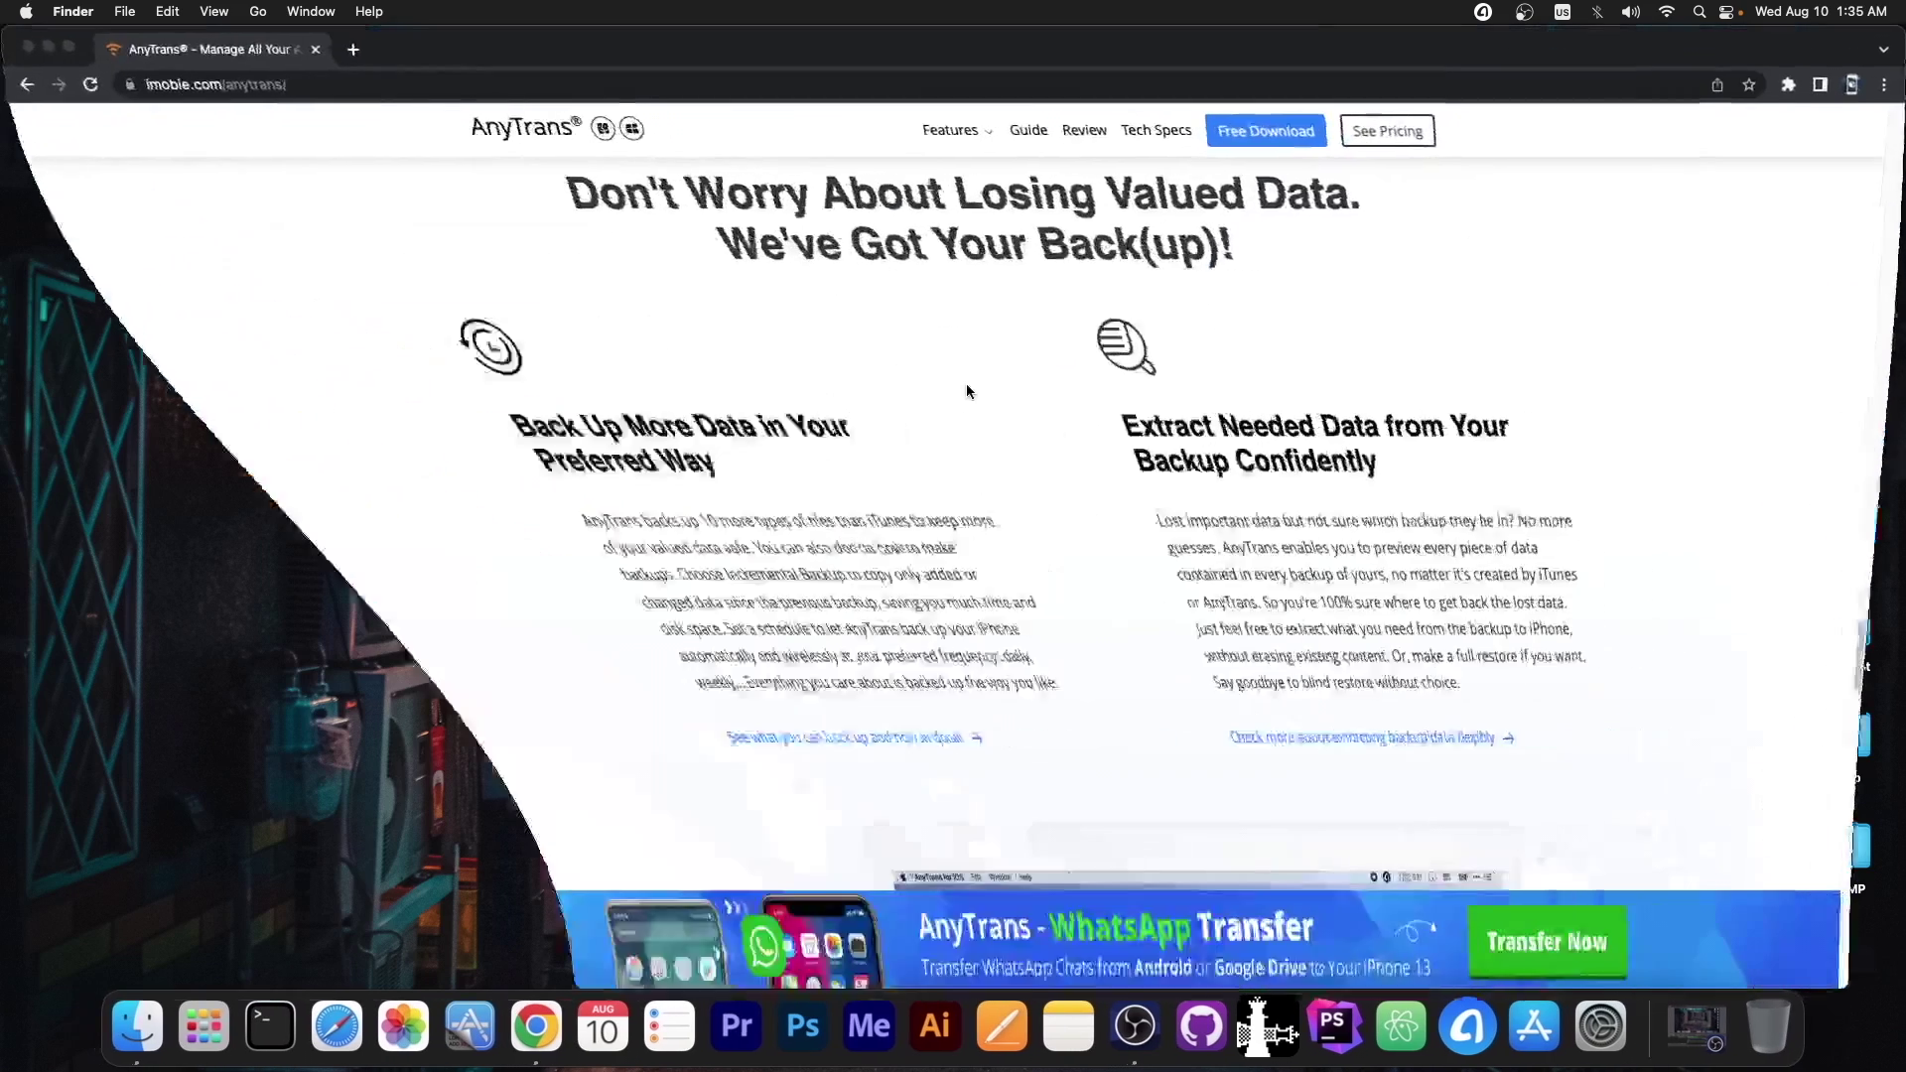
pyautogui.scroll(20, 963, 417)
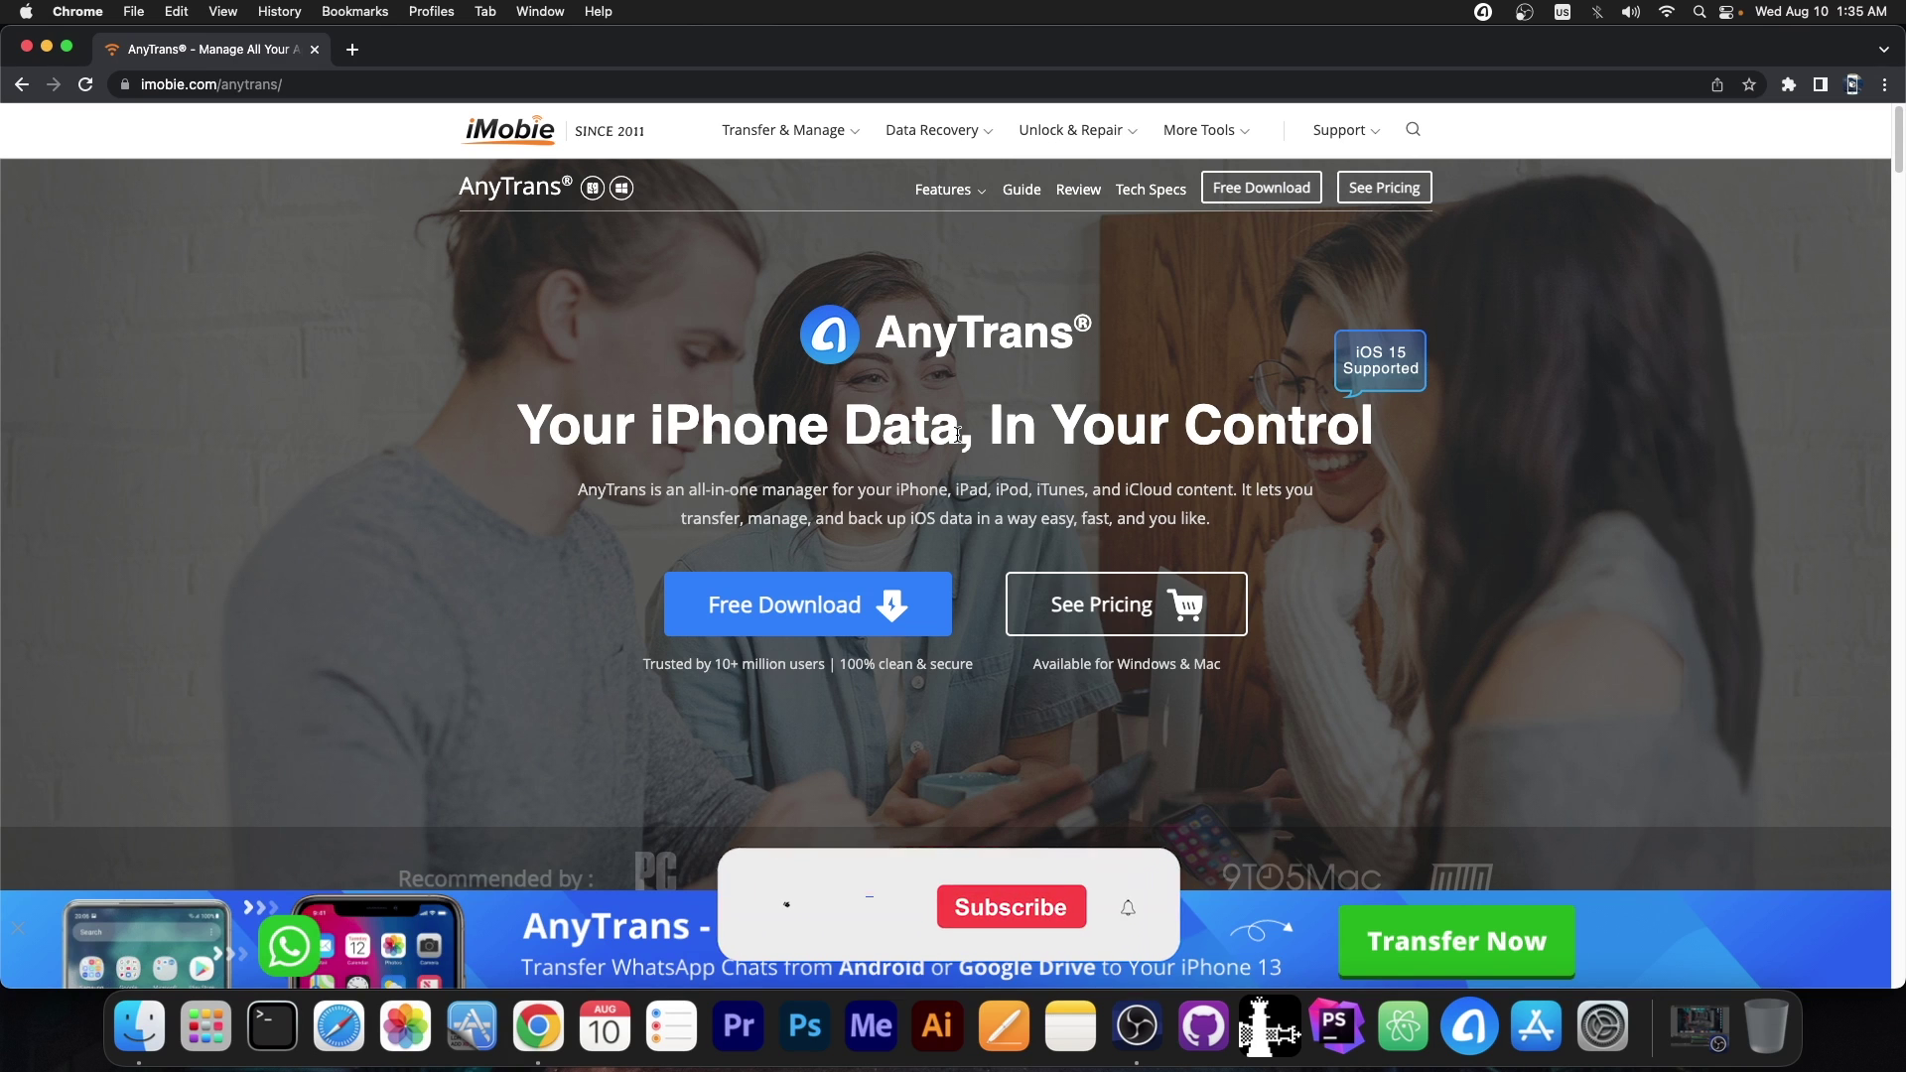
pyautogui.click(46, 47)
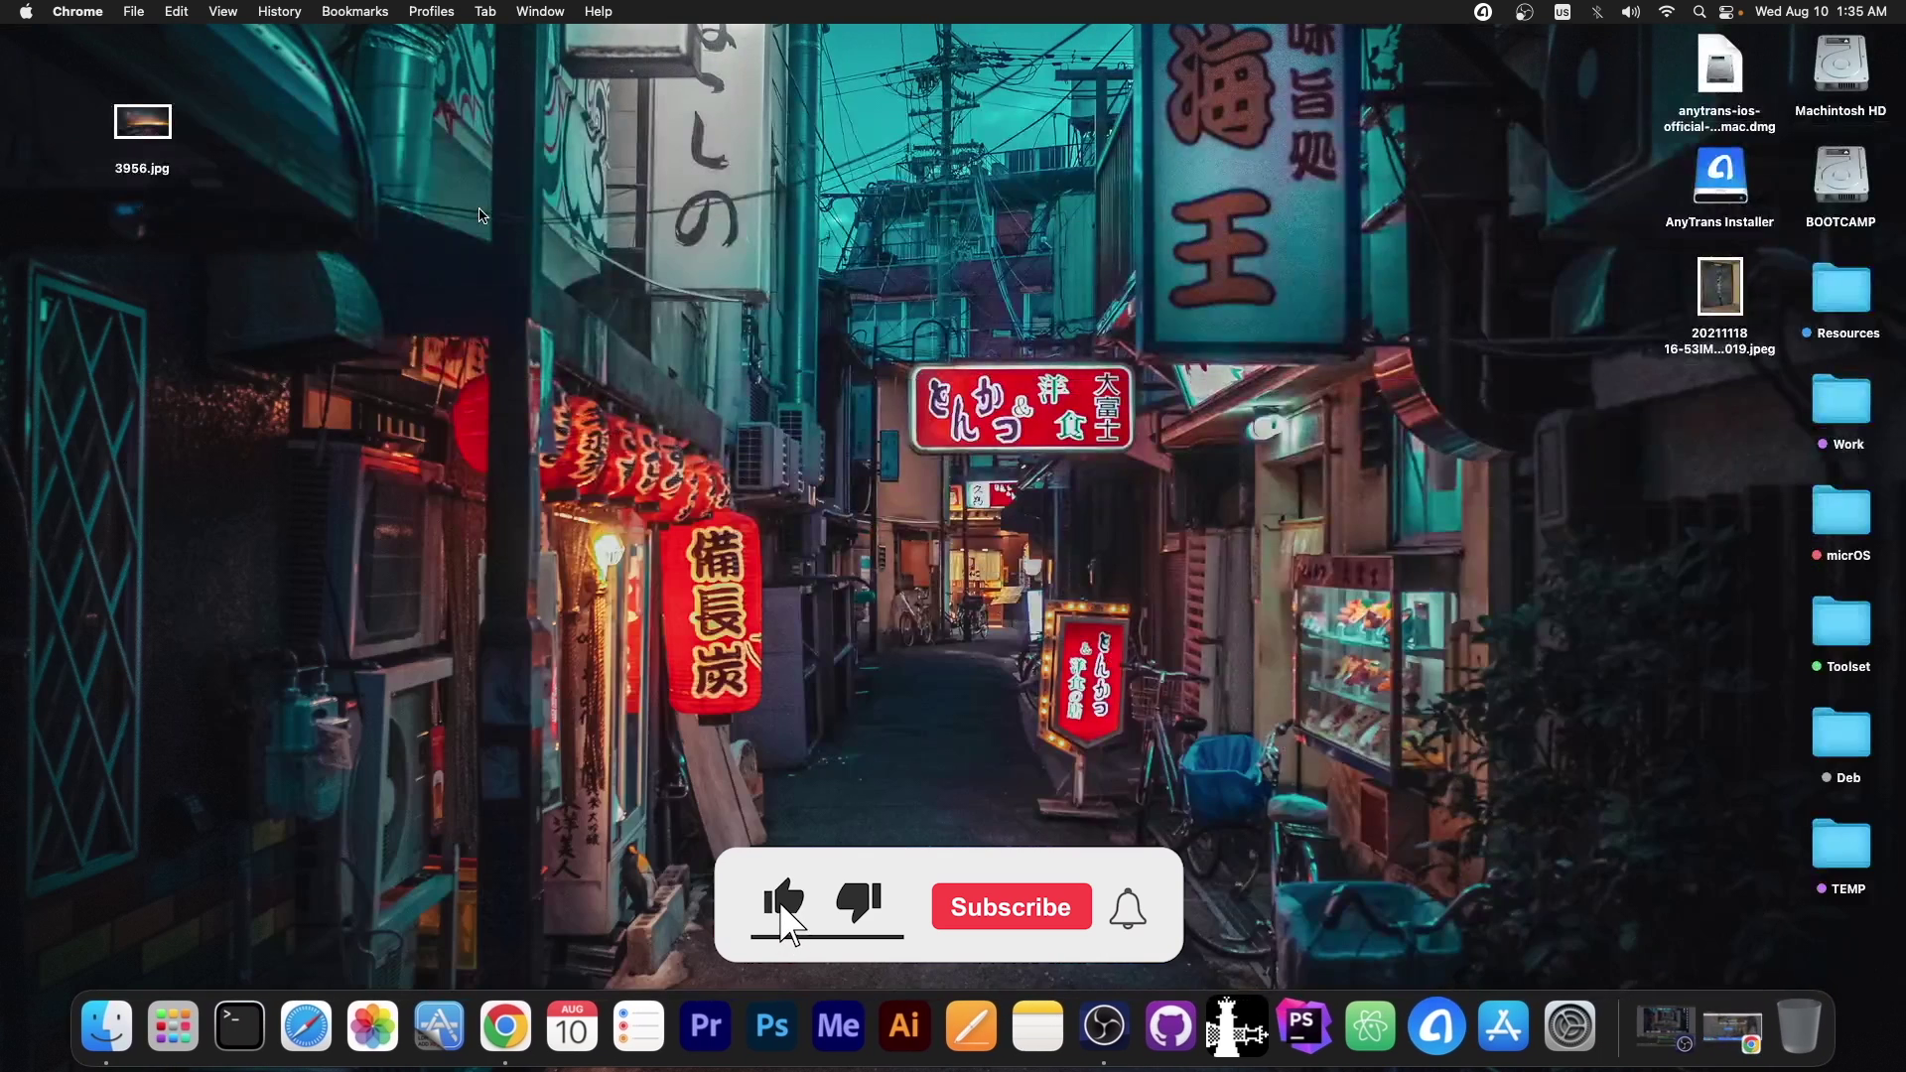